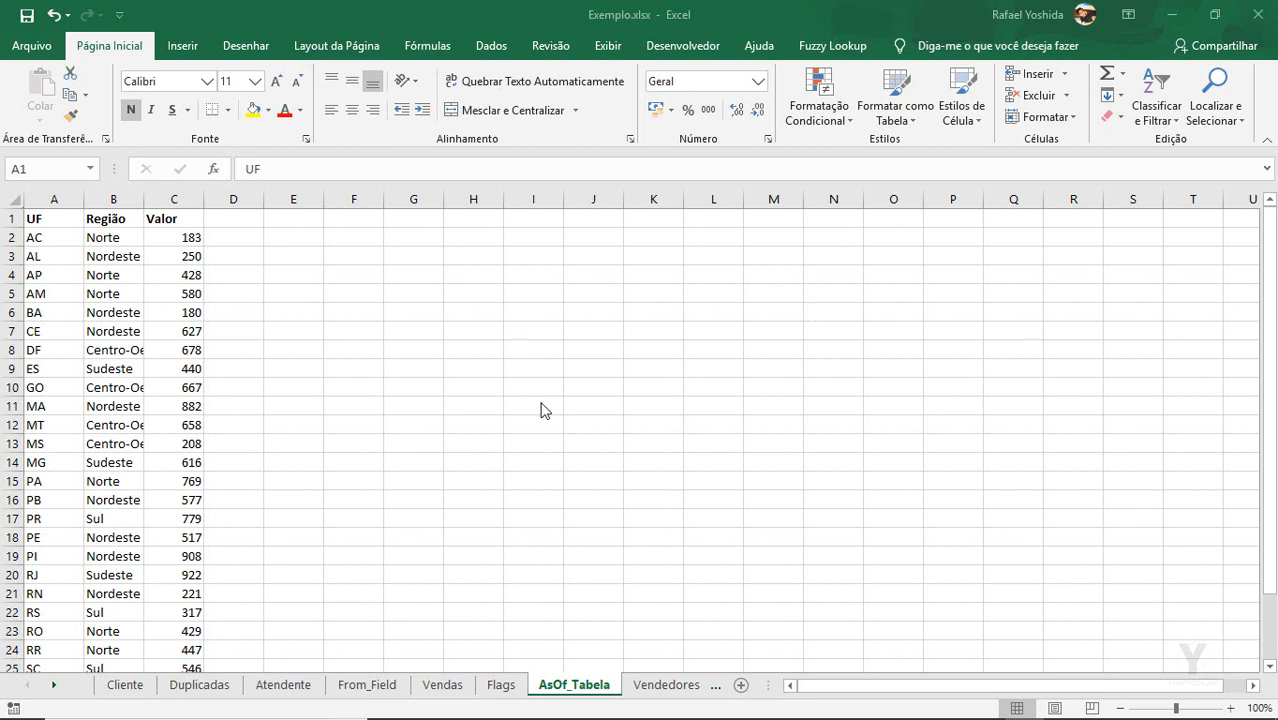
Examine the UF, Região and Valor columns on the AsOf_Tabela sheet down to the last row
left_click(302, 281)
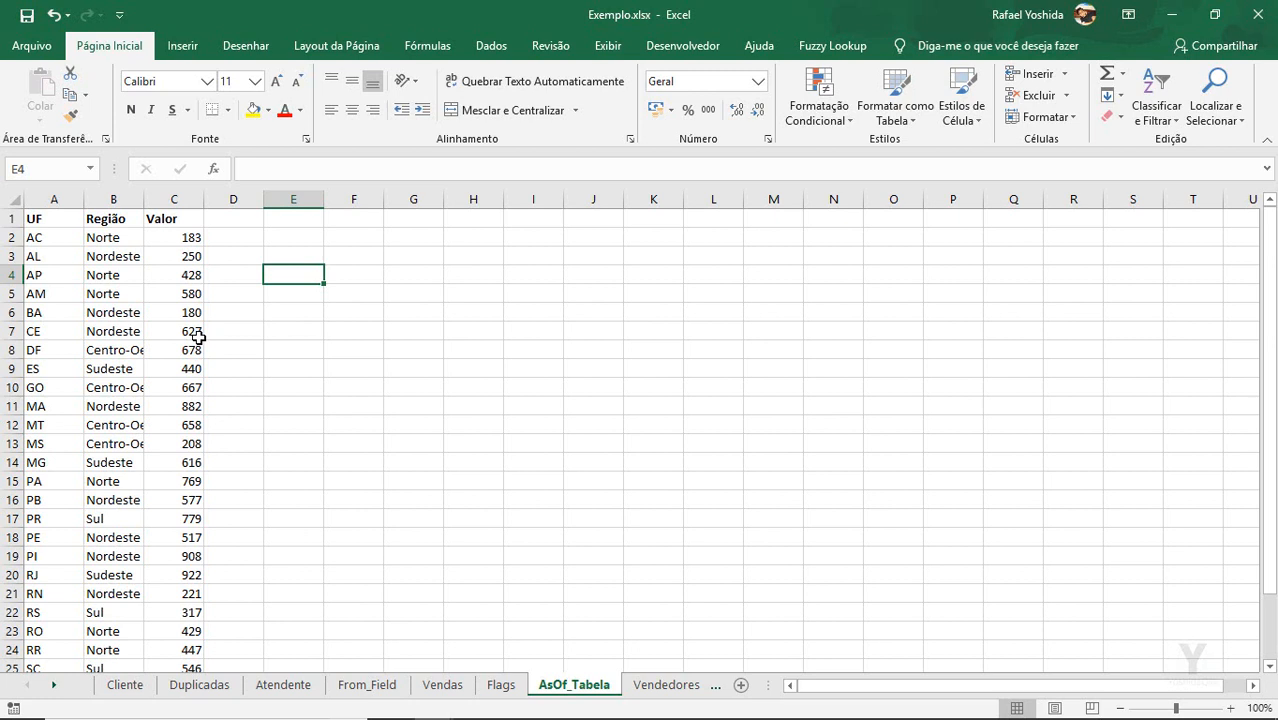
left_click(119, 293)
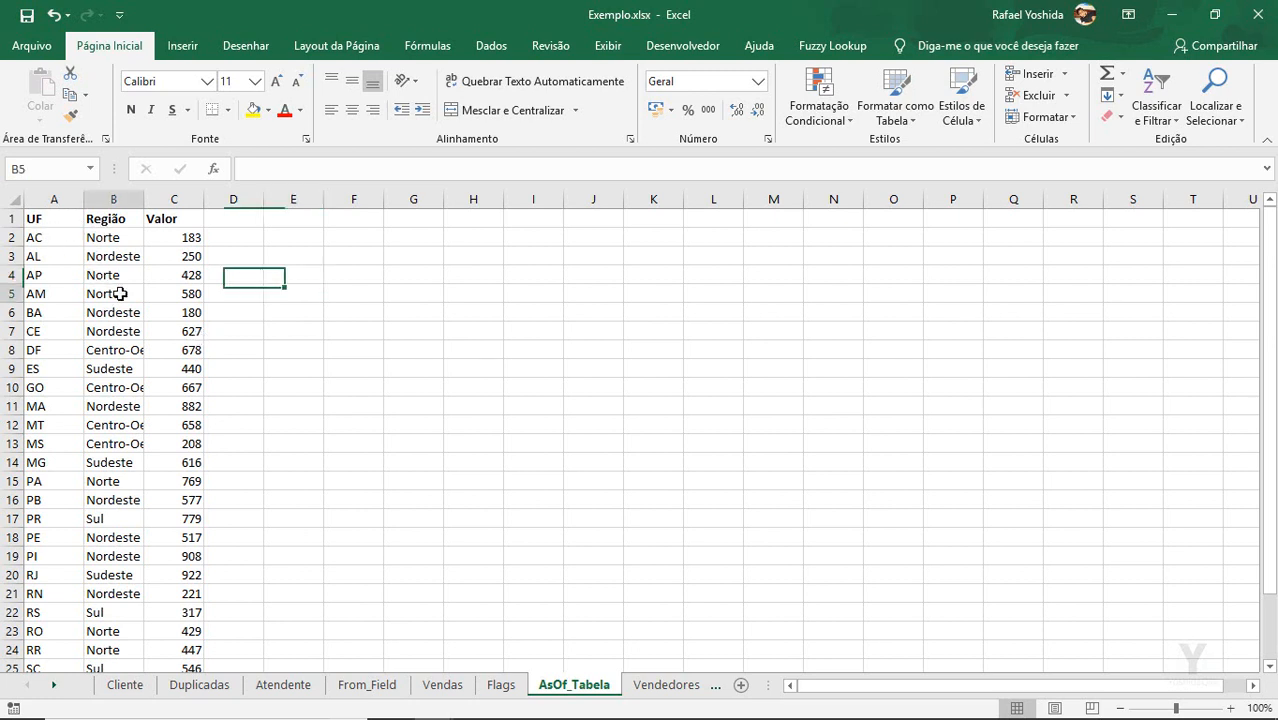
left_click(50, 237)
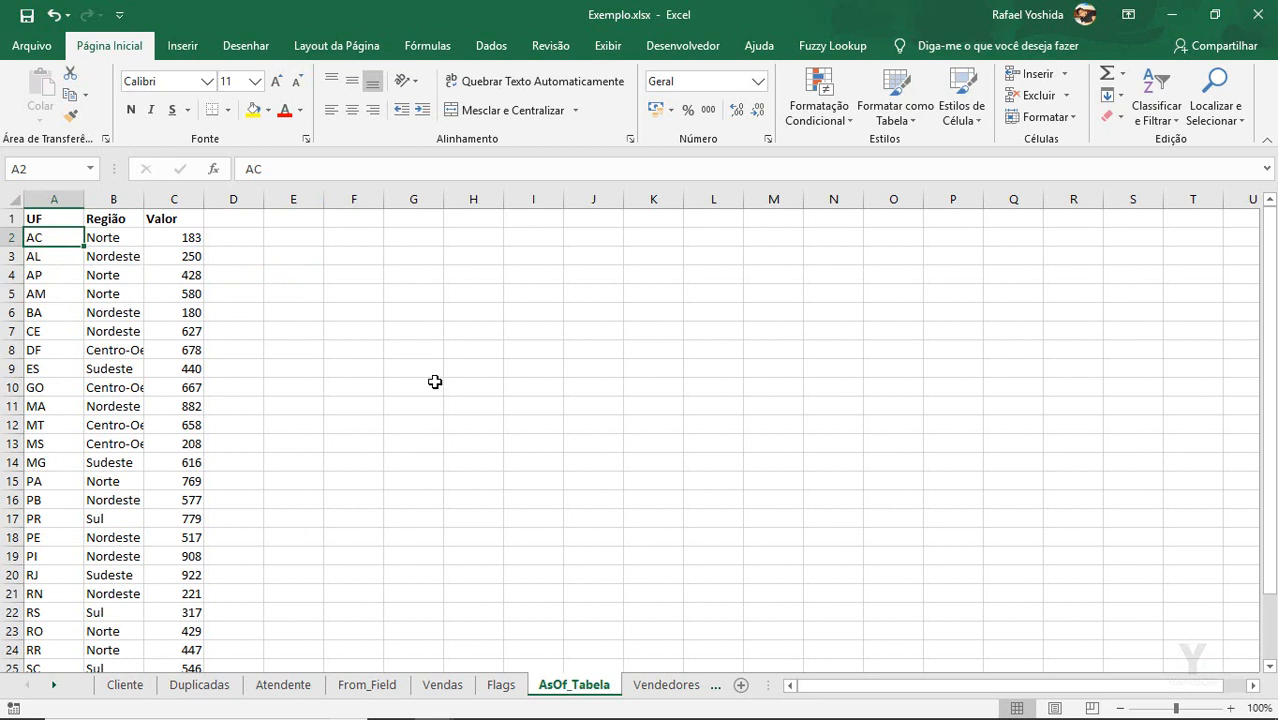
left_click(127, 387)
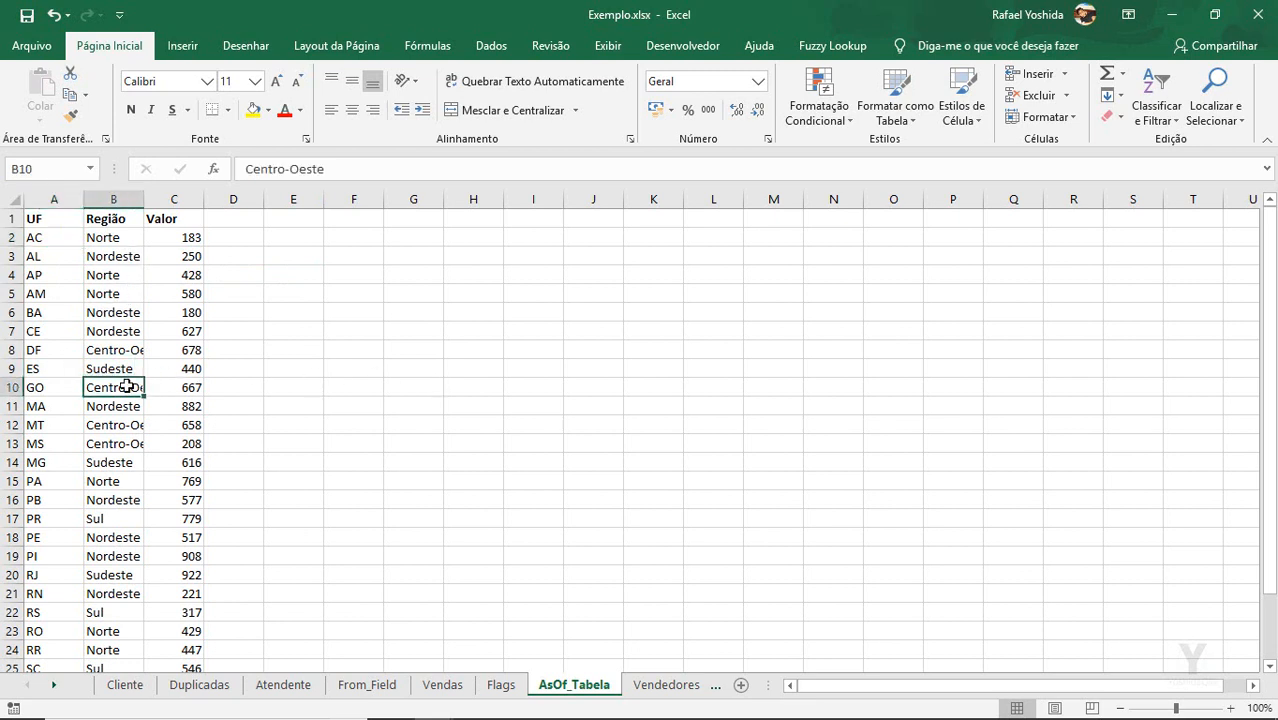
scroll(185, 414, "down", 2)
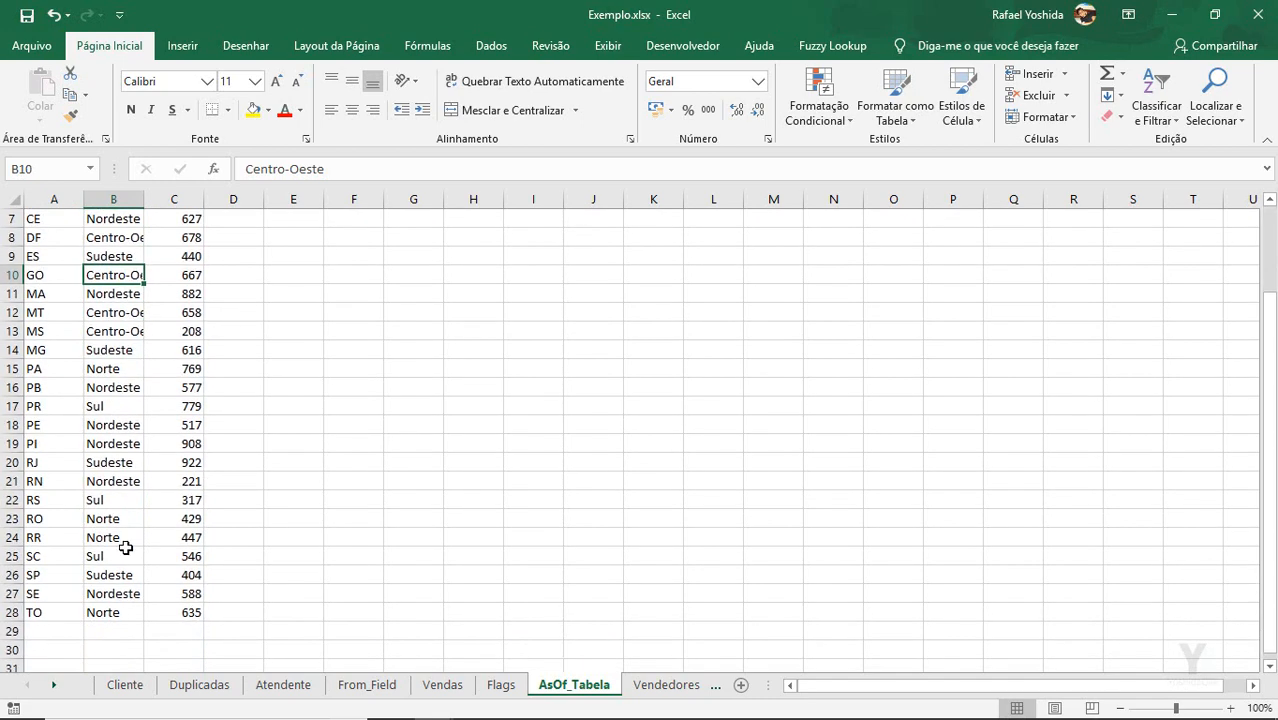
left_click(126, 630)
scroll(160, 437, "up", 2)
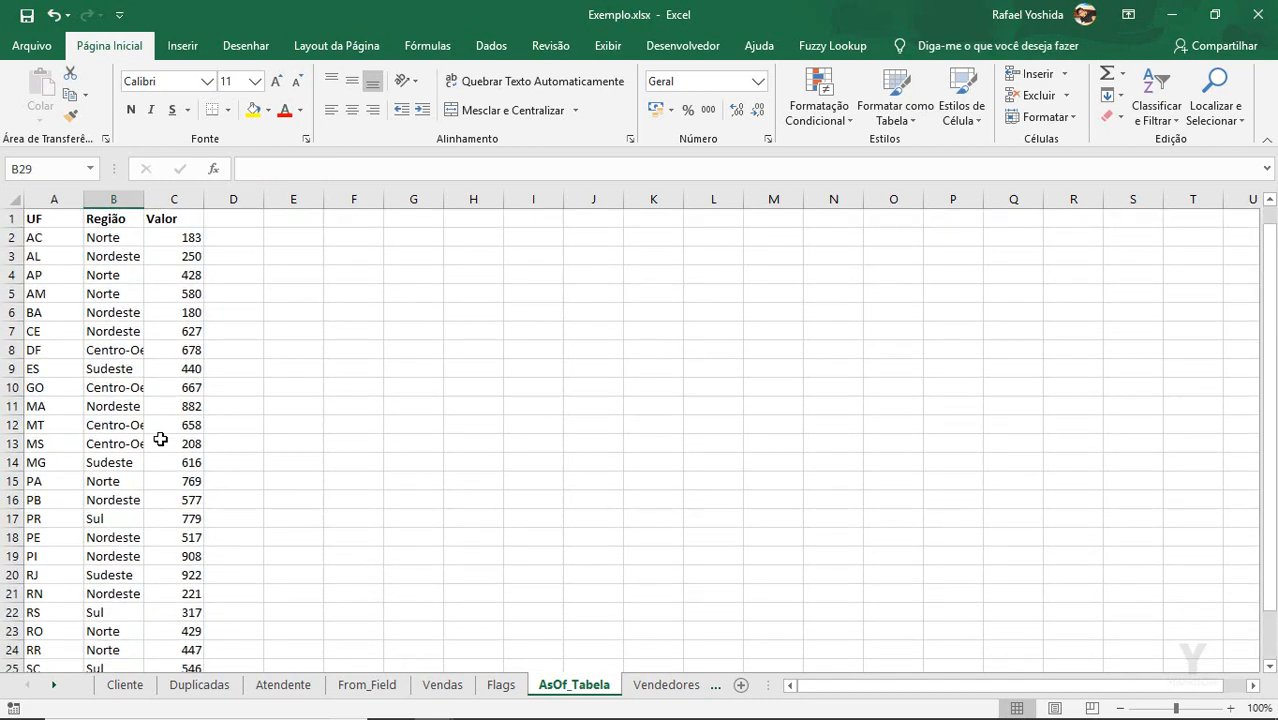
left_click(369, 304)
Switch to Qlik Sense Desktop and choose Exemplo.xlsx from the demo folder connection as the data source
key("alt+Tab")
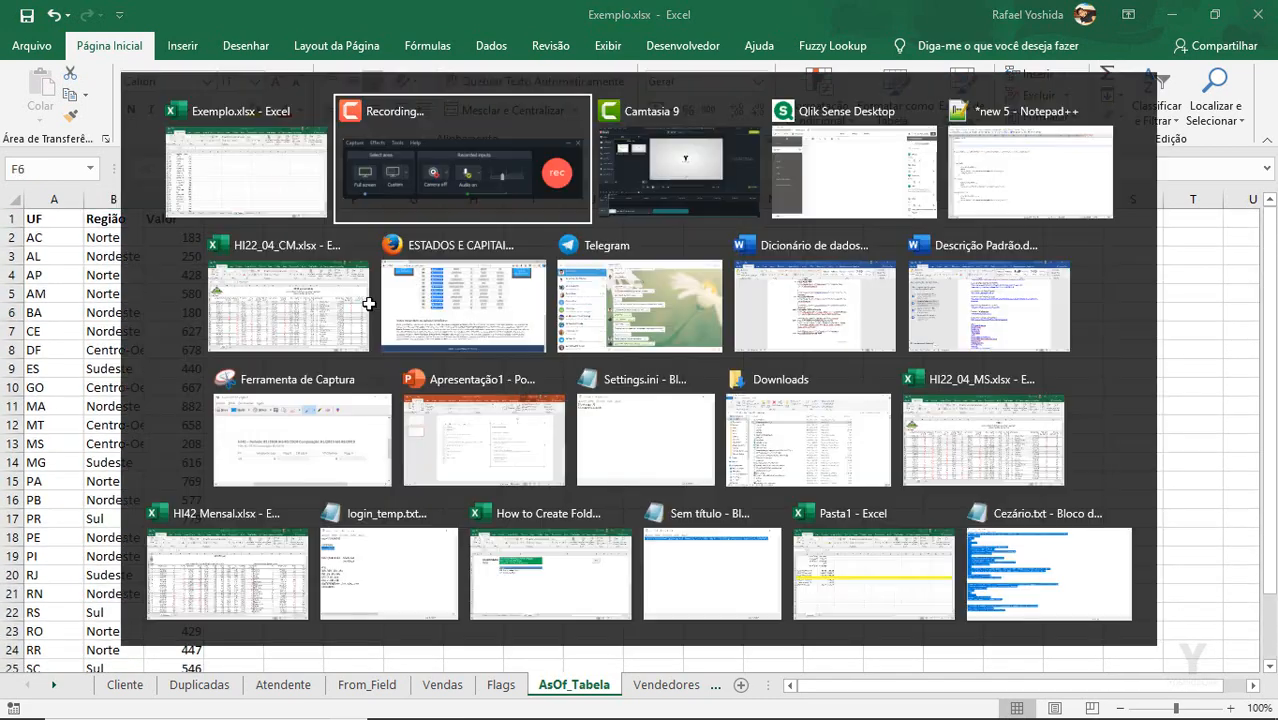
key("alt+Tab")
key("alt+Tab")
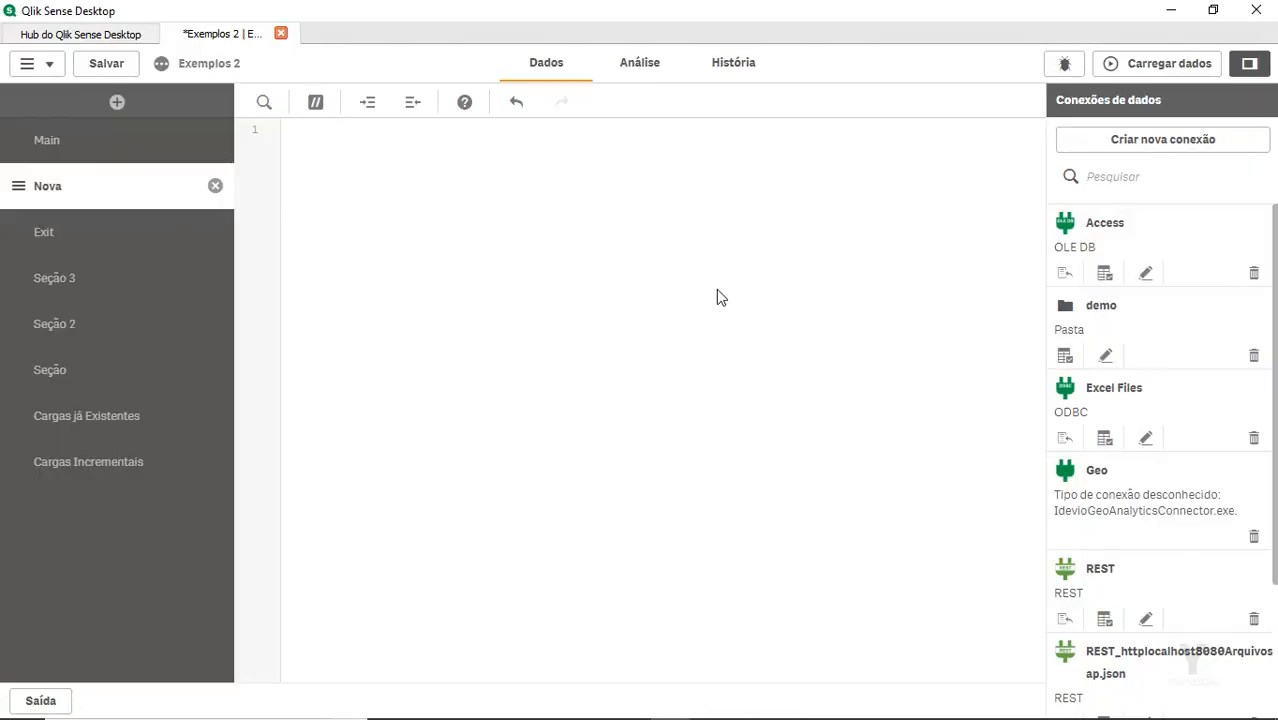
left_click(1065, 356)
scroll(645, 472, "down", 5)
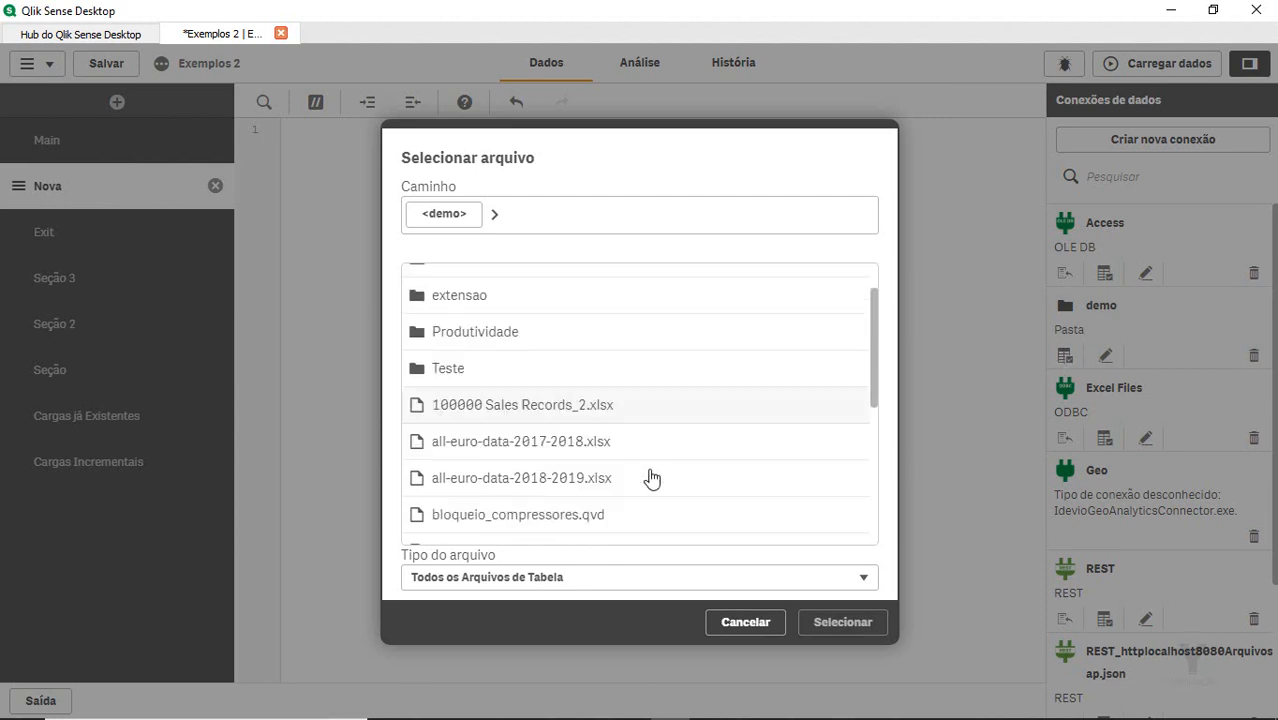
left_click(550, 444)
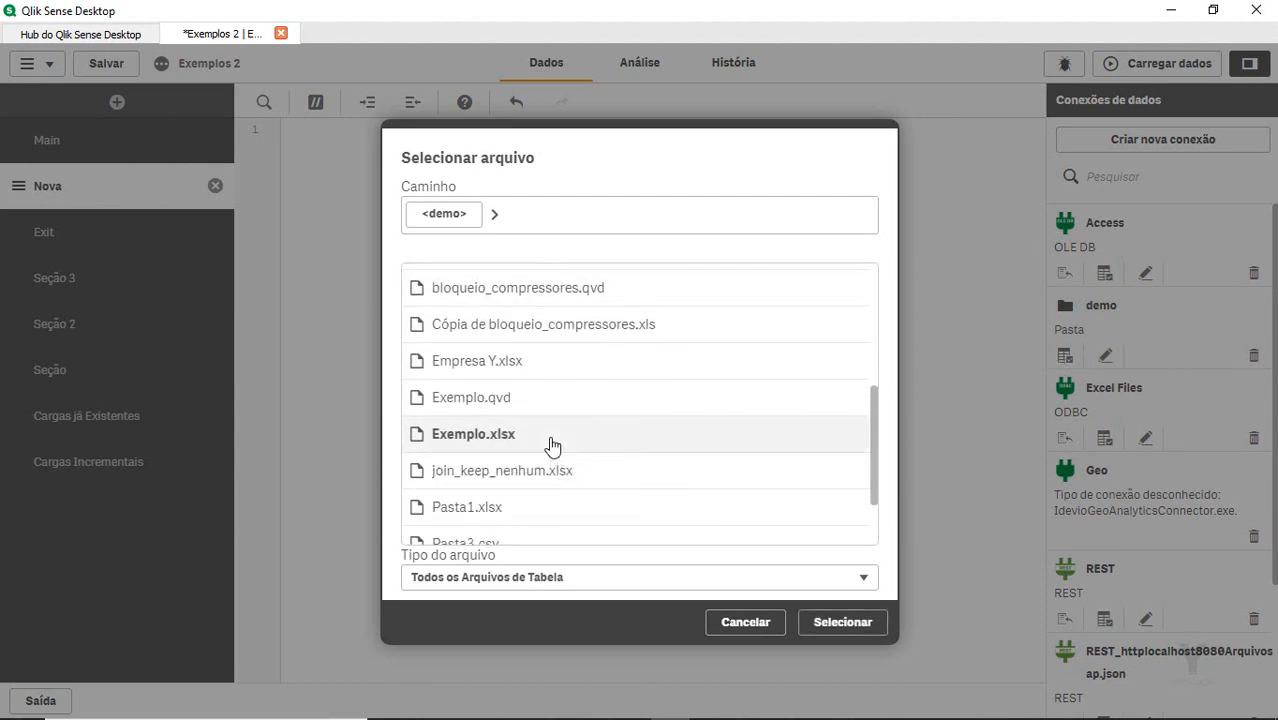
double_click(552, 445)
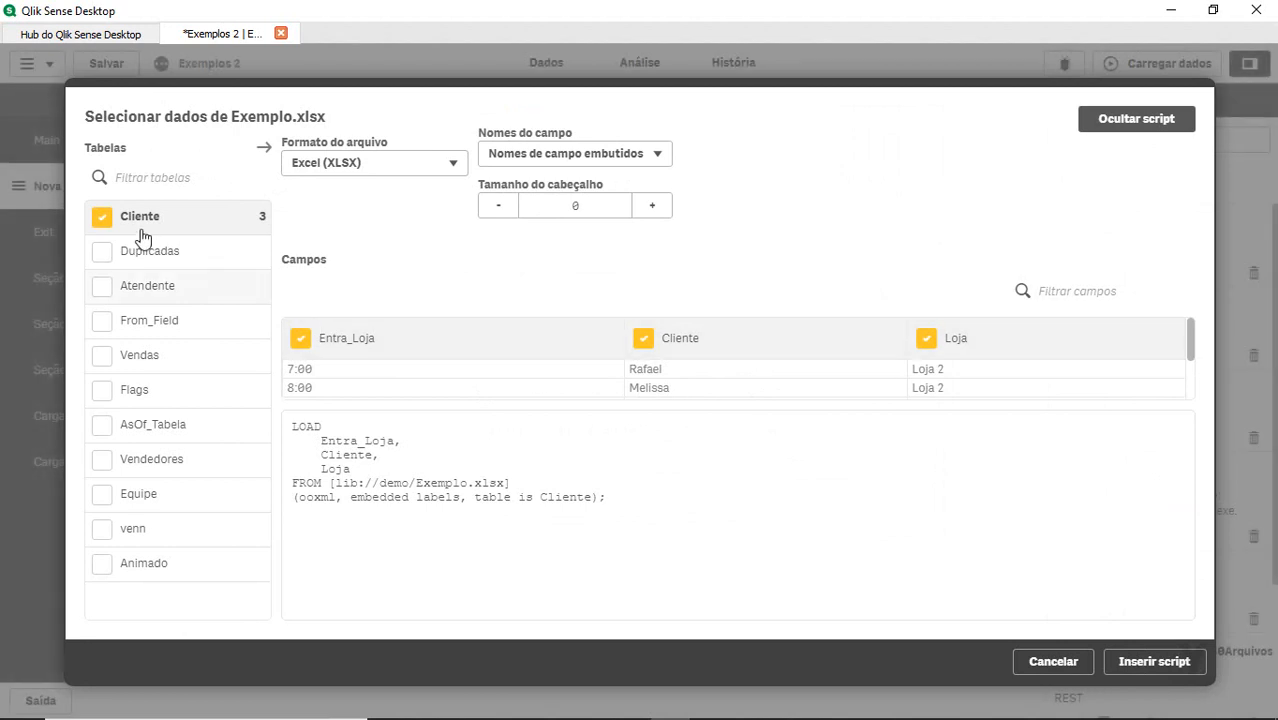
Select only the AsOf_Tabela table instead of Cliente and insert its load script into the Nova section
left_click(103, 220)
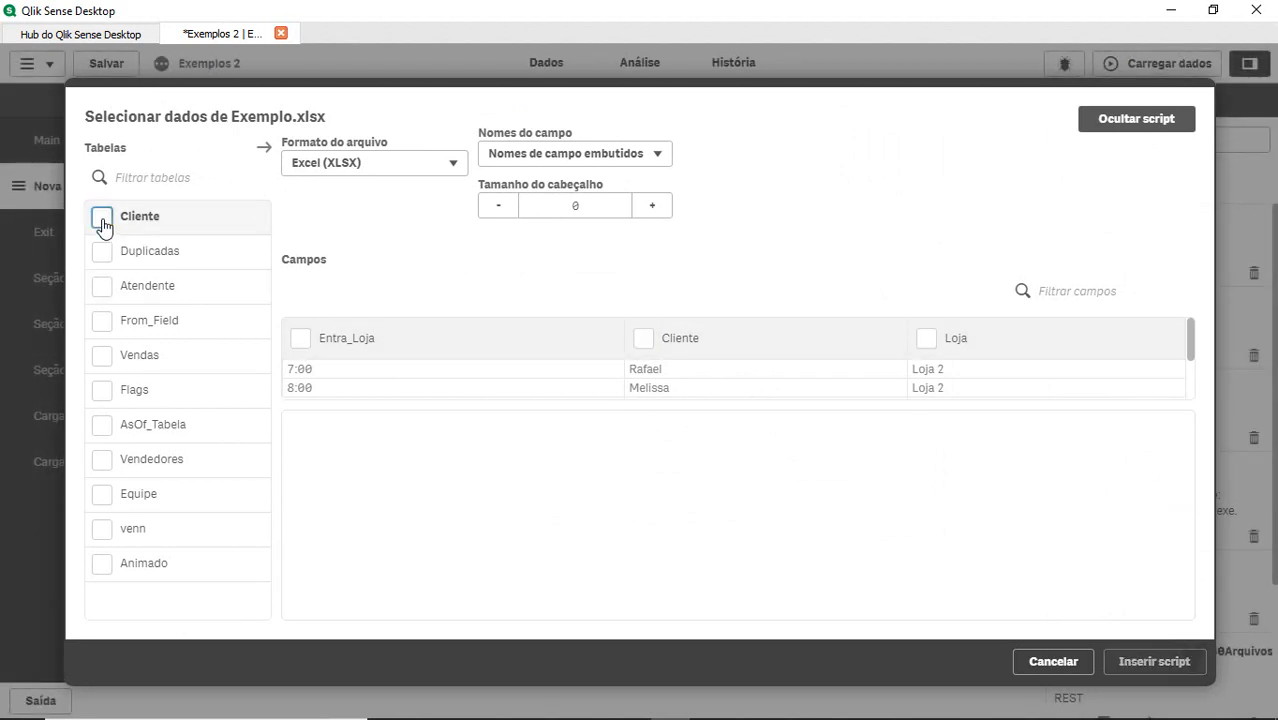
left_click(104, 426)
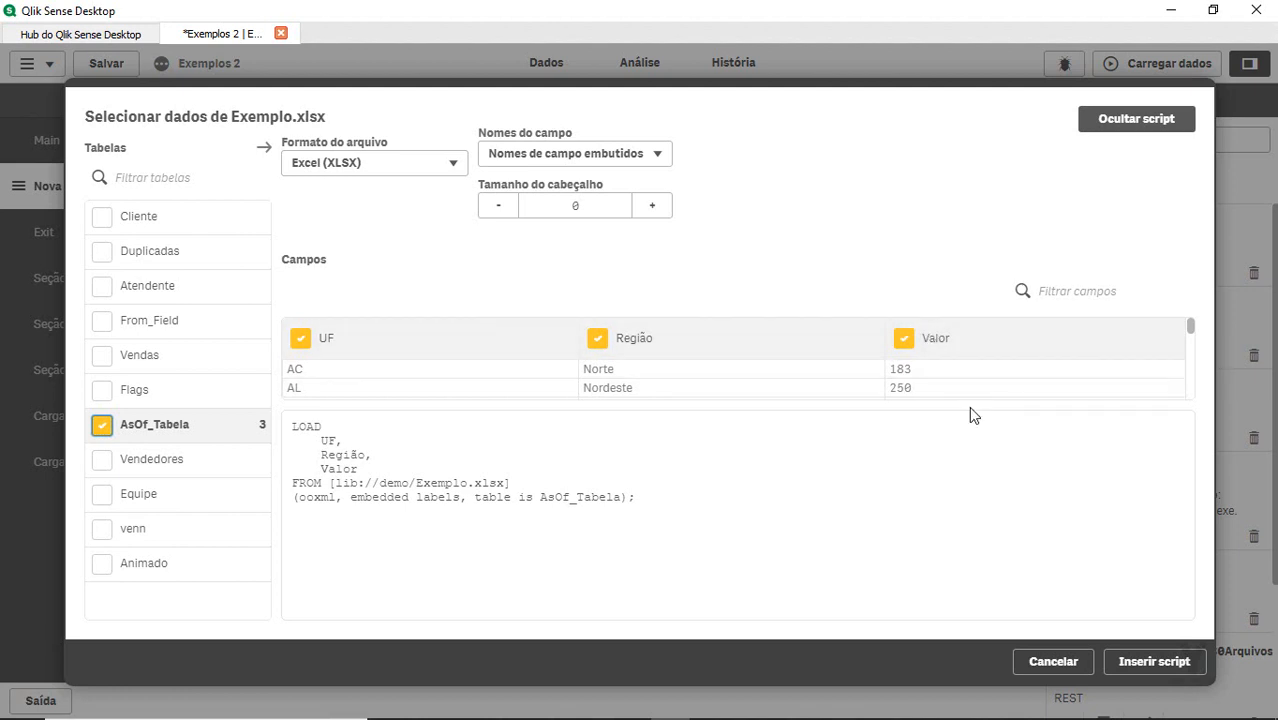
left_click(1138, 664)
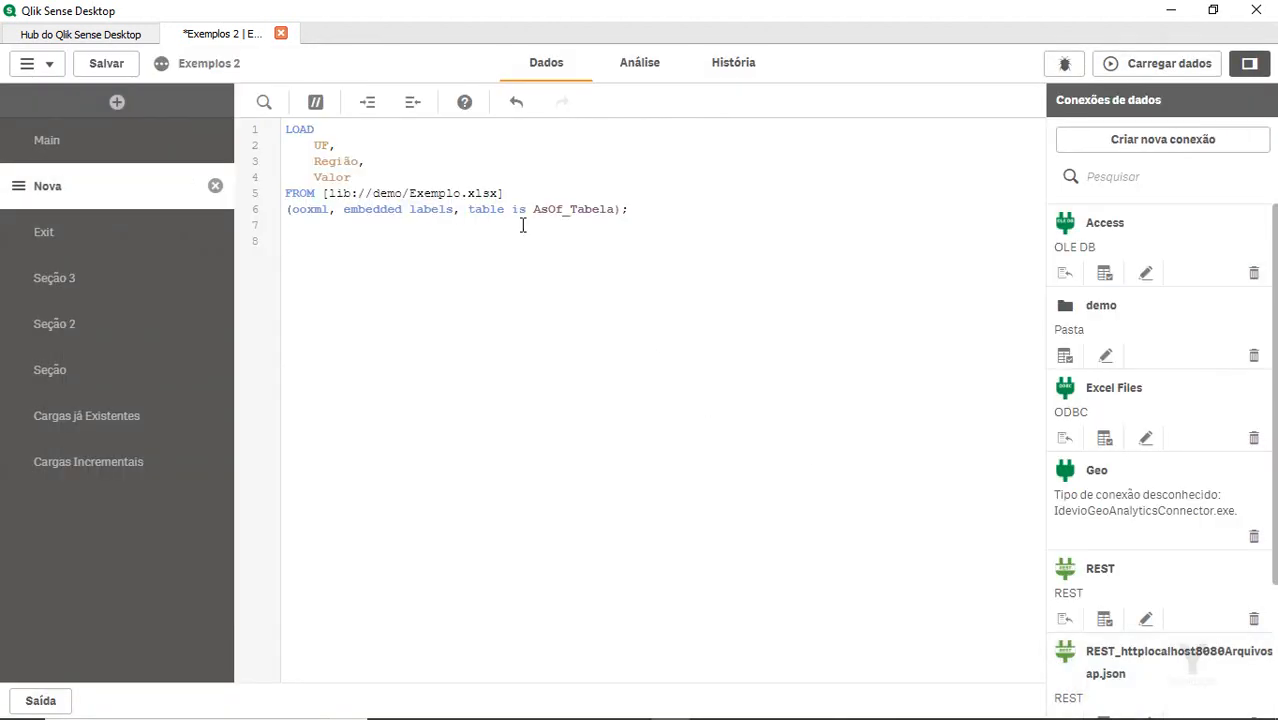
Insert an empty line above the LOAD statement at the start of the script
key("ctrl+Home")
key("Return")
key("Up")
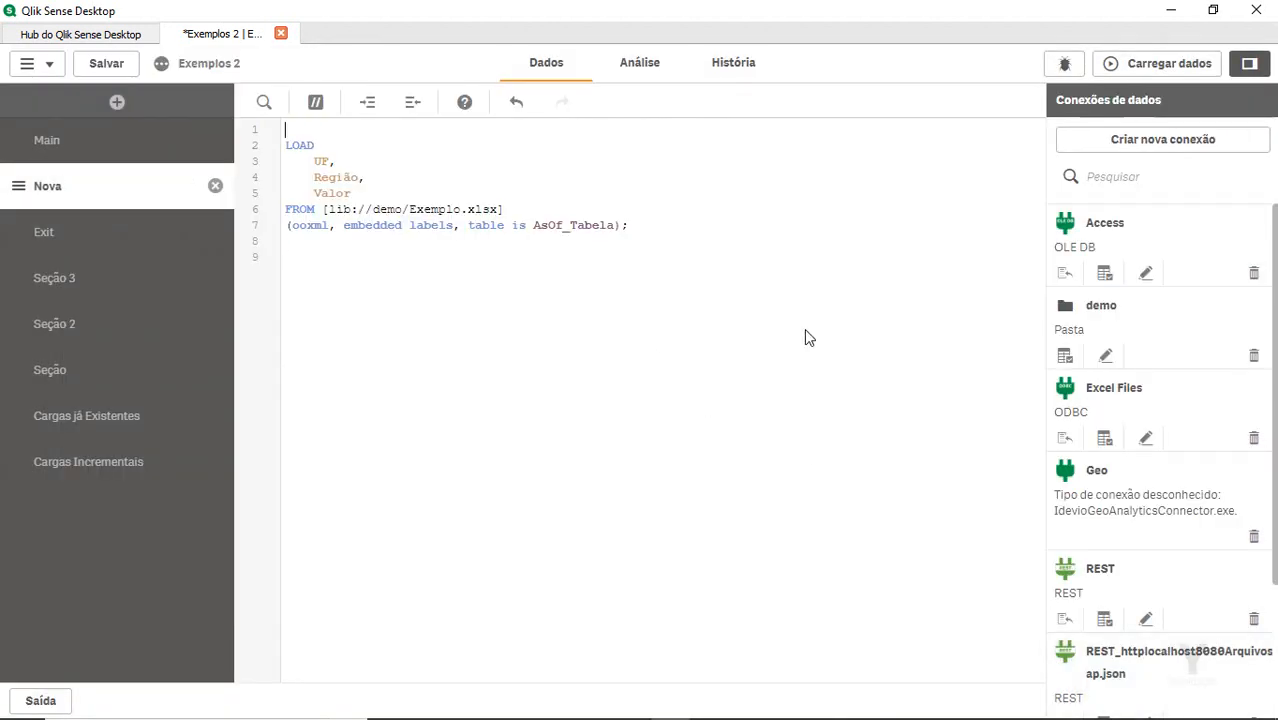
type("Tabela om")
key("BackSpace")
key("BackSpace")
key("BackSpace")
type("com ")
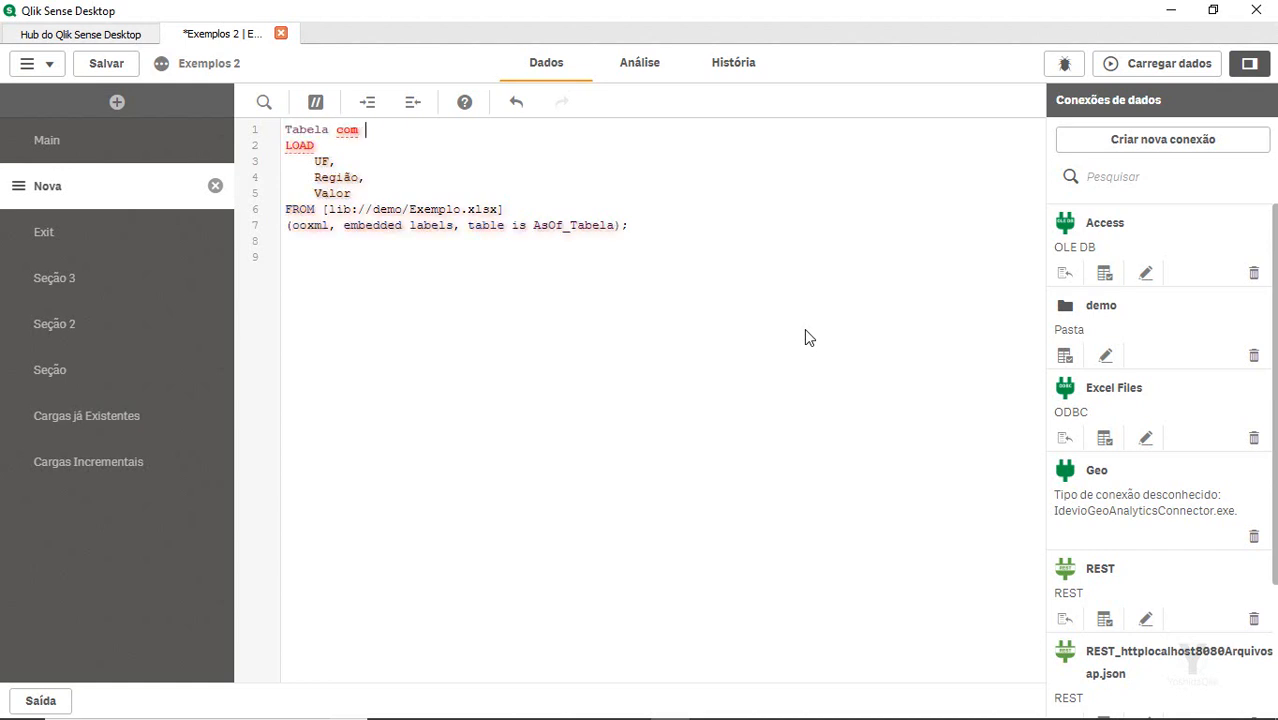
type("Valore")
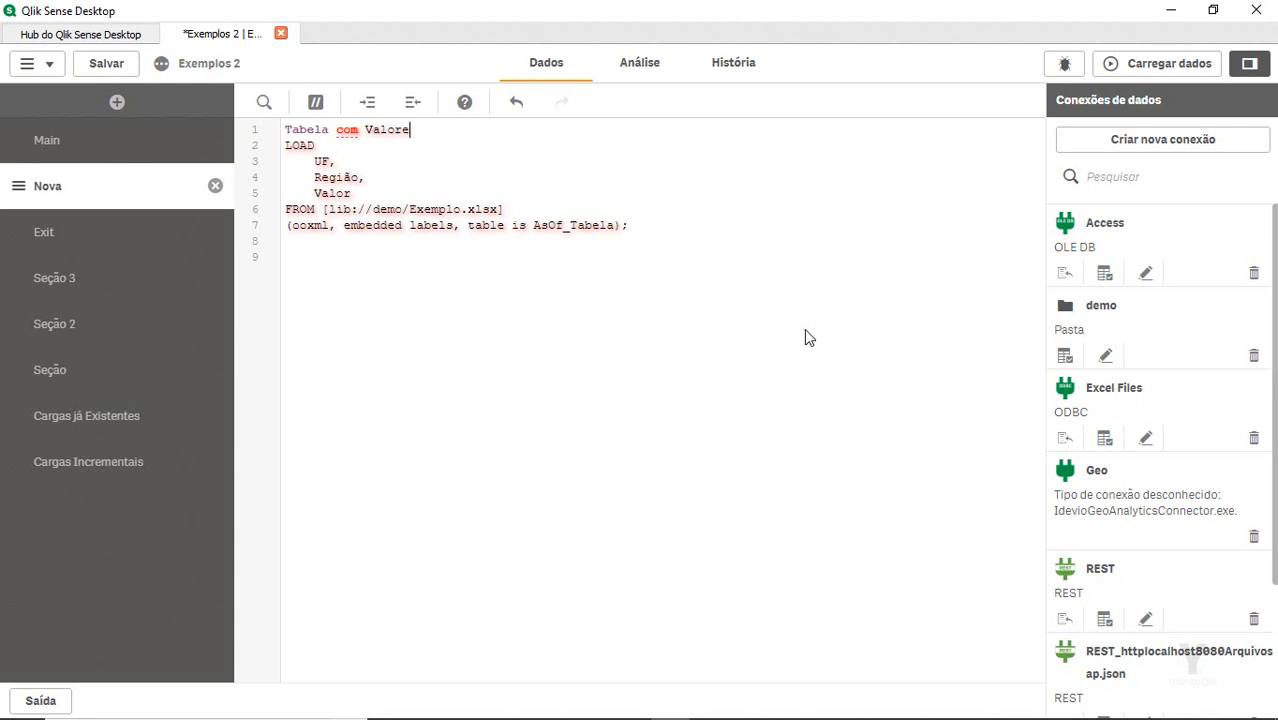
Replace the text on the first line with the table label "Fato:"
key("shift+Home")
type("Fato")
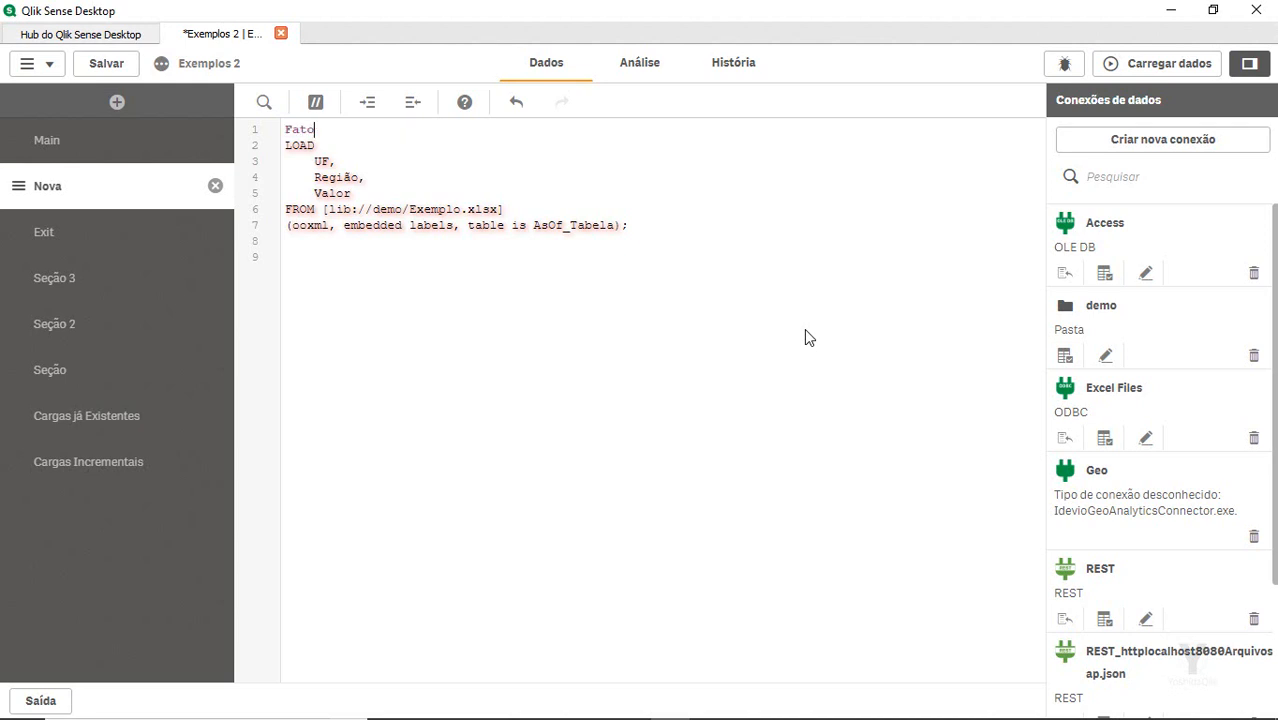
type(":")
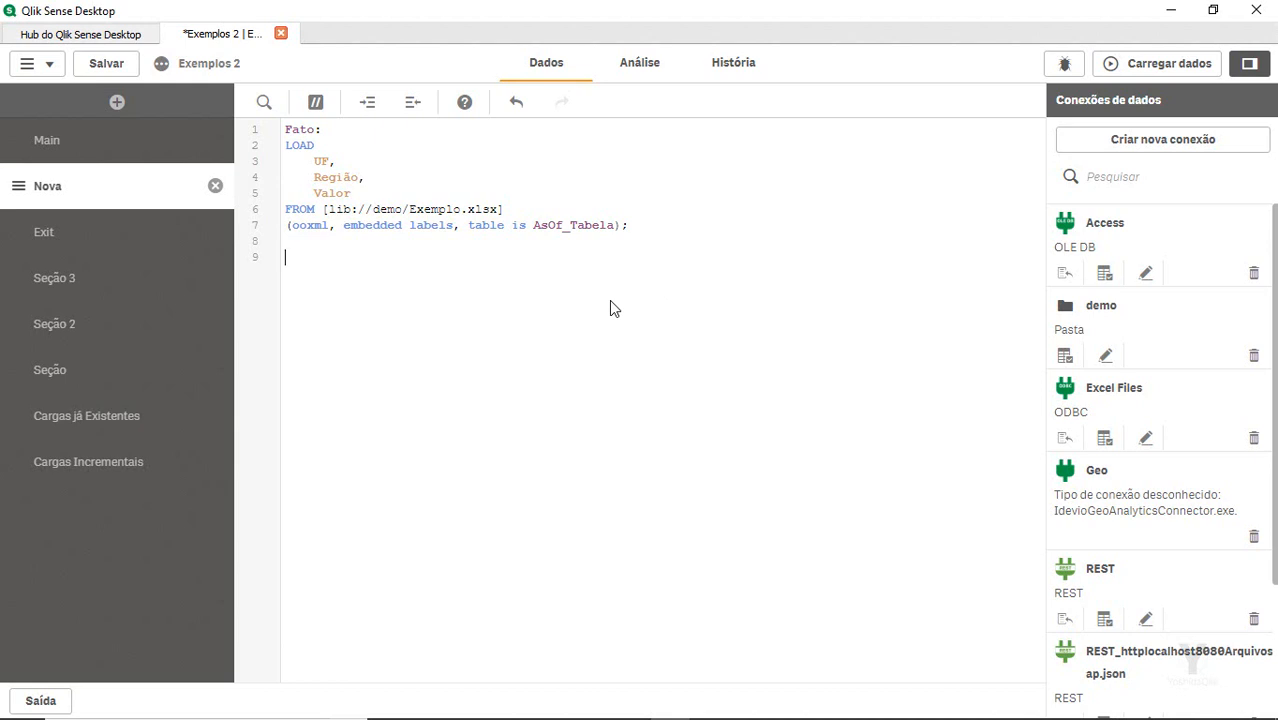
Below the Fato load, add a table labelled "Regiao:" with a Load statement for the [Região] field
double_click(319, 161)
left_click(474, 361)
key("Return")
type("Regiao:")
key("Return")
type("Load ")
type("re")
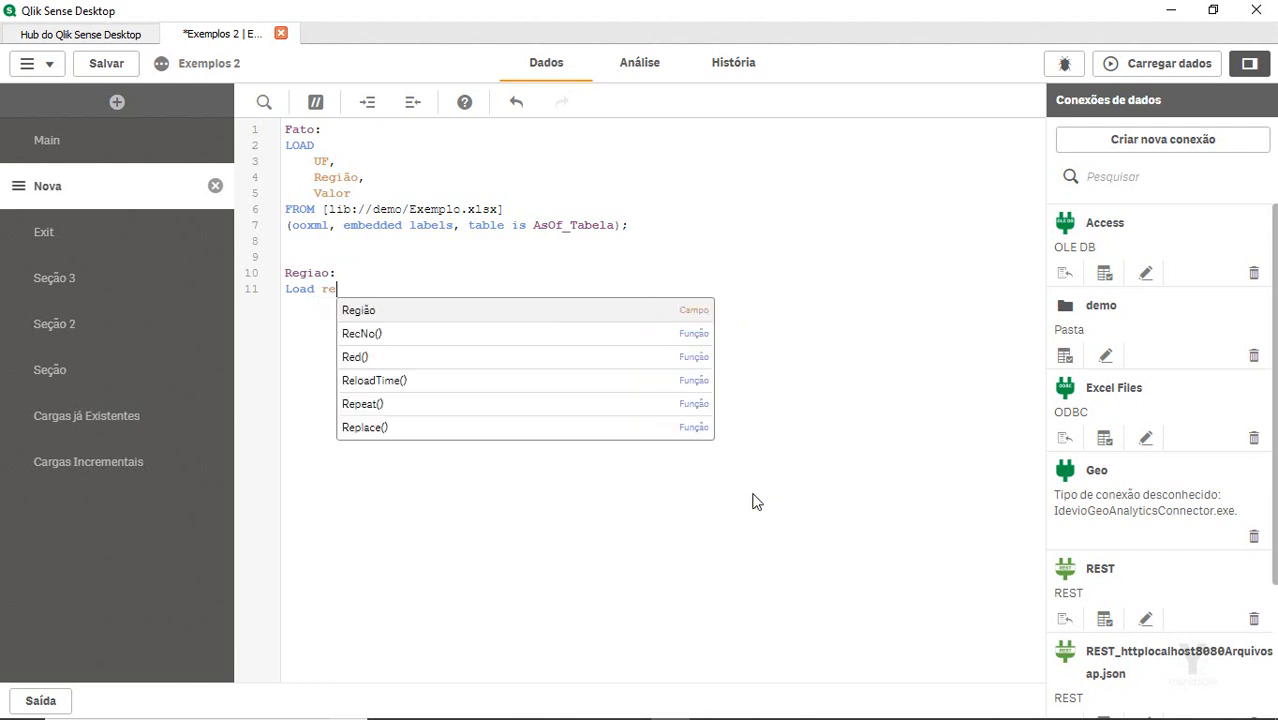
key("Return")
type("as")
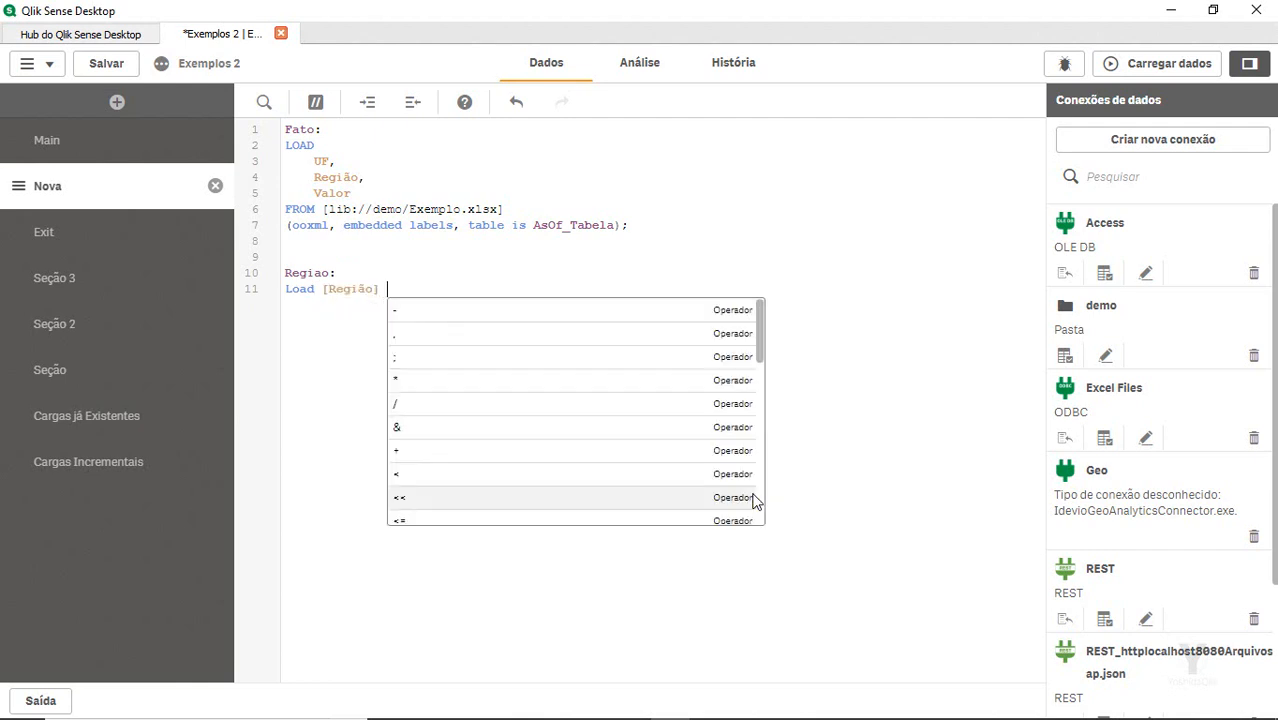
key("BackSpace")
key("BackSpace")
key("BackSpace")
Complete the Regiao load statement with "Resident Fato;" as its source
type("Resident")
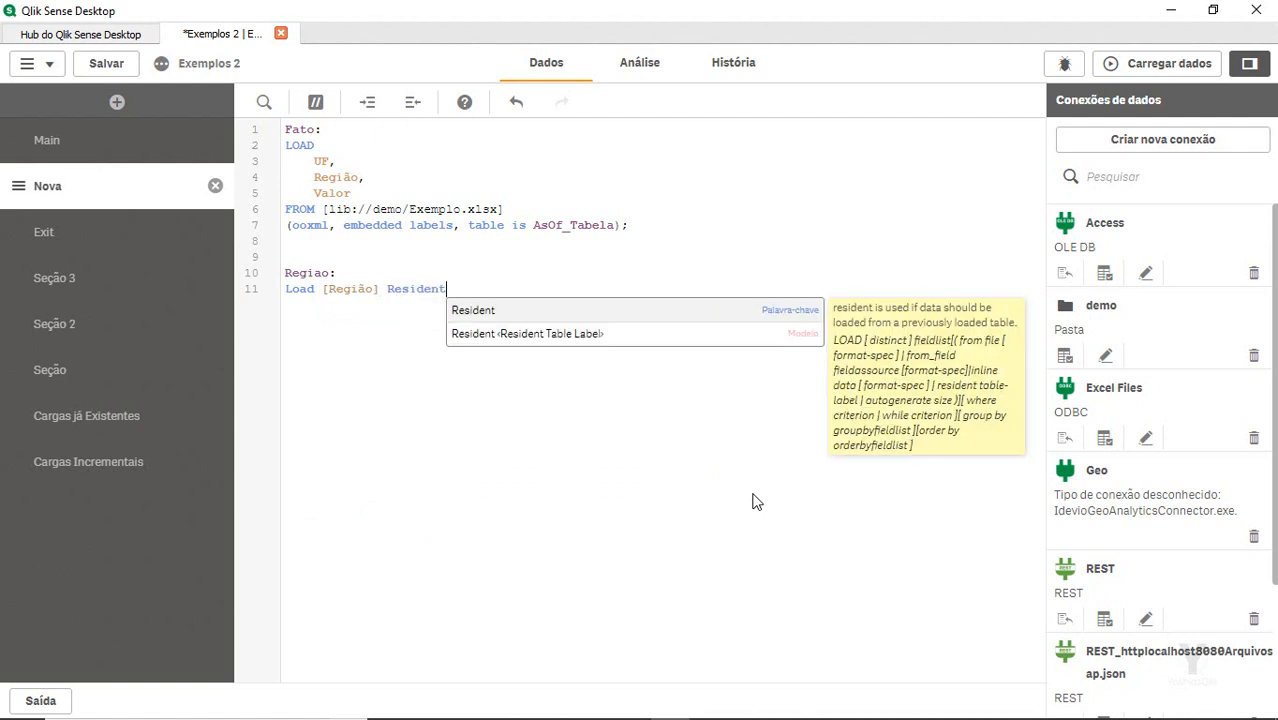
key("Down")
type("Fato")
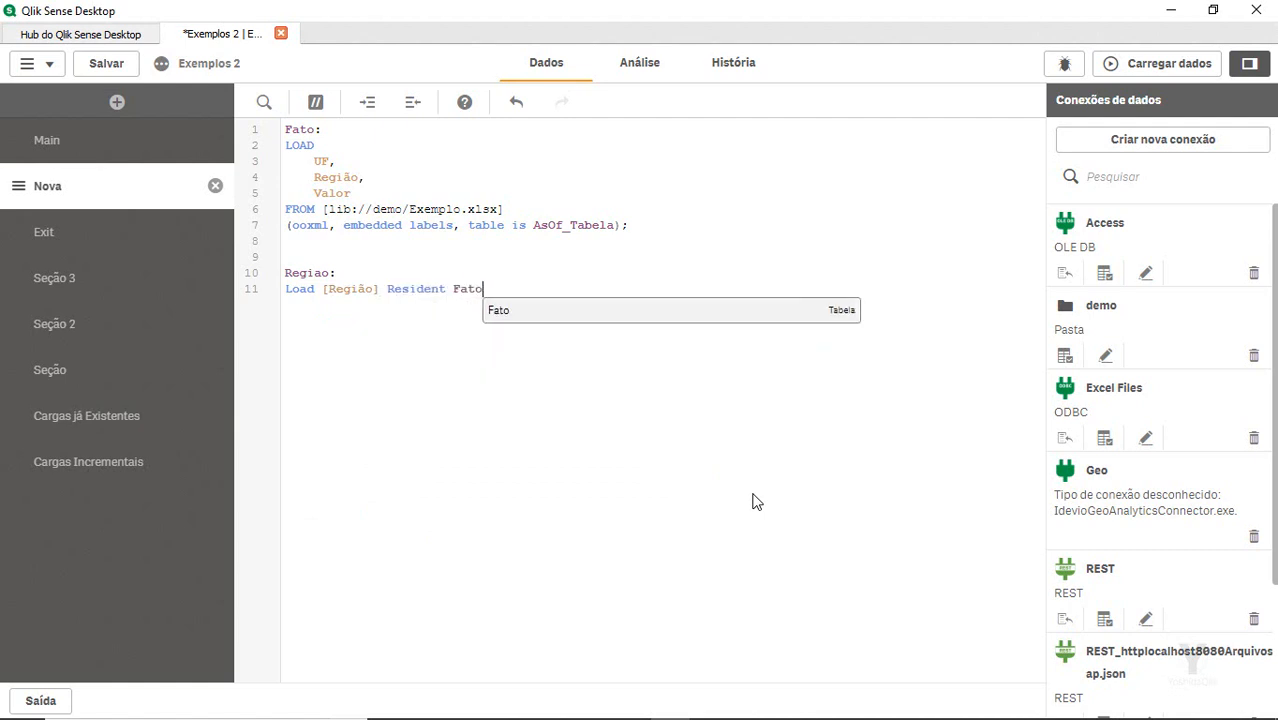
type(";")
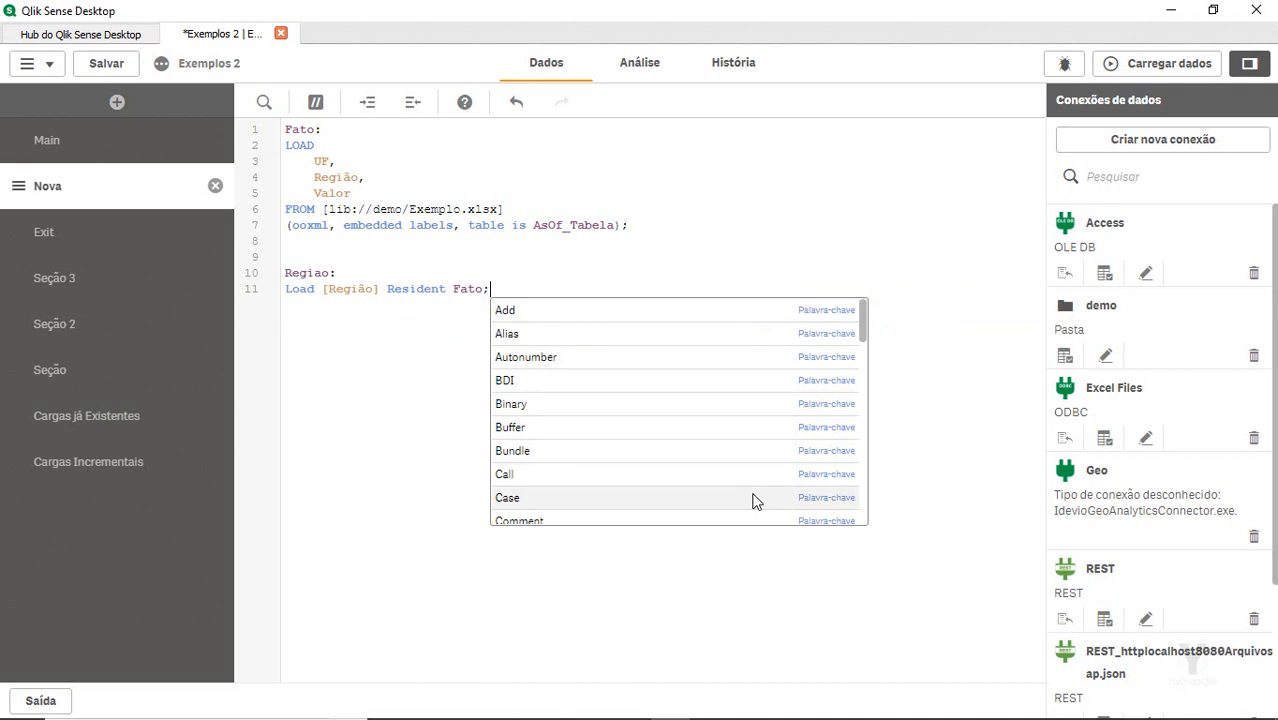
Make the Regiao load Distinct and alias the [Região] field as Reg_dist
left_click(320, 289)
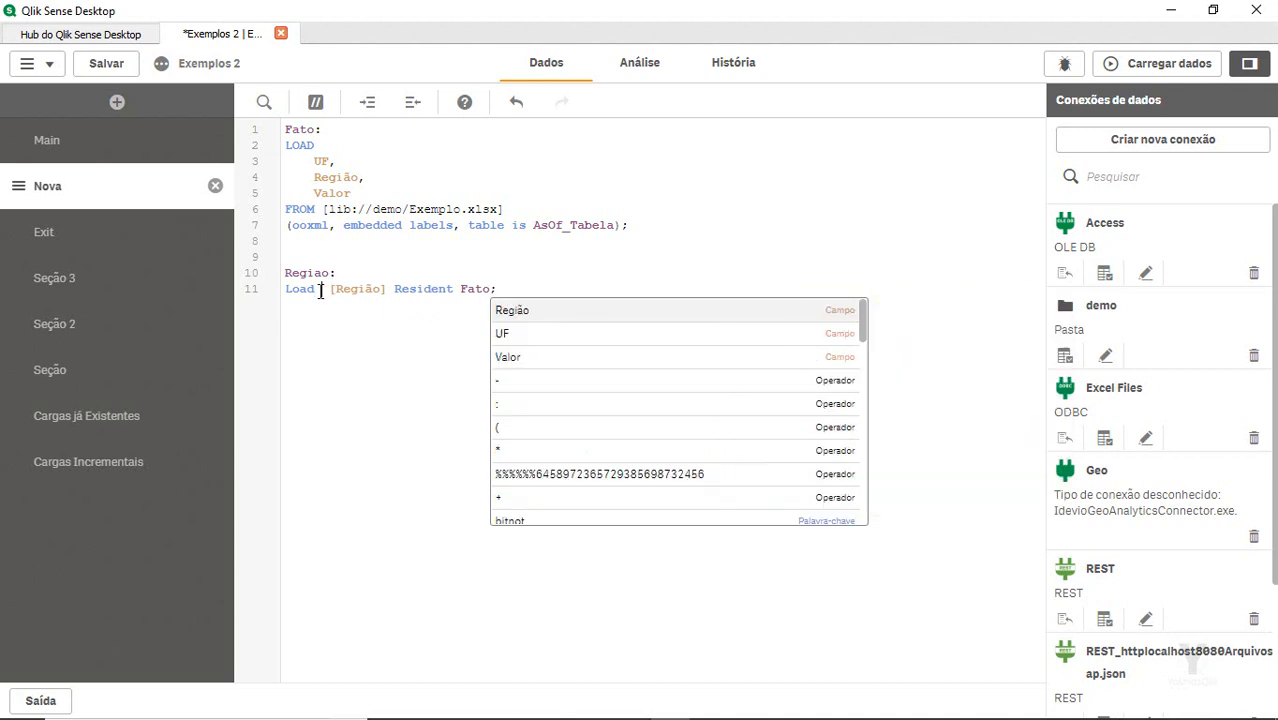
type("Distinct")
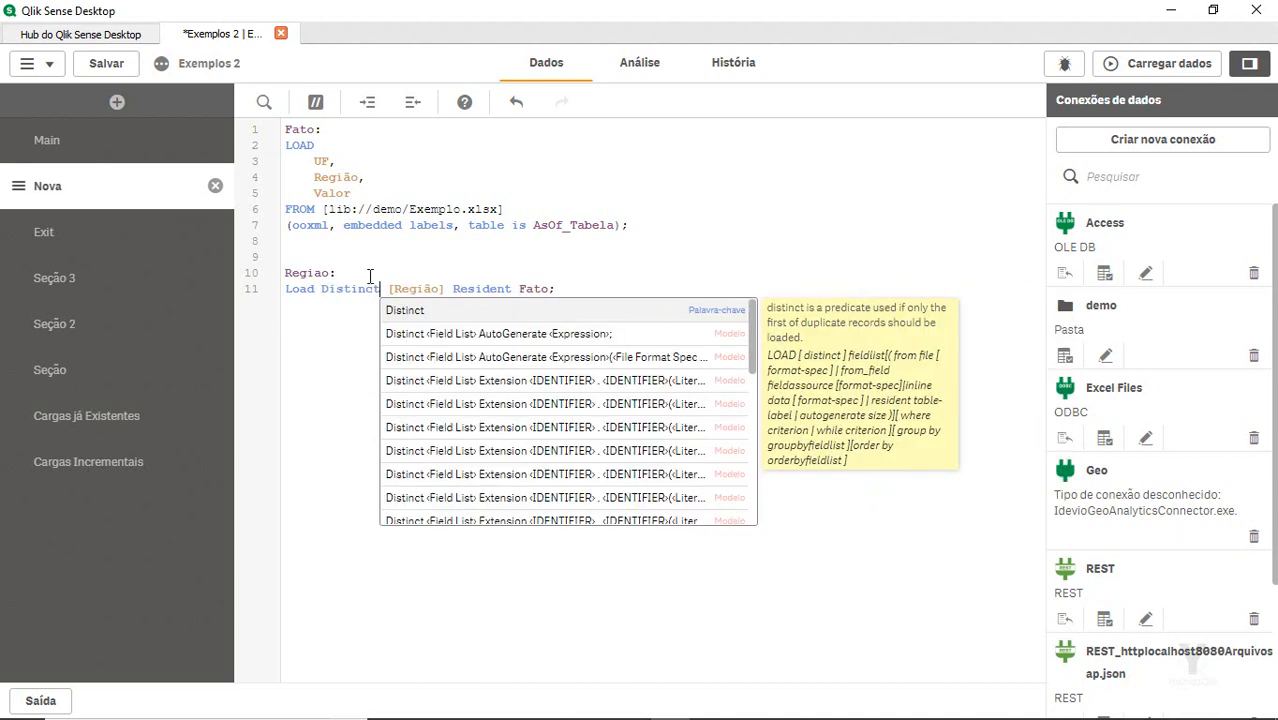
left_click(650, 295)
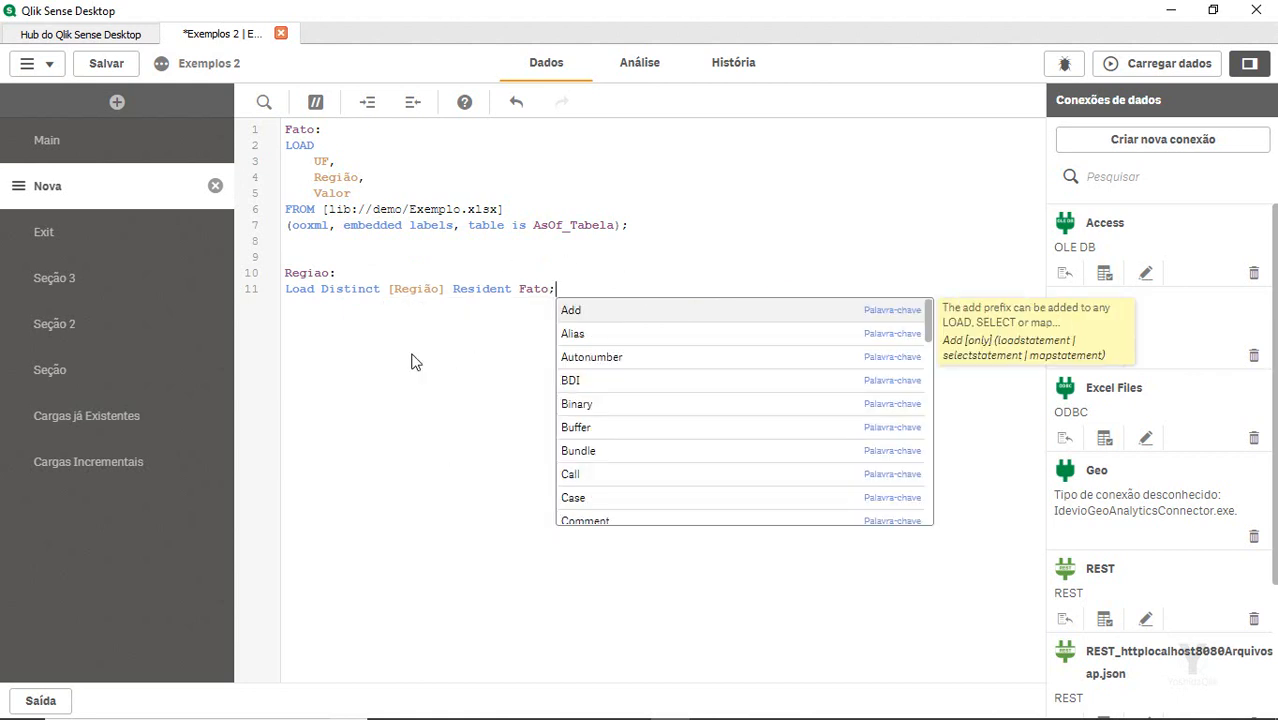
left_click(455, 287)
type("as Re")
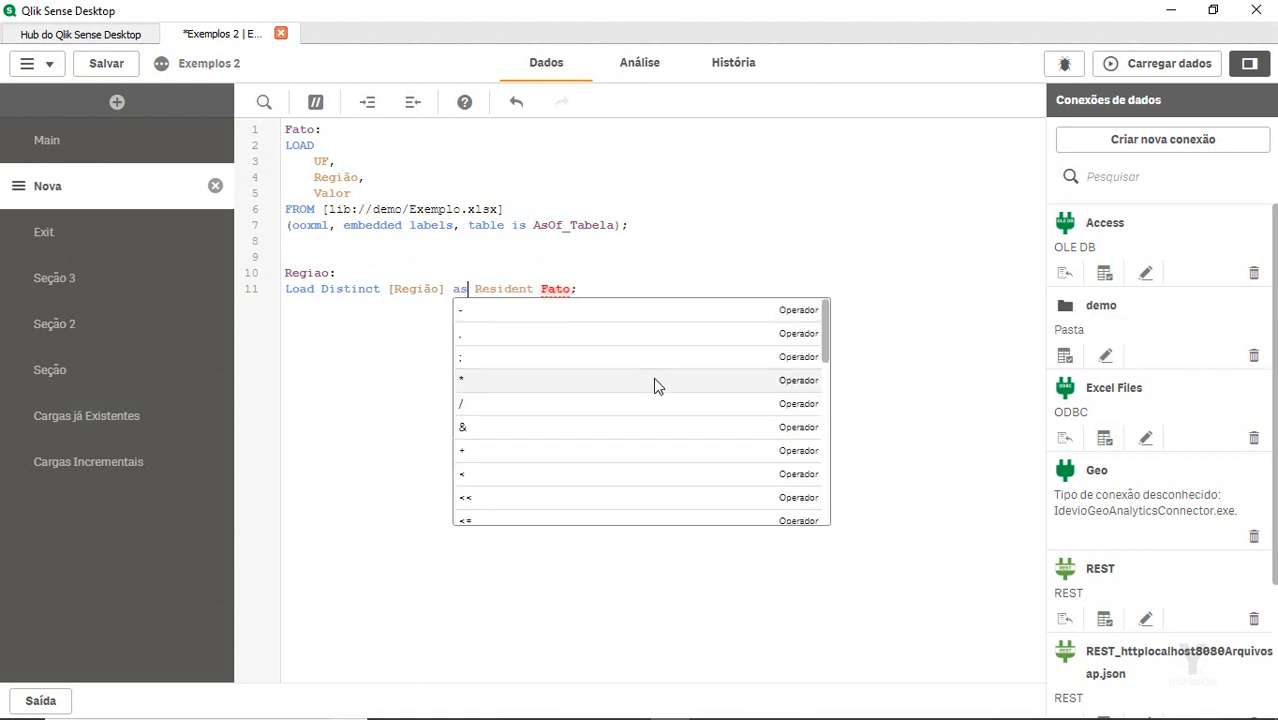
type("g_dist Re")
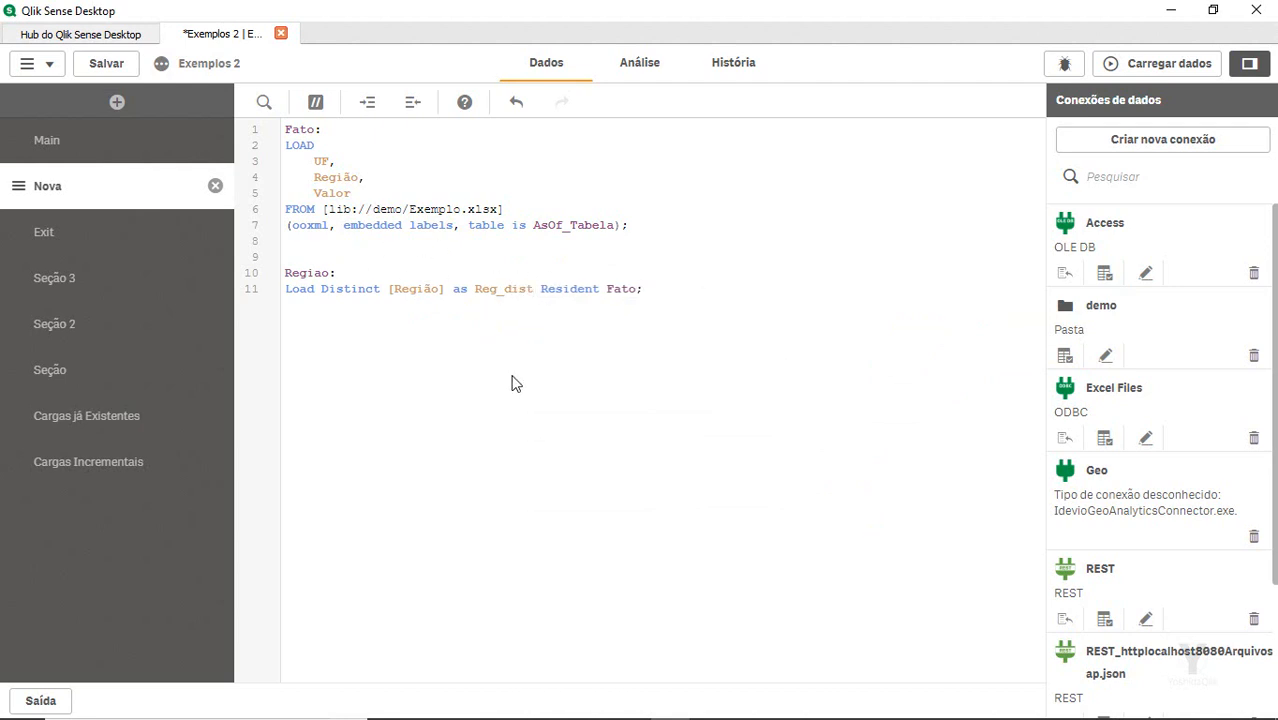
Add the table label "AsOF_Tabela:" below the Regiao load, separated by an empty line
key("Return")
key("Return")
key("Return")
key("BackSpace")
type("As Of")
key("BackSpace")
key("BackSpace")
key("BackSpace")
type("OF_Tabela:")
key("Return")
On a new line above the AsOF_Tabela label, start the loop "For each a in fil"
key("Up")
key("Up")
key("Return")
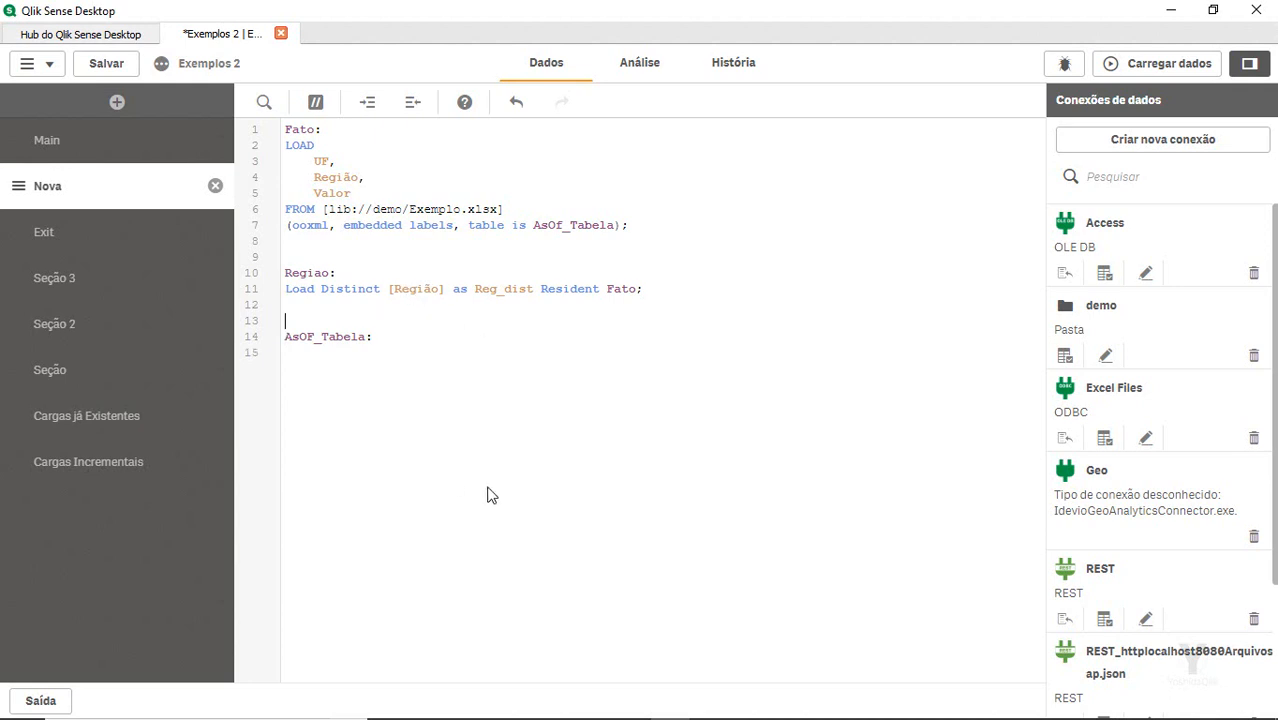
type("For each")
key("BackSpace")
key("BackSpace")
key("BackSpace")
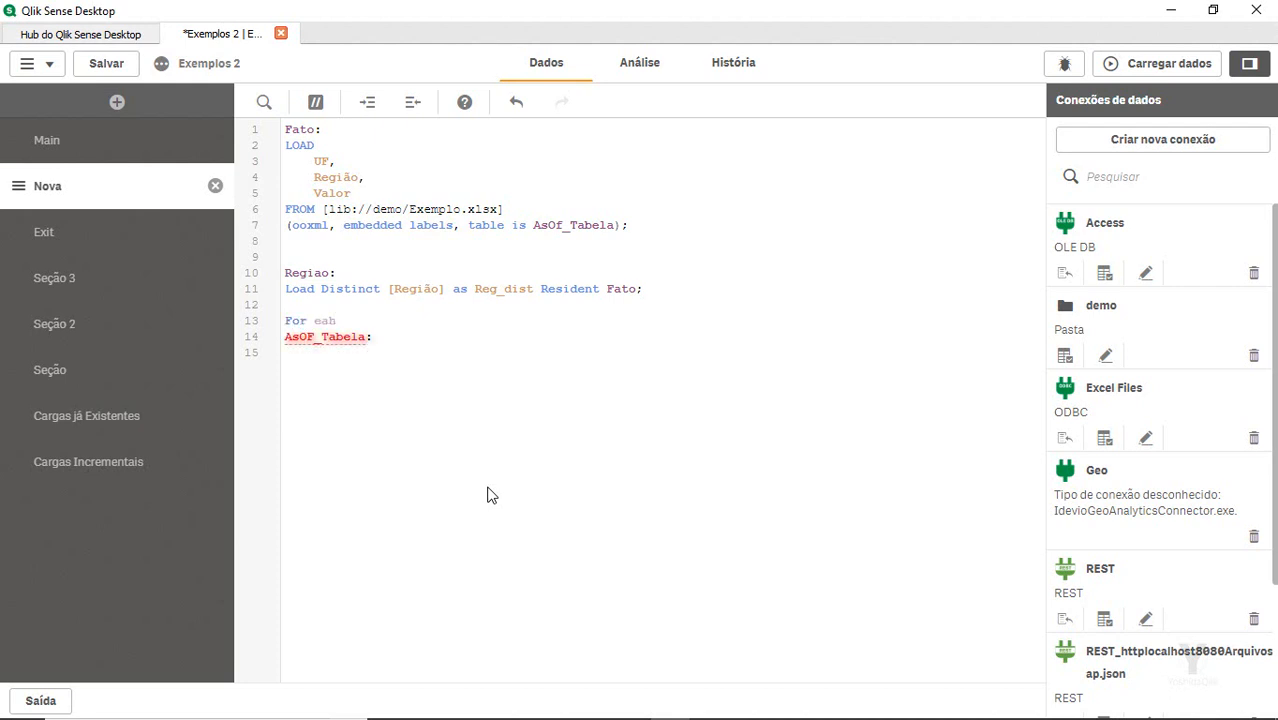
type("ach a in fil")
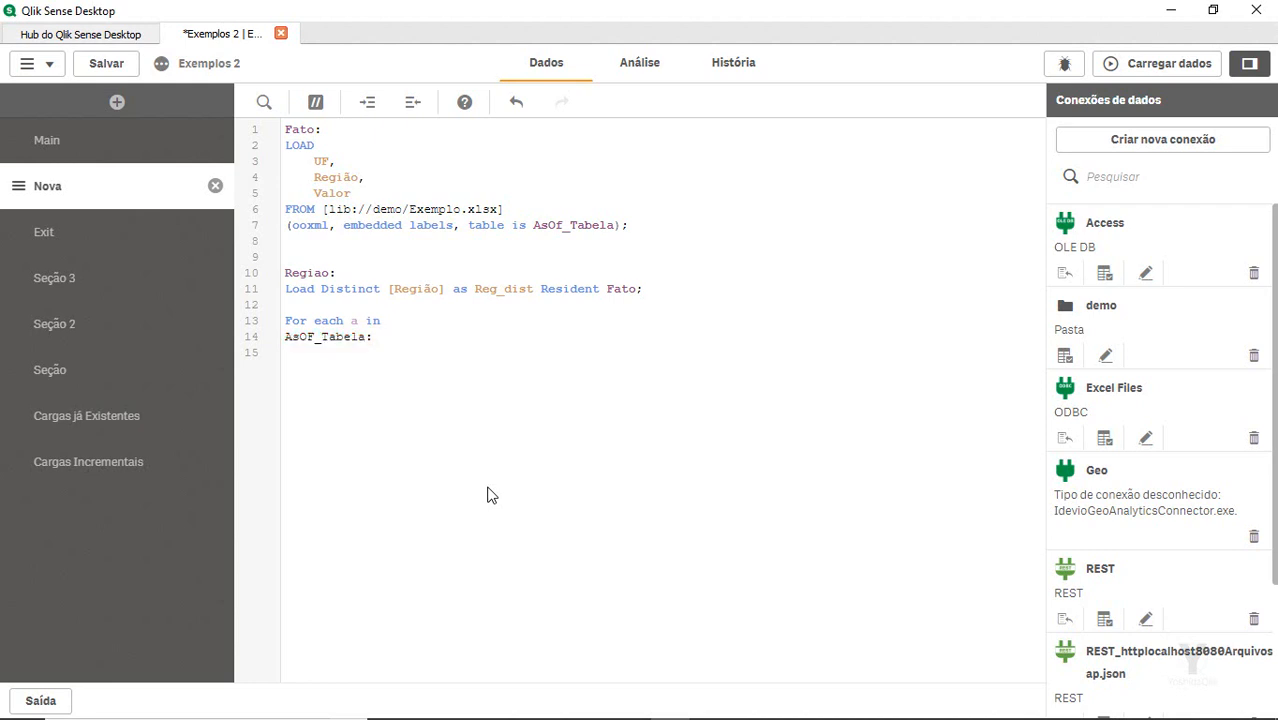
Look through the function suggestions for "fil" in the For each line
key("Up")
key("Up")
key("Up")
key("Up")
key("Up")
key("Up")
key("Up")
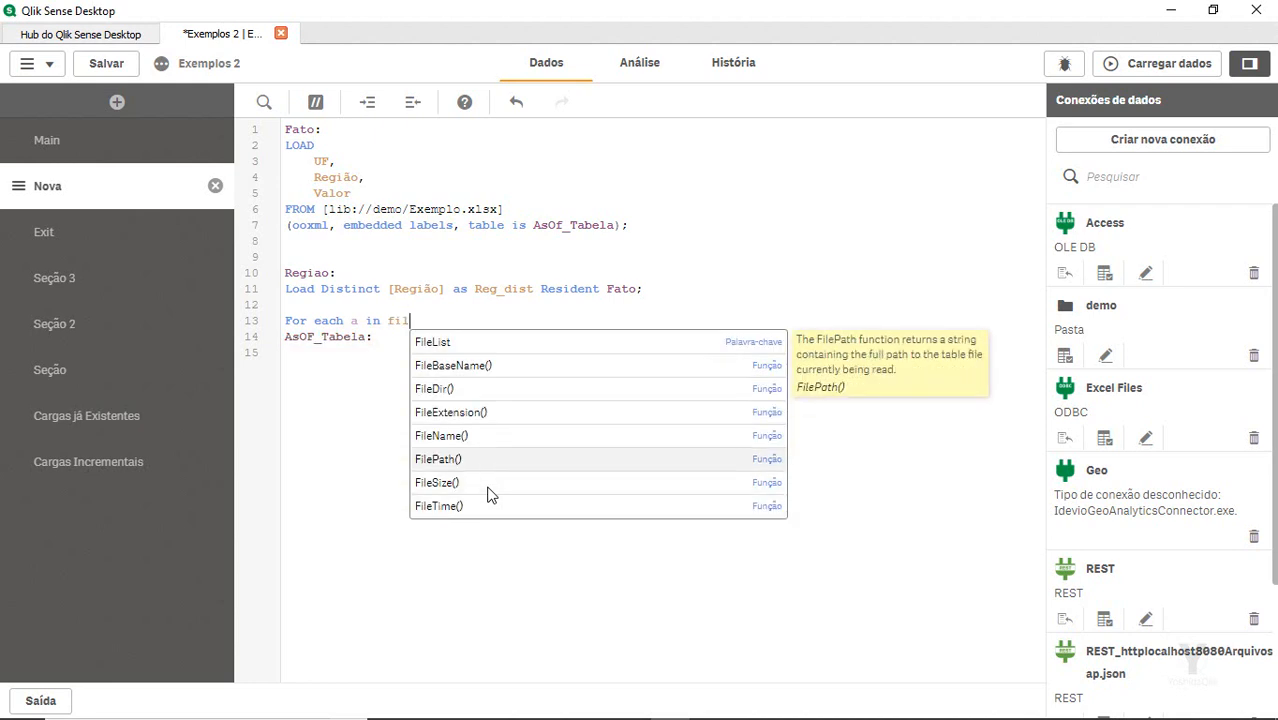
key("Down")
key("Down")
key("Down")
key("Down")
key("Up")
key("Up")
key("Up")
key("Up")
key("Up")
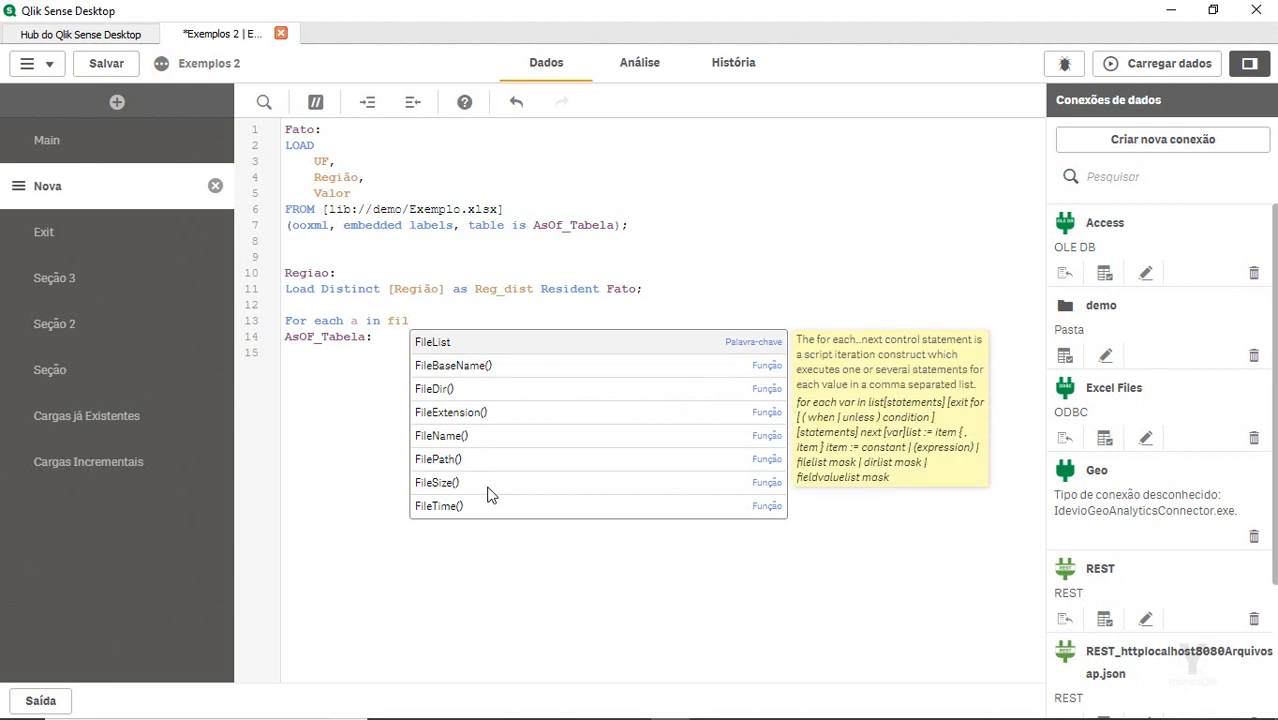
key("Down")
key("Down")
key("Down")
key("Up")
Replace the partial word in the For each line with FieldValueList and an opening parenthesis
key("BackSpace")
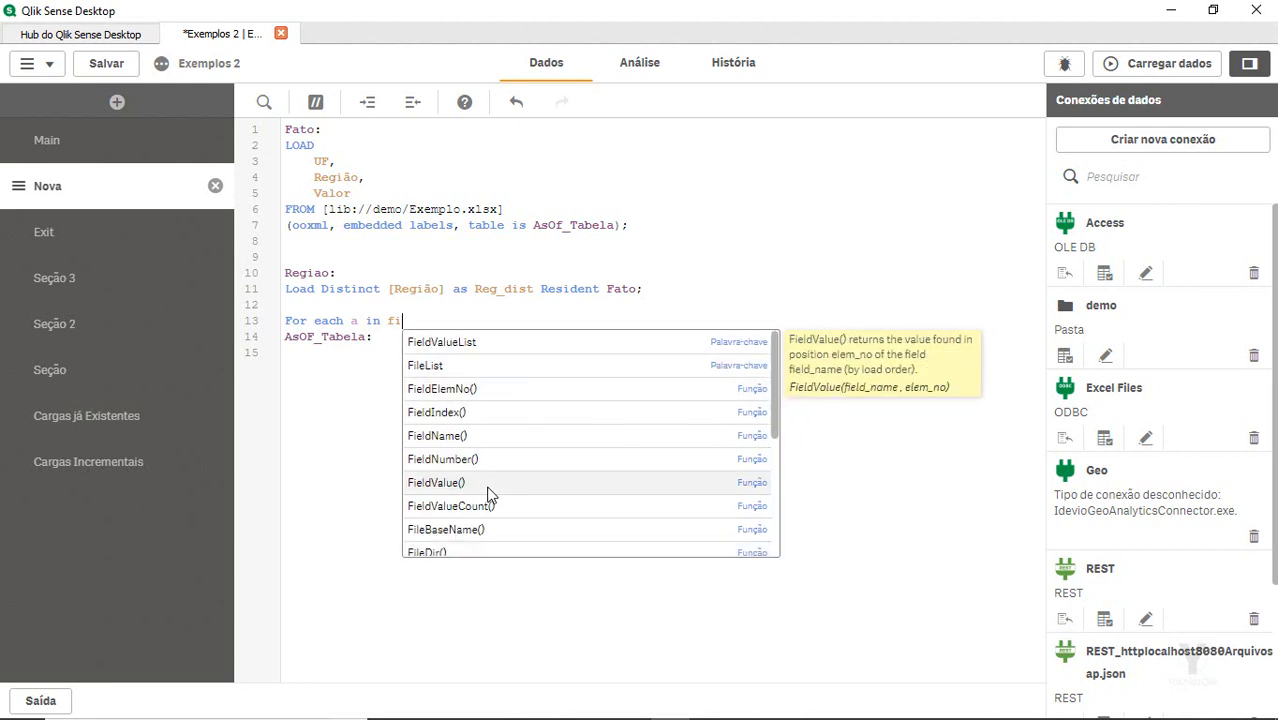
key("Up")
key("Up")
key("Up")
key("Up")
key("Up")
key("Up")
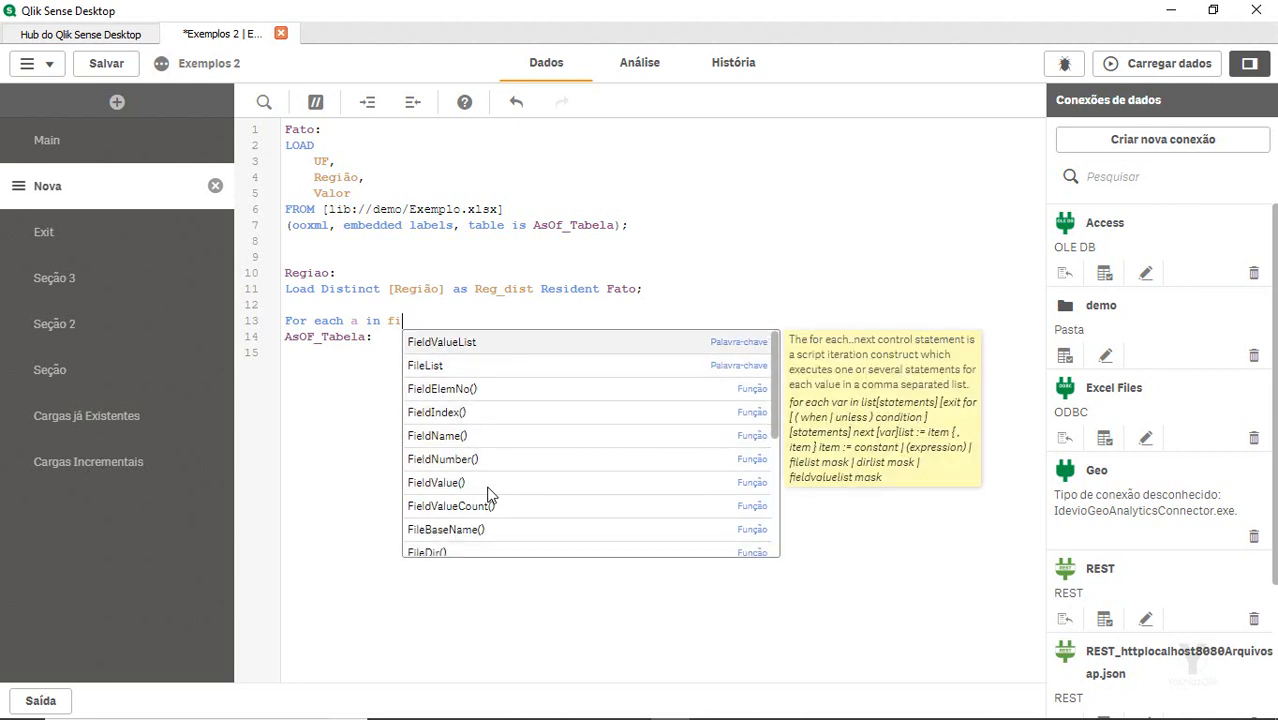
key("Return")
type("(")
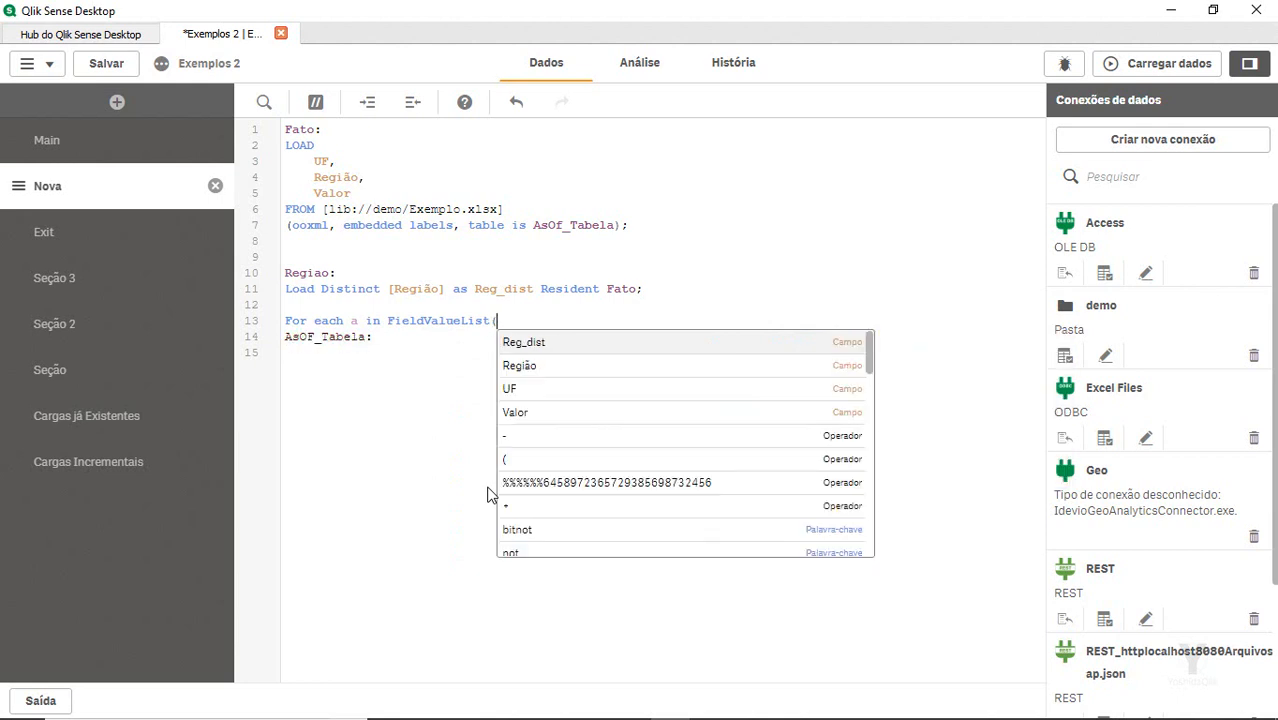
Pass the Reg_dist field alias in single quotes to FieldValueList and close the parenthesis
type("''")
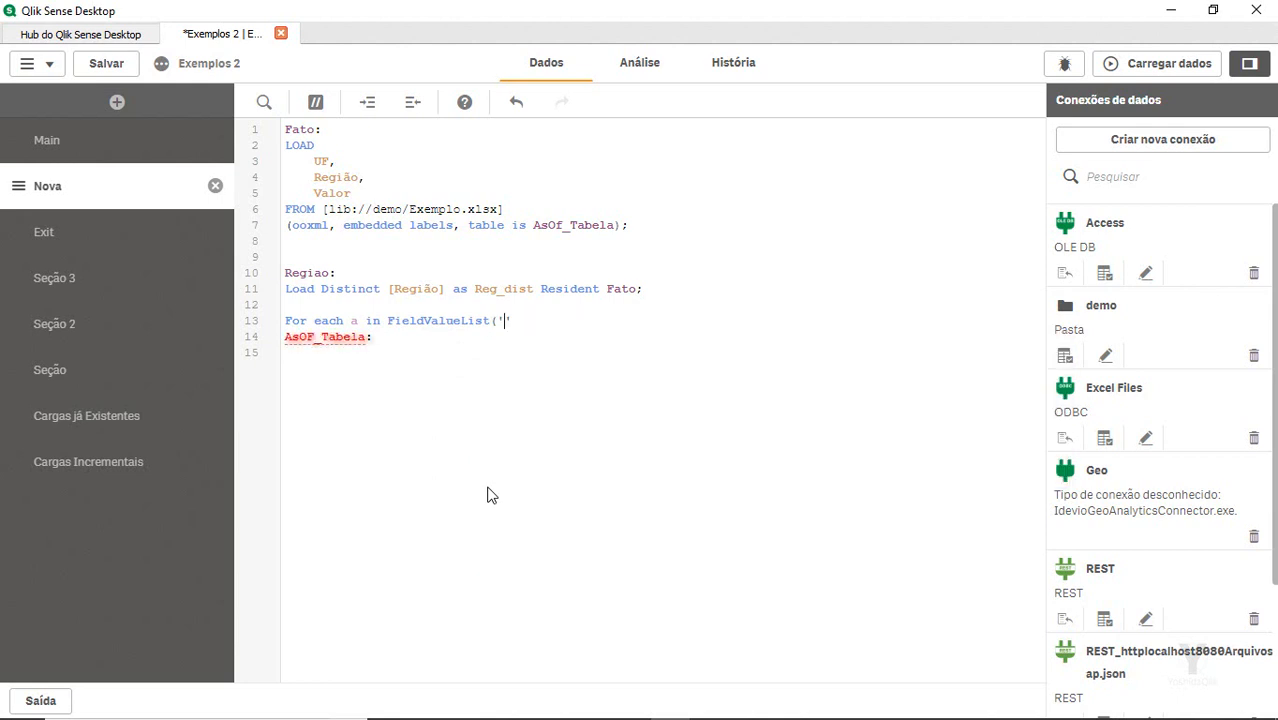
double_click(500, 288)
key("ctrl+c")
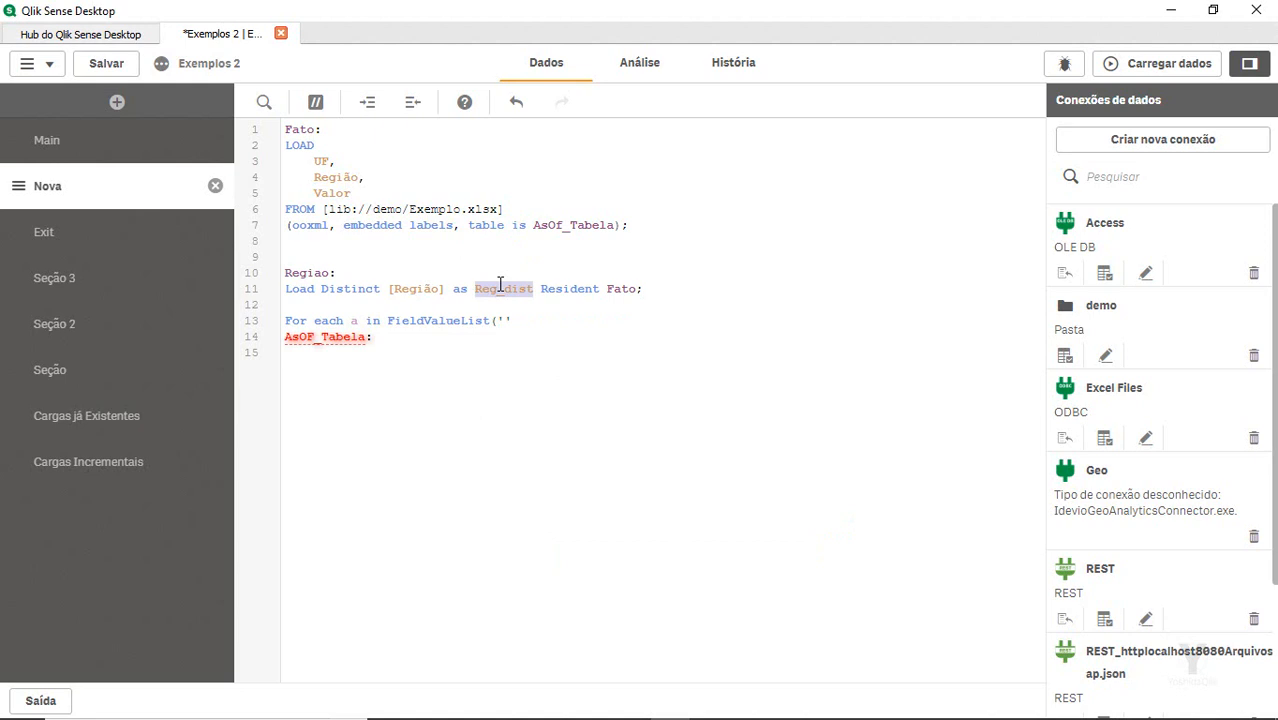
left_click(504, 321)
key("ctrl+v")
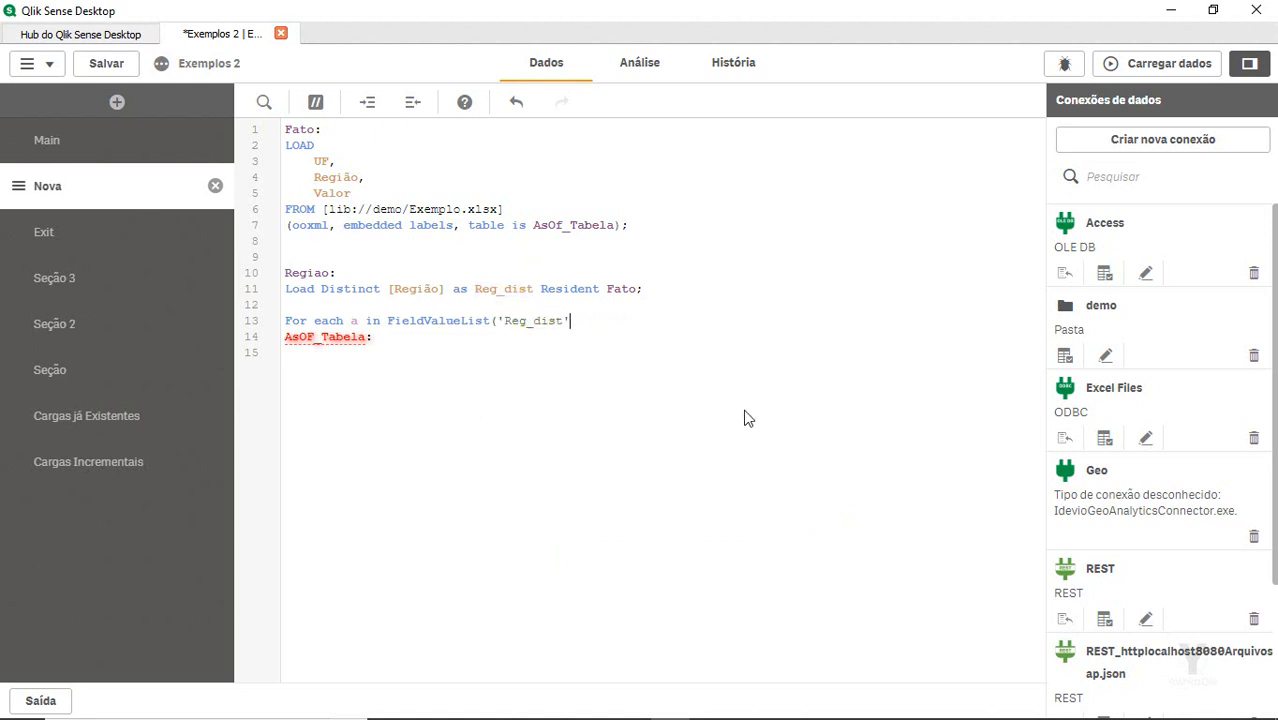
type(")")
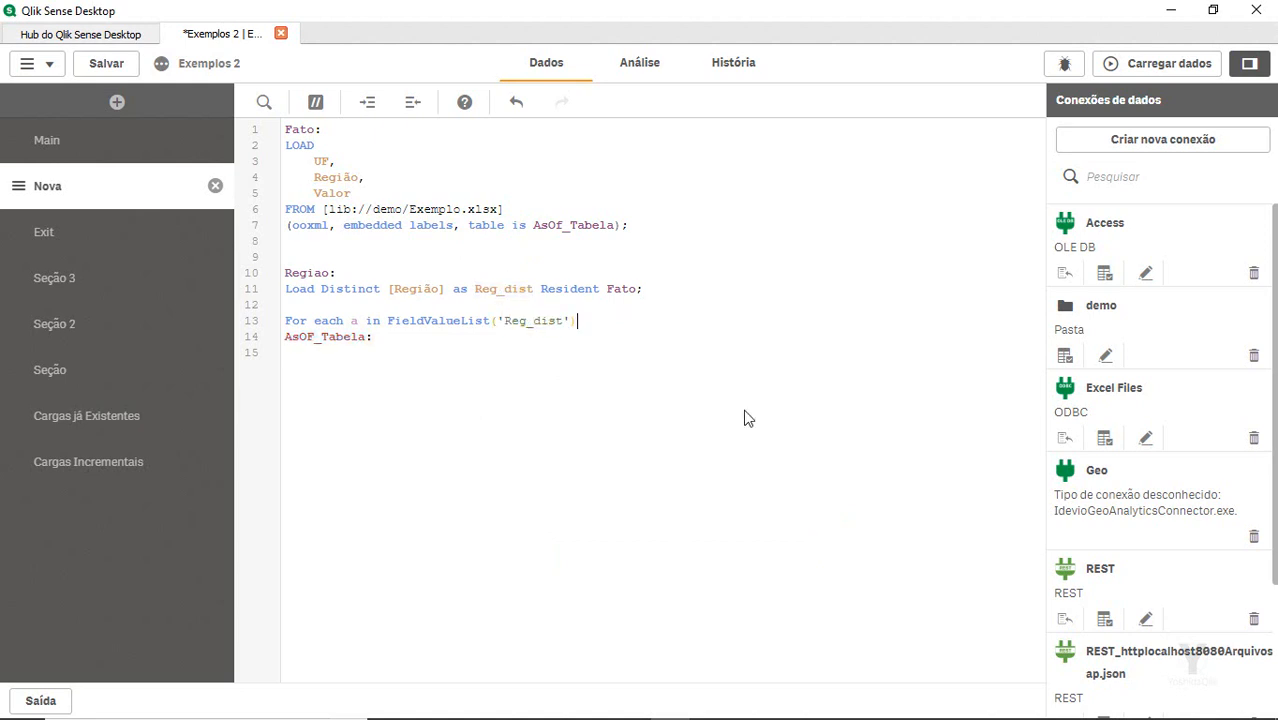
Under the AsOF_Tabela label, start a Load statement with the indented field line "UF as AsOF_id,"
key("Down")
key("Down")
type("Load")
key("Return")
key("Tab")
type("UF as")
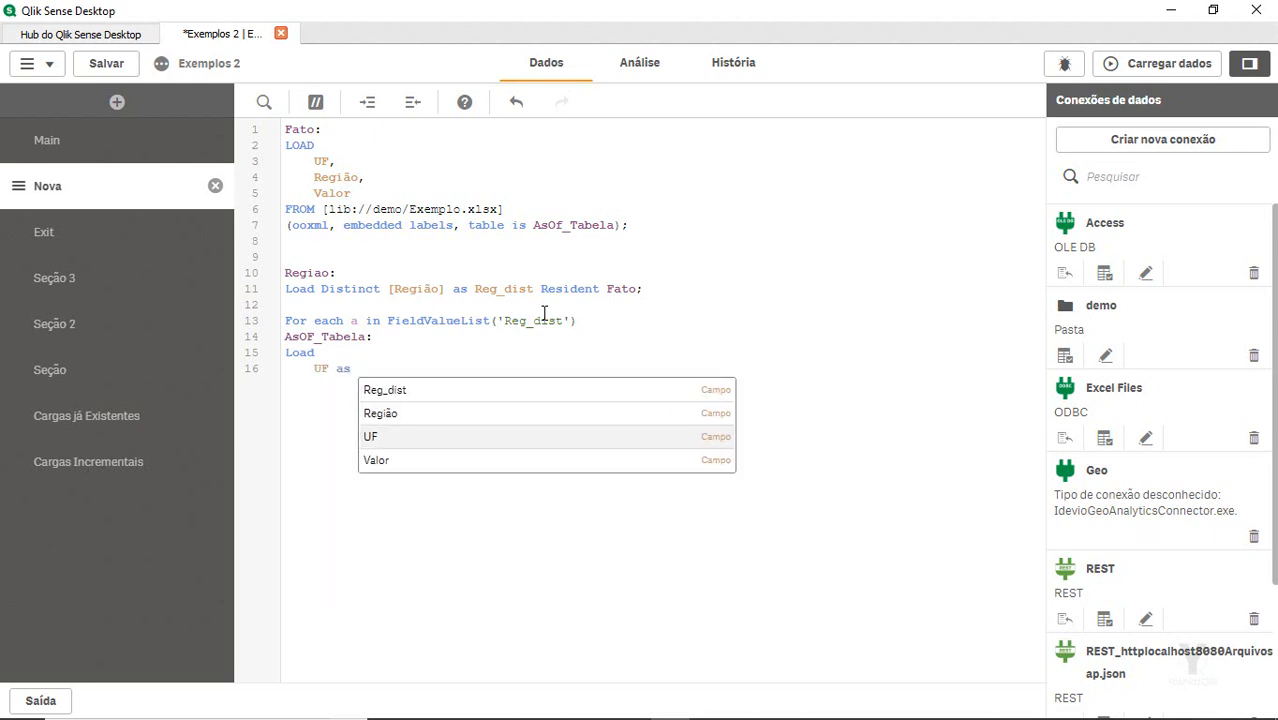
key("Escape")
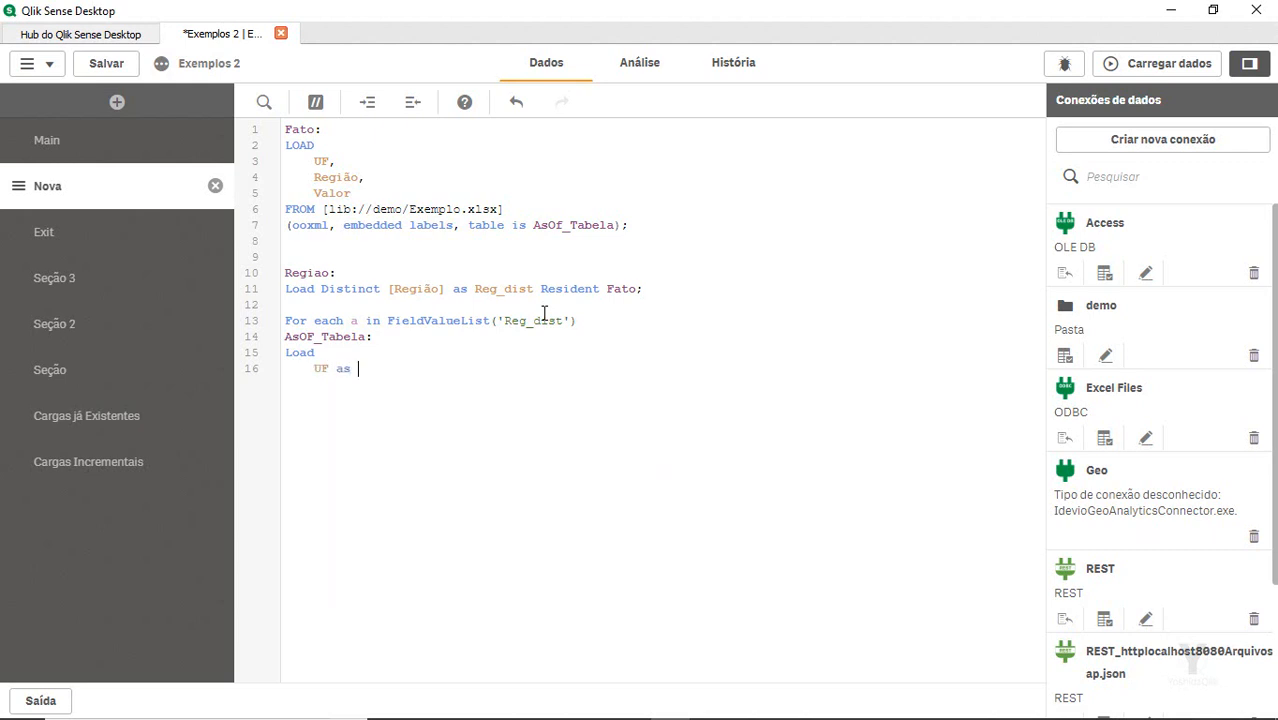
type("AsOF_id,")
key("Return")
Copy the AsOF_id line into the Fato load after Valor, adding a comma after Valor and dropping the copied line's trailing comma
triple_click(402, 370)
key("ctrl+c")
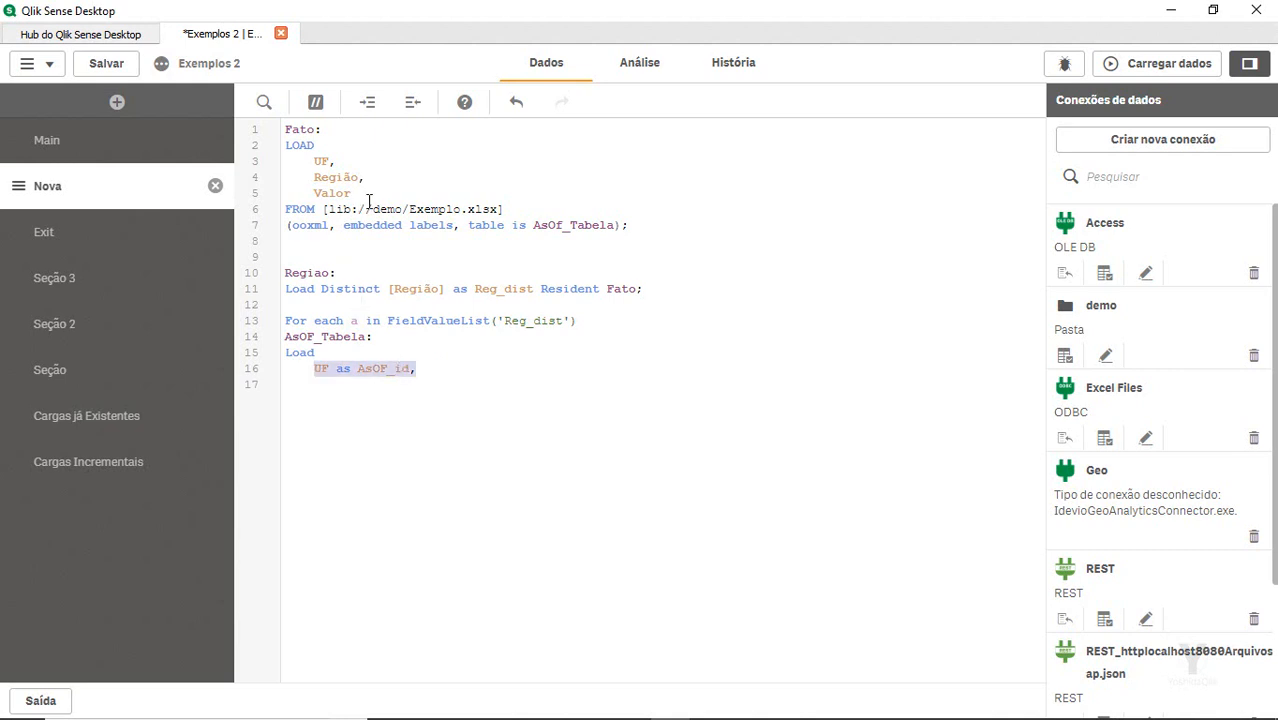
left_click(368, 200)
type(",")
key("Return")
key("ctrl+v")
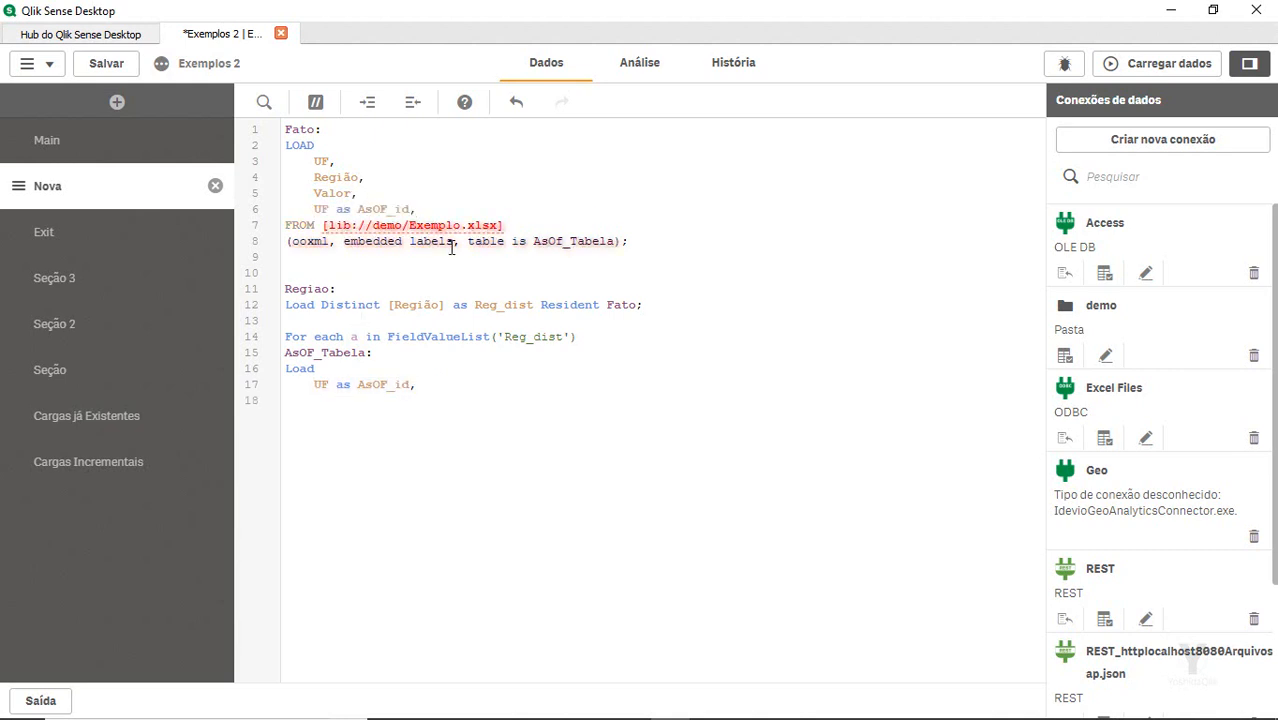
key("BackSpace")
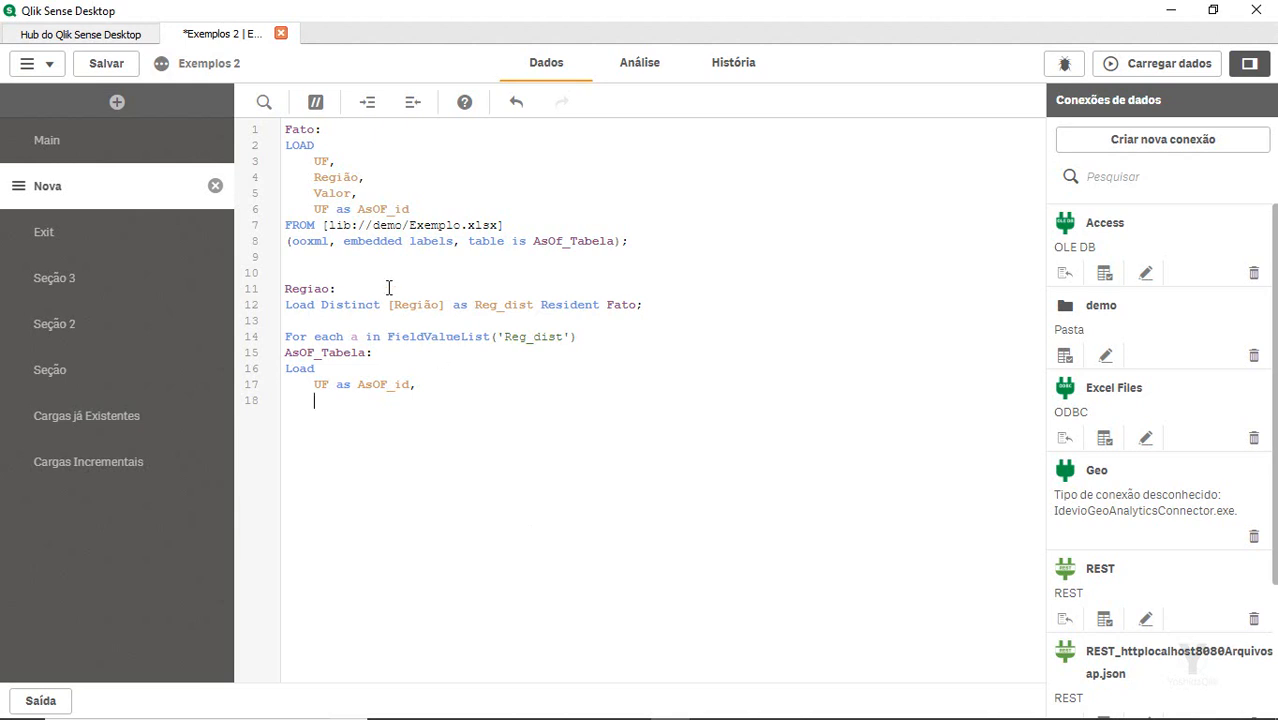
Add the field line "'$(a)' as Visivel," to the AsOF_Tabela load
type("$(a")
key("Home")
type("'")
key("End")
type("' as Visivel")
key("Return")
Add the field line "'Agrupamento 1' as Agrupamento" below the Visivel line
type("''")
key("Left")
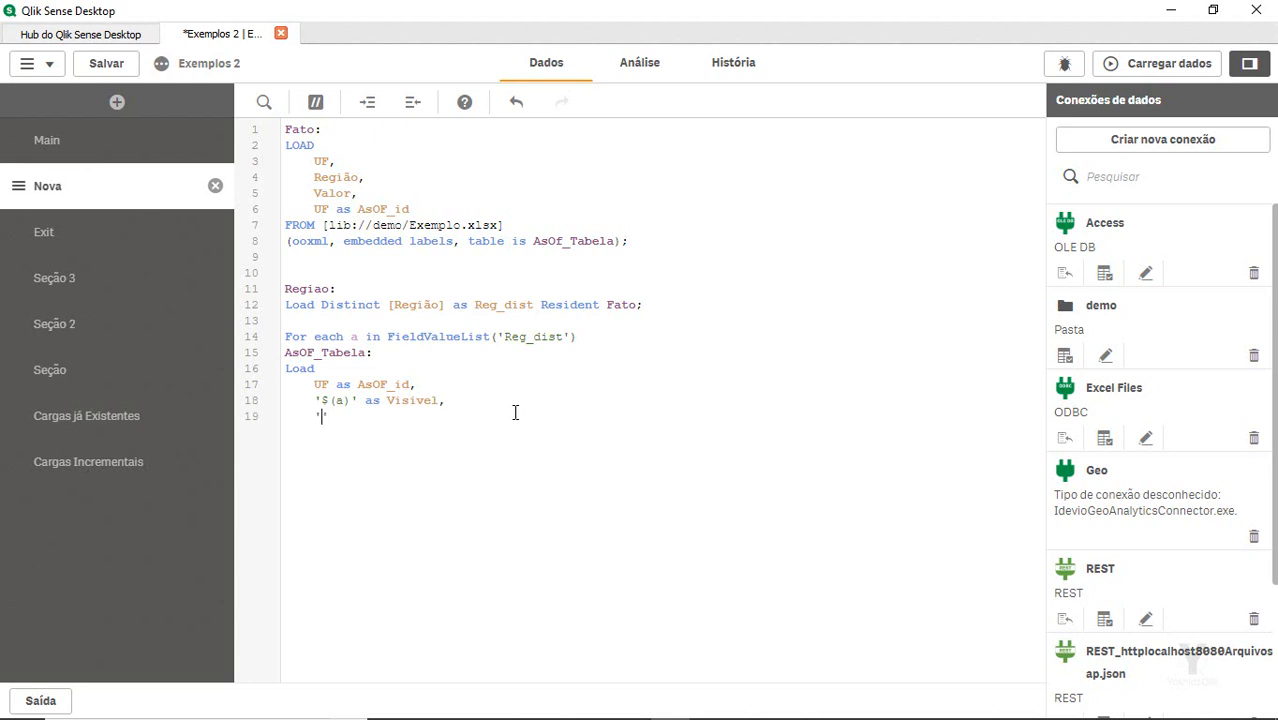
type("Agrupamento 1")
key("Left")
key("Left")
type("as Agru")
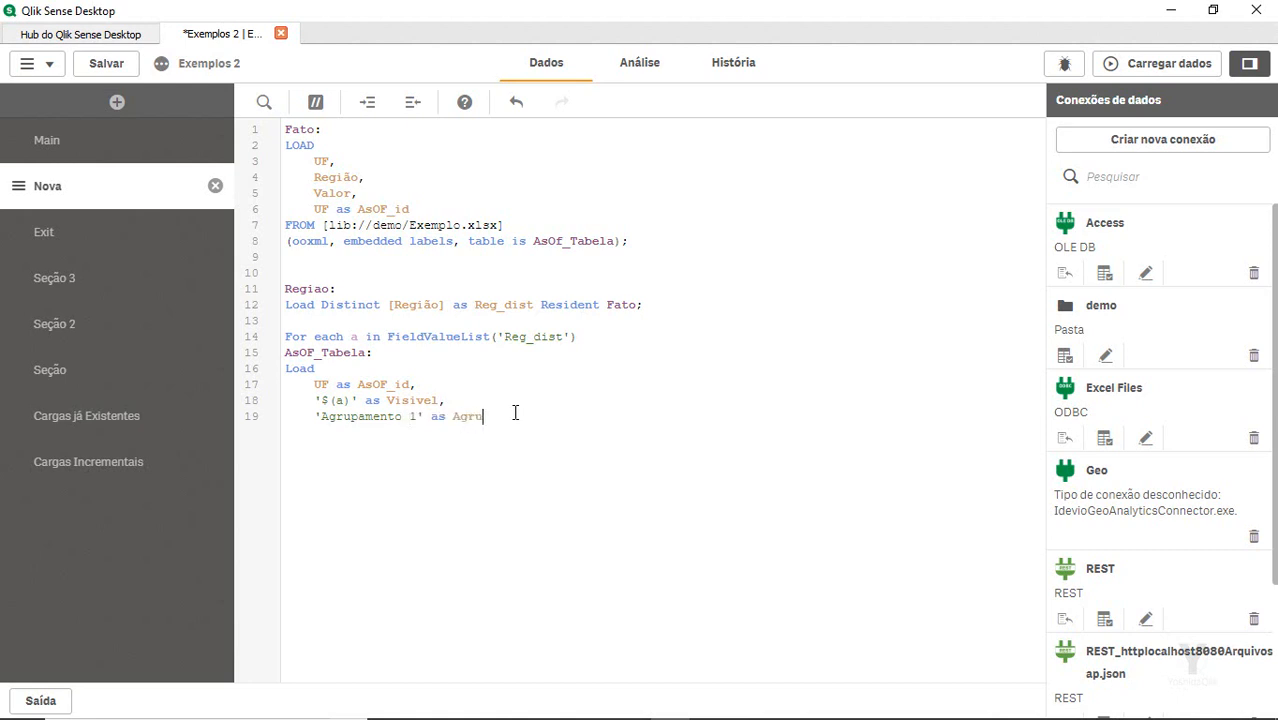
type("pamento")
Set the source of the AsOF_Tabela load with an unindented "Resident Fato;" line
key("Return")
key("BackSpace")
key("BackSpace")
key("BackSpace")
key("Return")
key("BackSpace")
key("BackSpace")
key("BackSpace")
type("res")
key("Return")
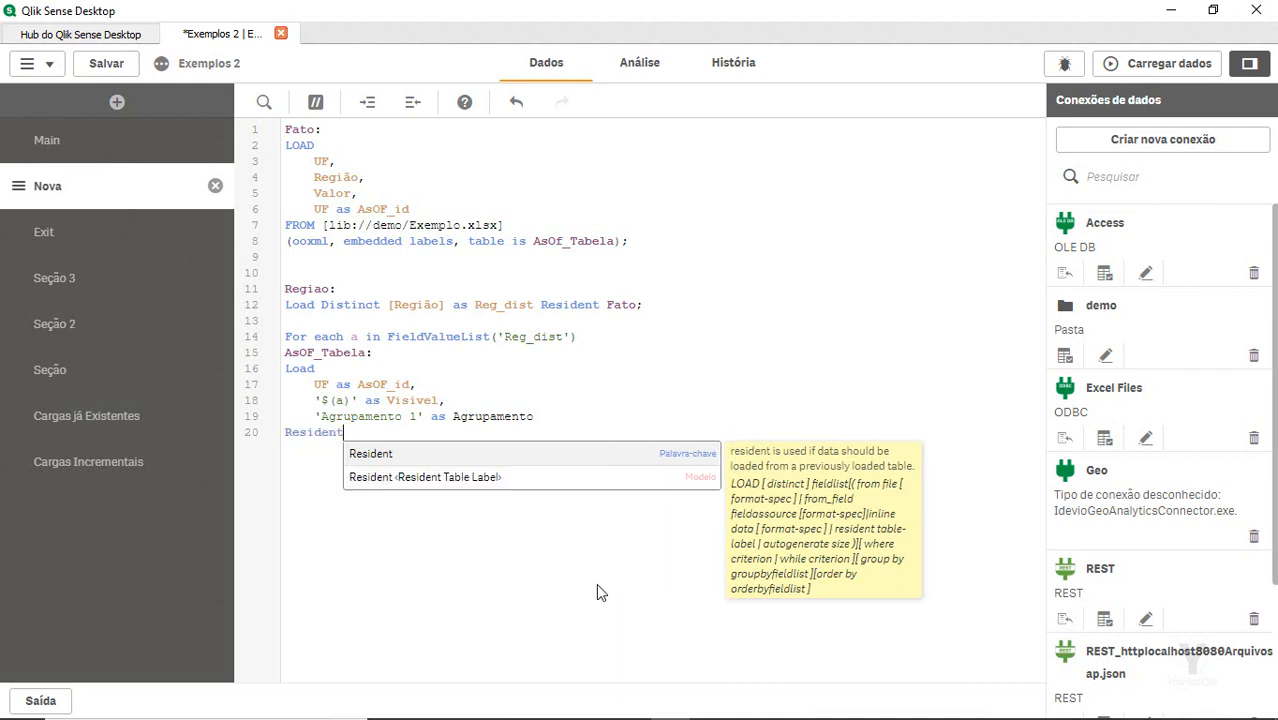
type("Fato")
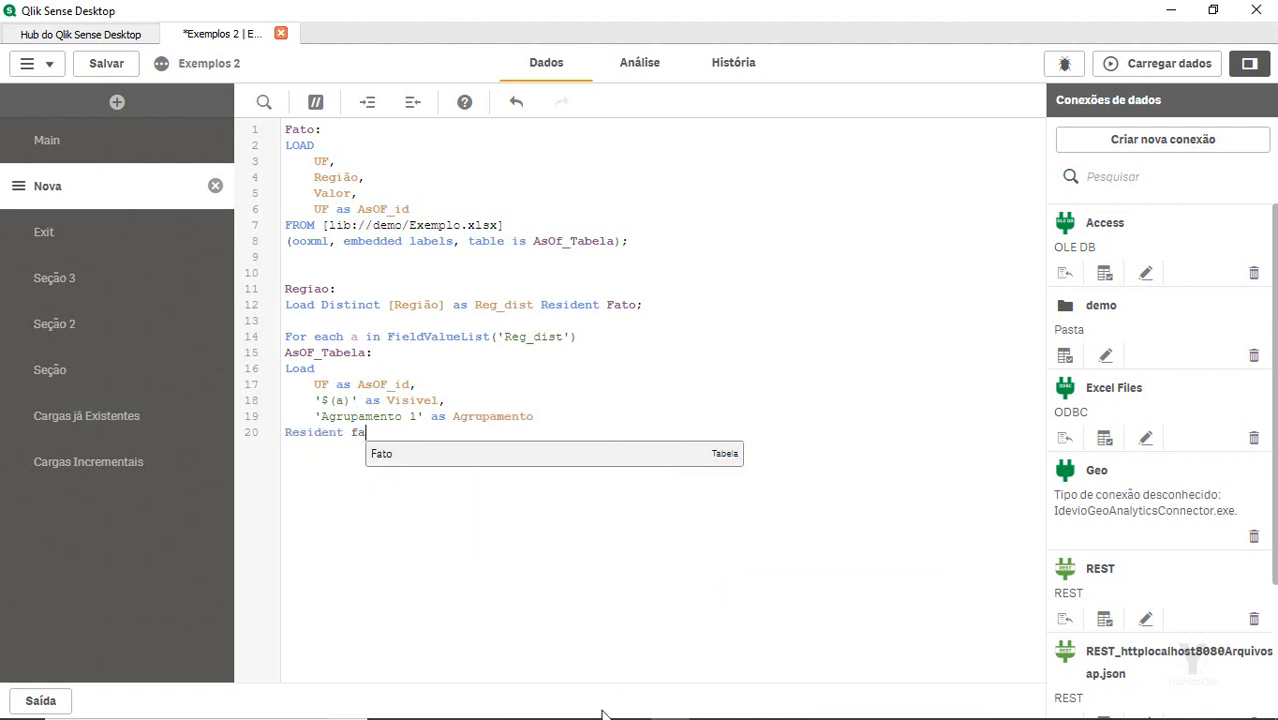
type(";")
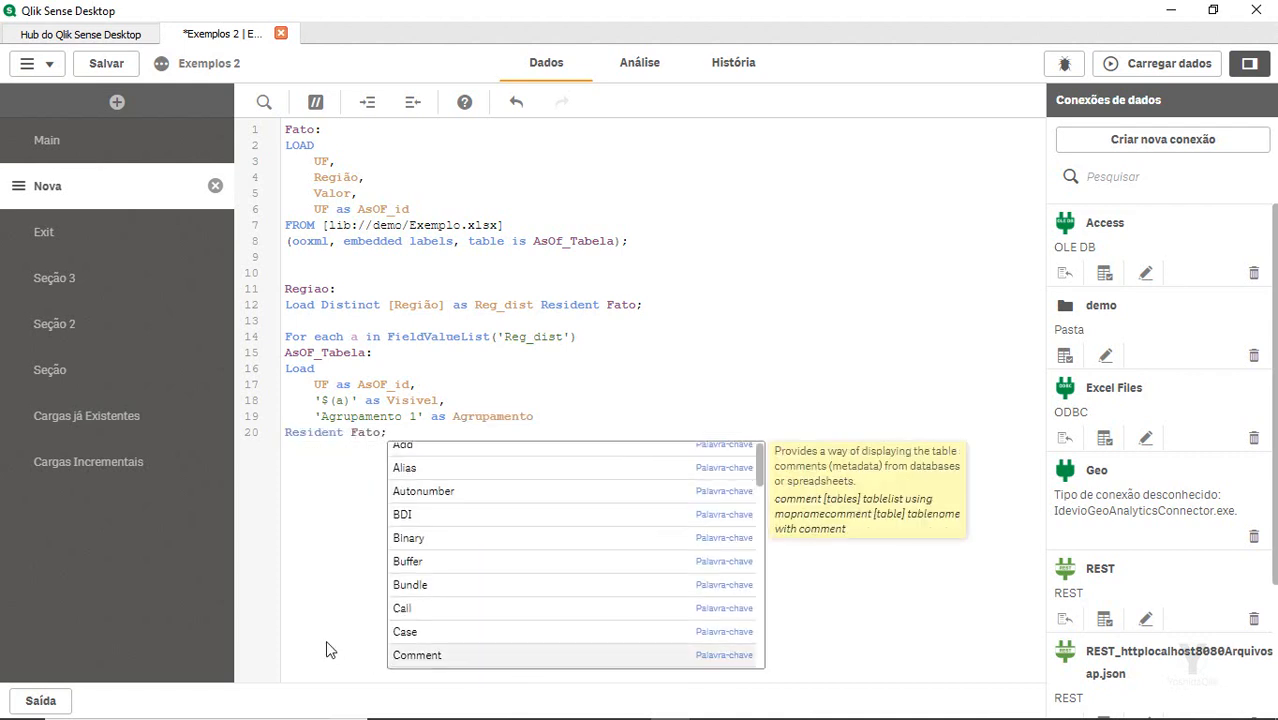
Filter the AsOF_Tabela load with "Where [Região] = '$(a)';" on its own line after Resident Fato
key("Escape")
key("Left")
key("Return")
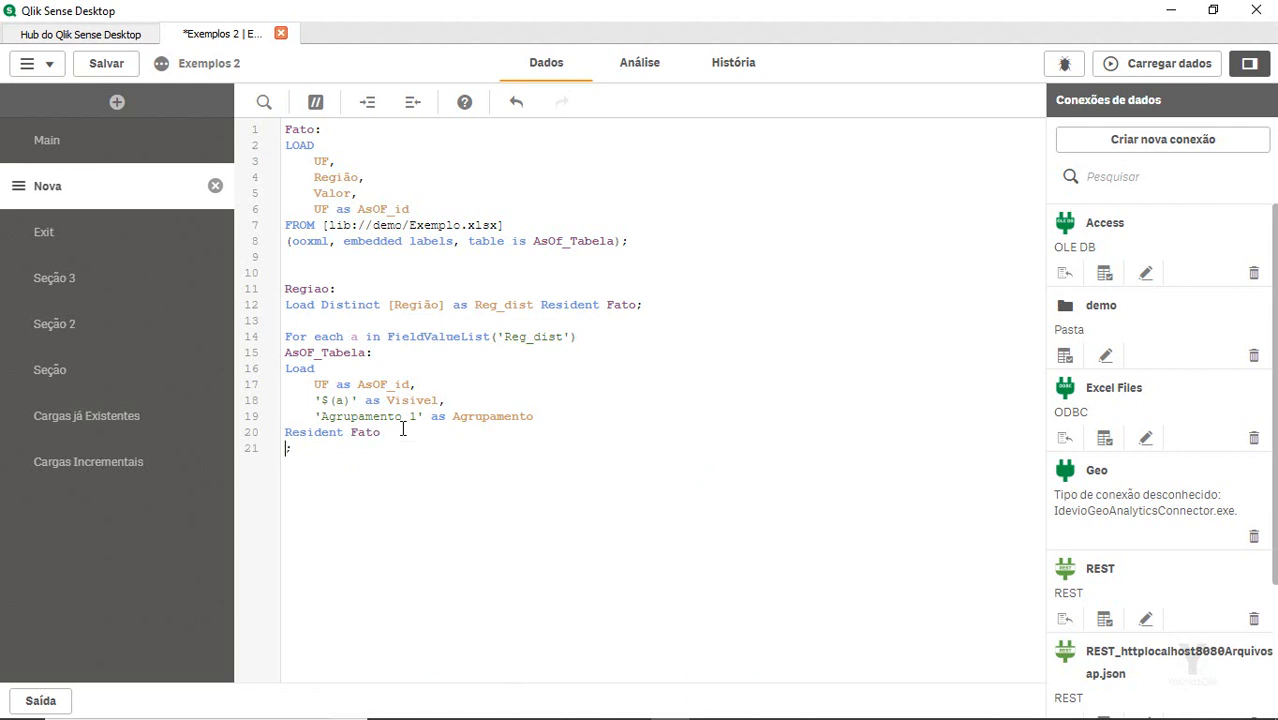
type("Where ")
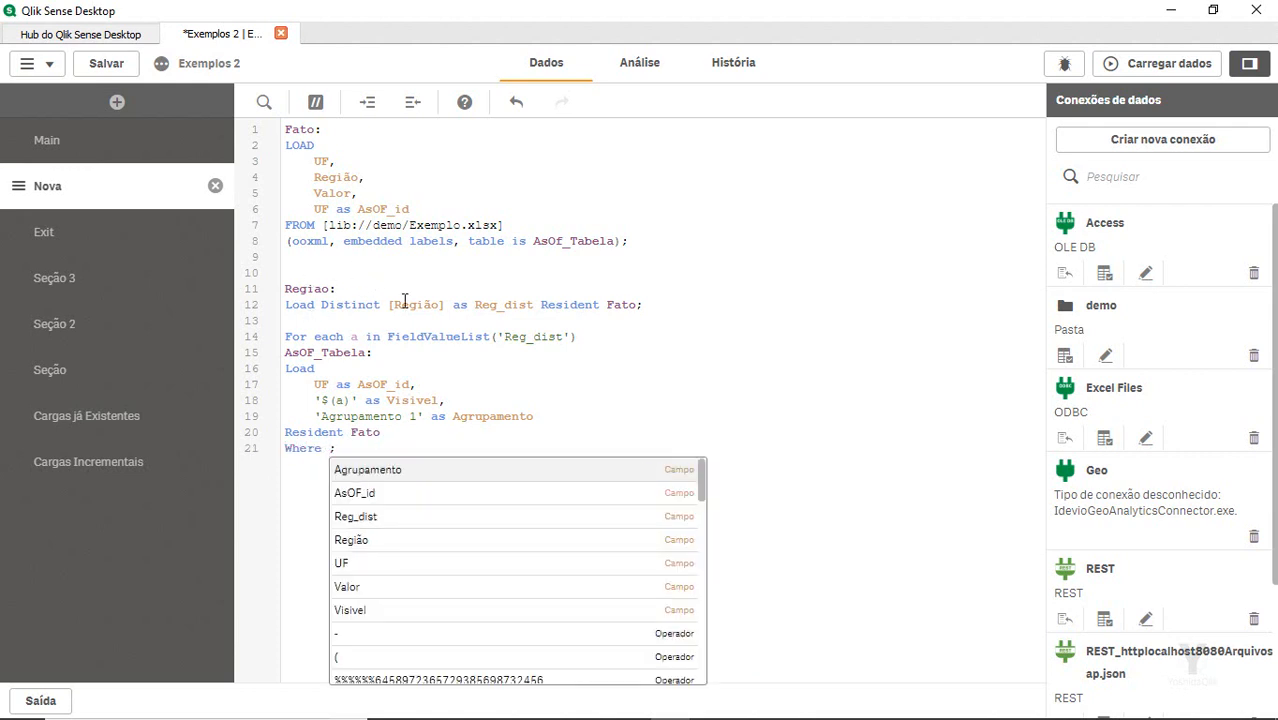
type("reg")
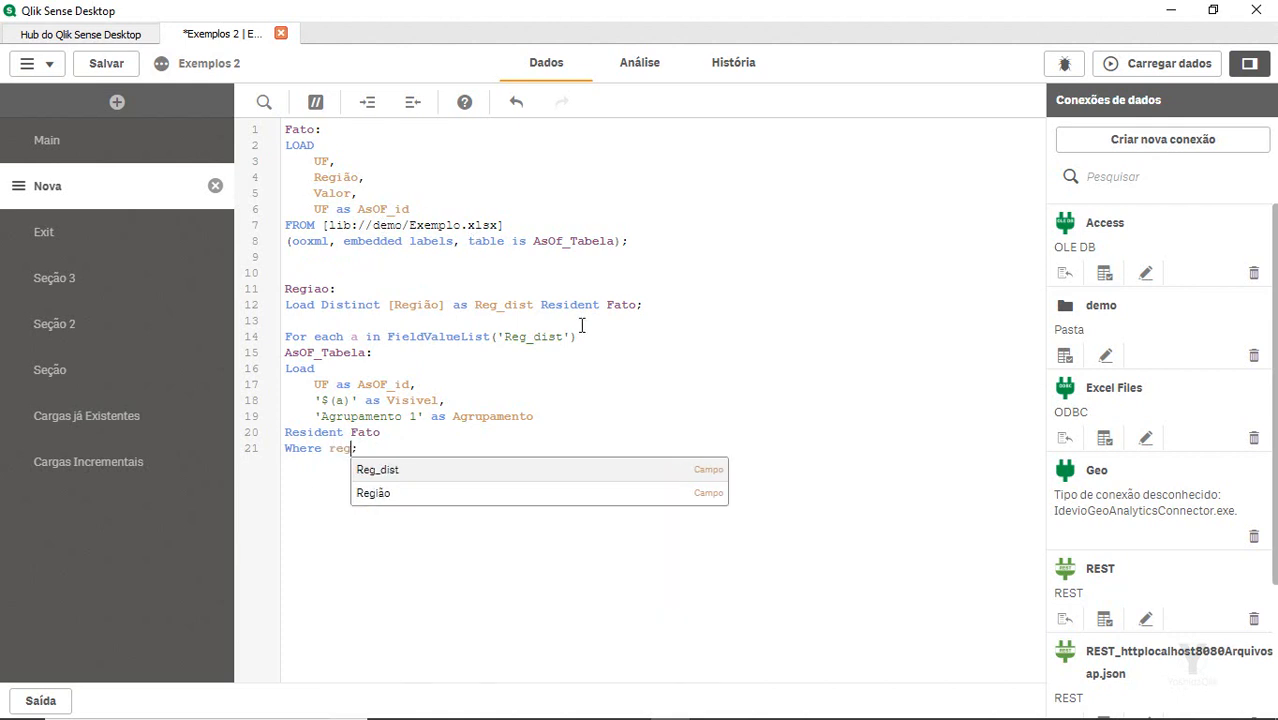
key("Down")
key("Return")
type("= ")
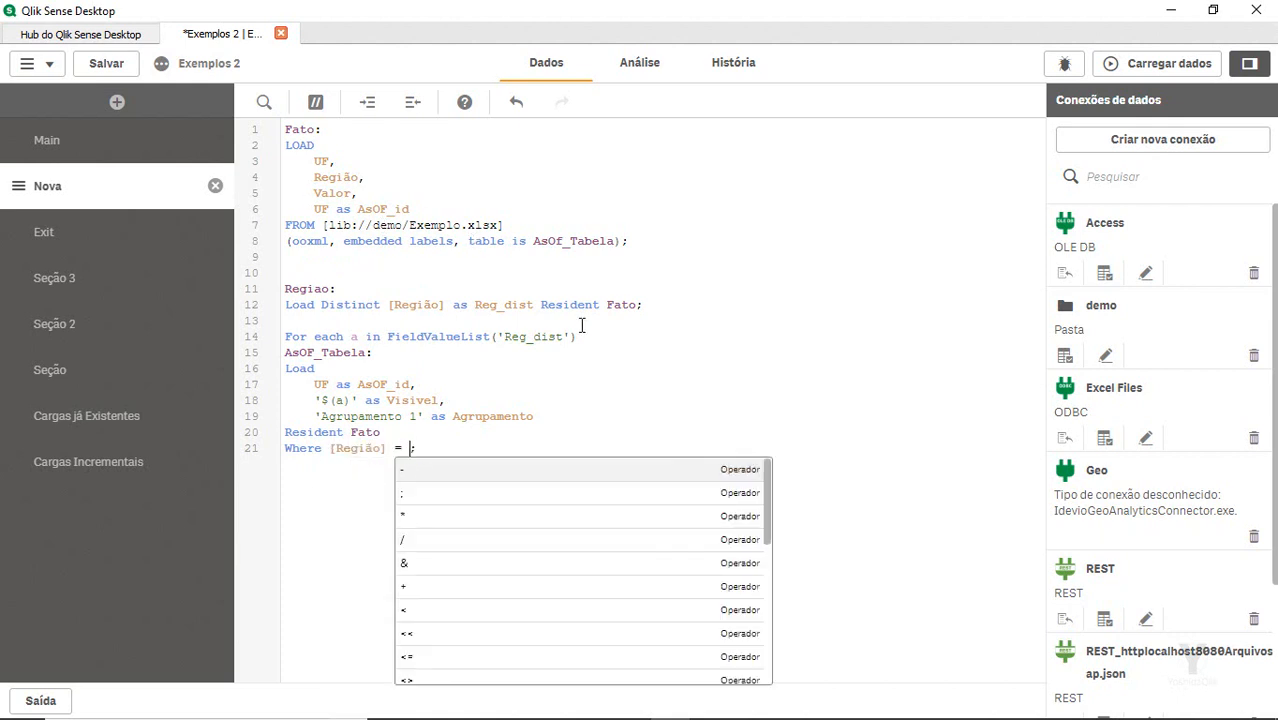
type("'")
type("$(a)'")
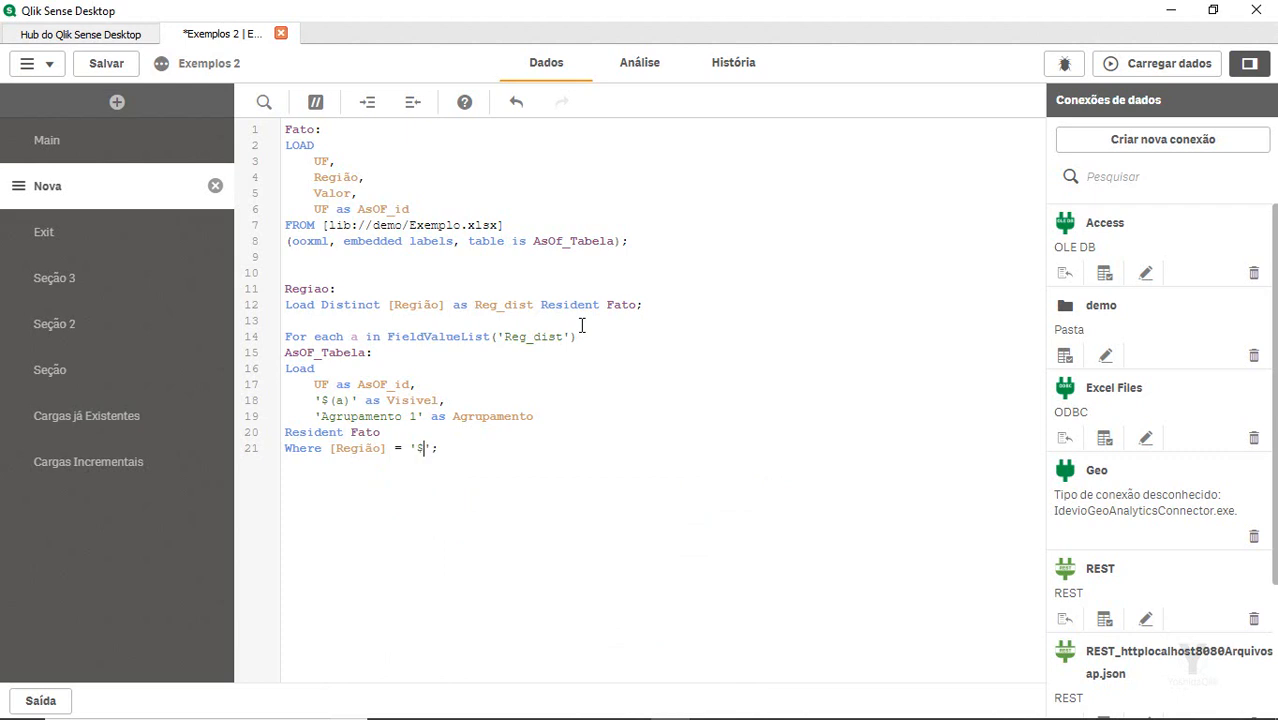
type(";")
Close the For each loop with "Next a" below the Where clause
key("Return")
type("next a")
key("Home")
key("shift+Right")
type("N")
Add "rowno() as Ordem" as the last field of the AsOF_Tabela load, with a comma after Agrupamento
left_click(630, 395)
key("Return")
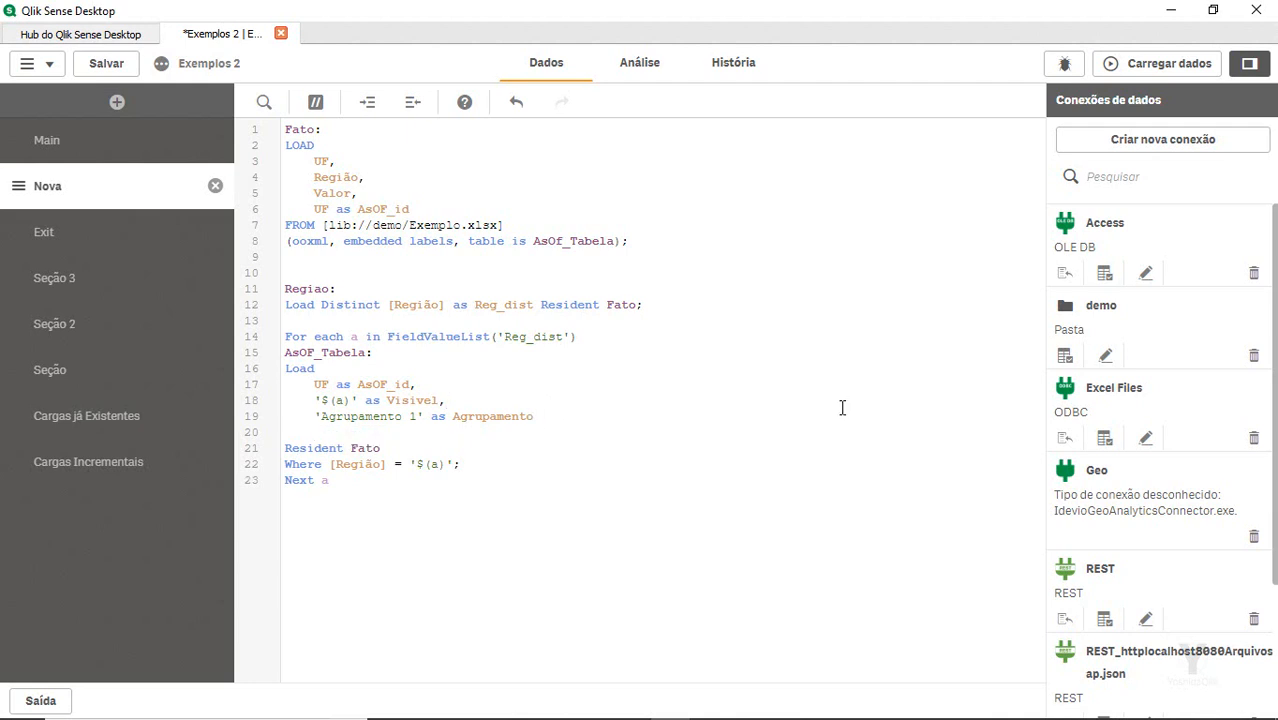
type("rowno() as ")
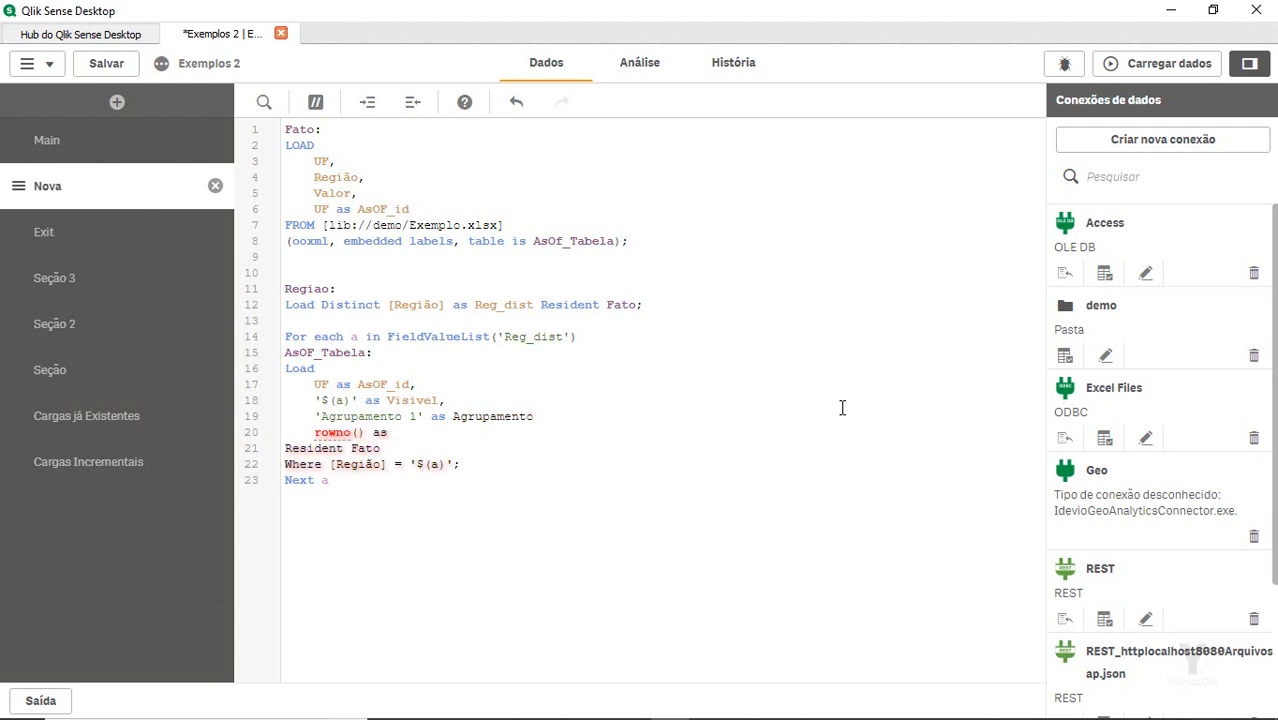
type("Ordem,")
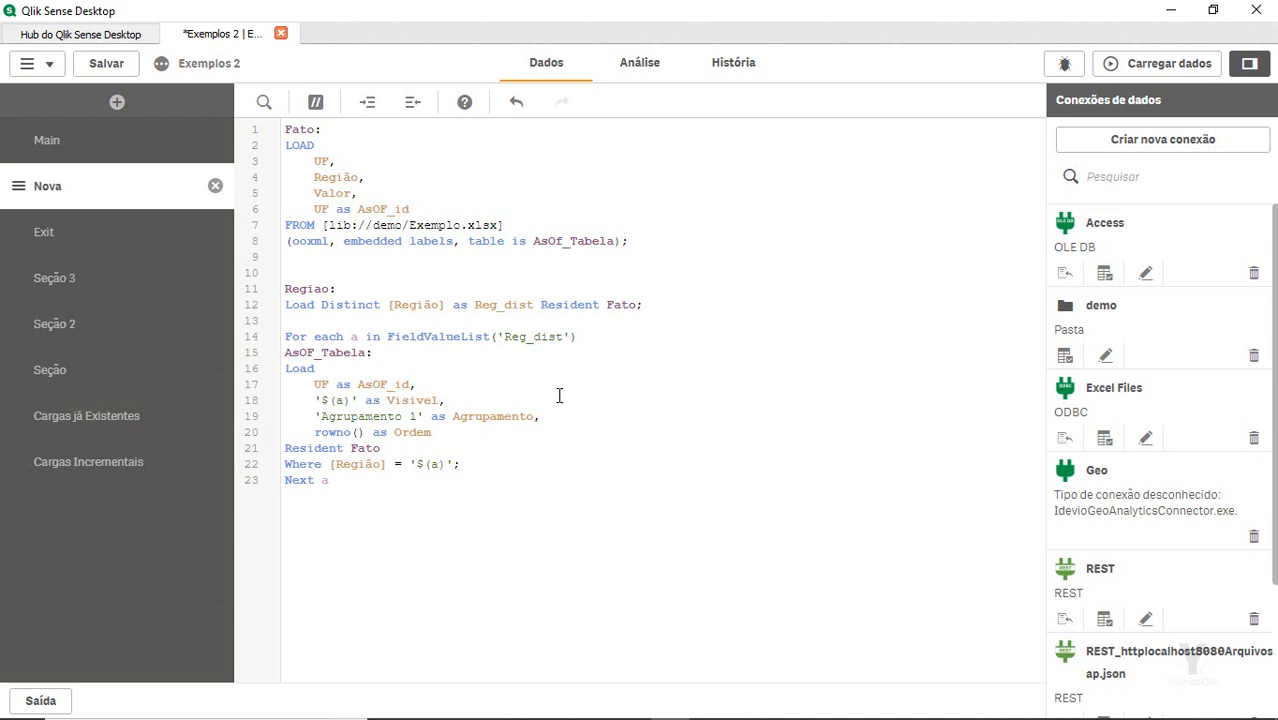
Duplicate the AsOF_Tabela block from Load through Resident Fato below Next a, separated by an empty line
key("Down")
key("Down")
key("Return")
key("Return")
key("Up")
key("Up")
key("Up")
key("Up")
key("shift+Up")
key("shift+Up")
key("shift+Up")
key("shift+Up")
key("shift+Up")
key("shift+Up")
key("shift+Down")
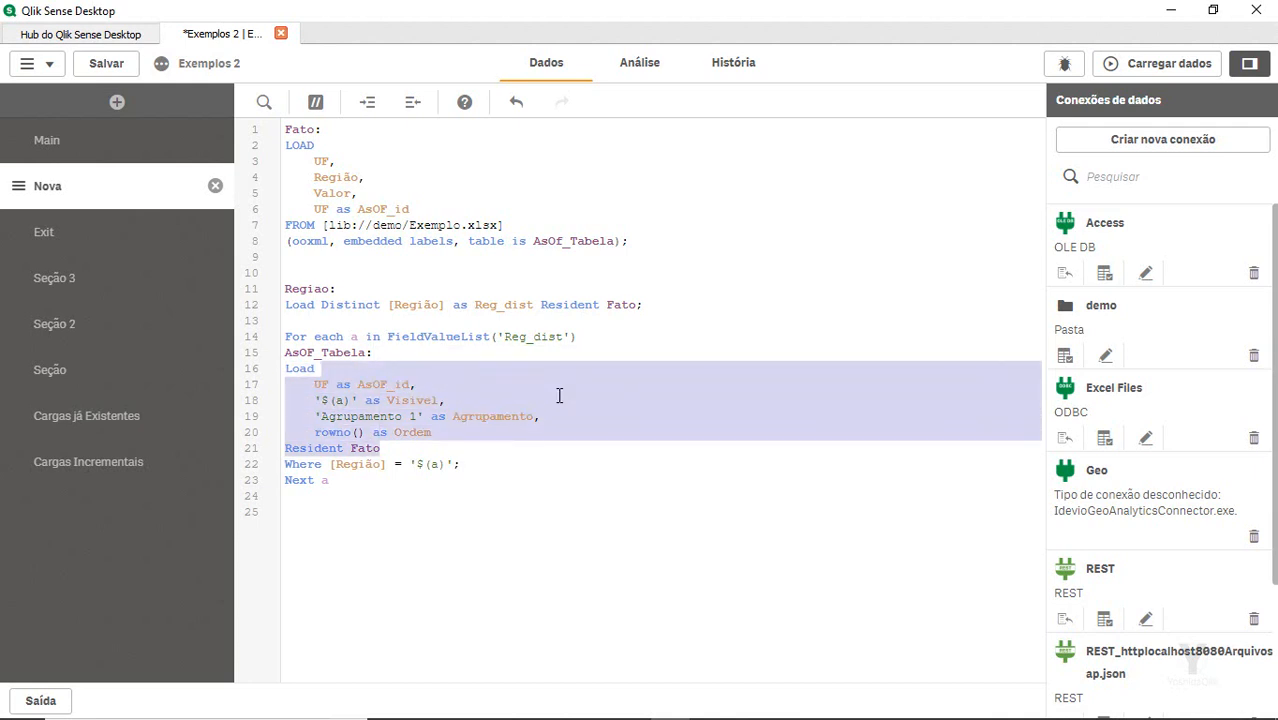
key("shift+Up")
key("shift+Down")
key("ctrl+c")
key("Right")
key("Down")
key("Down")
key("Down")
key("Return")
key("ctrl+v")
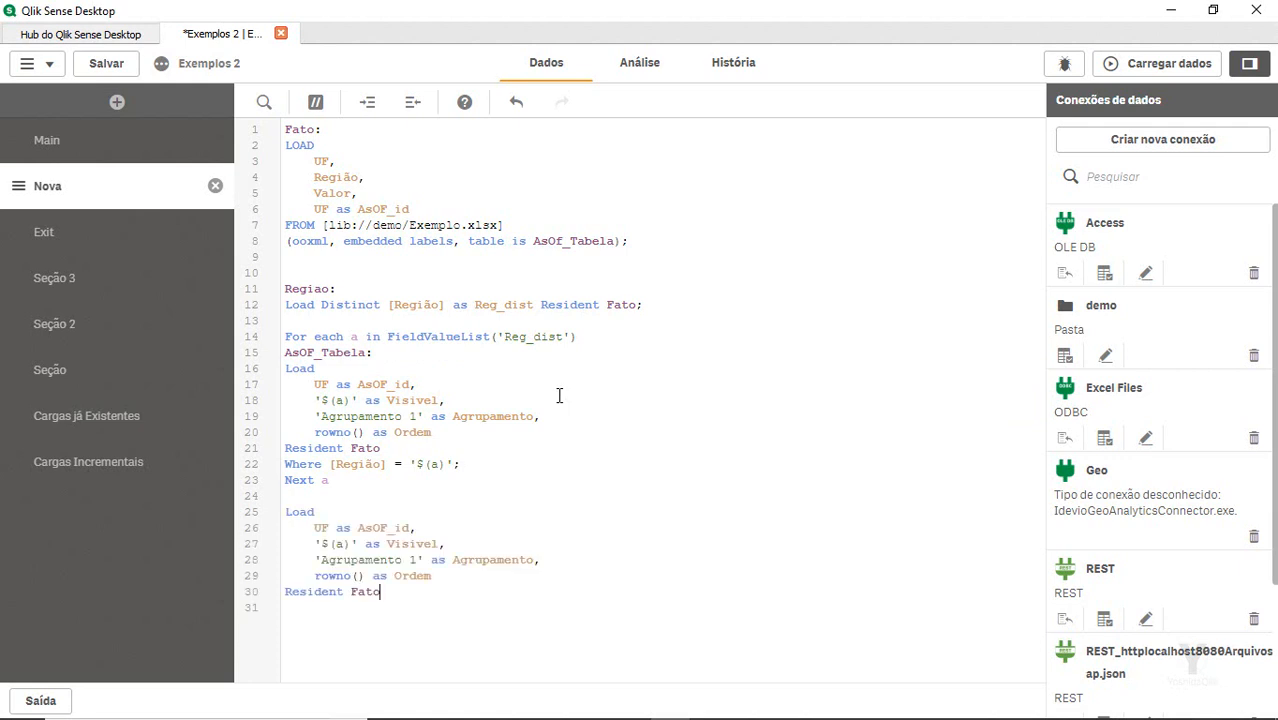
Prefix the duplicated Load with "Concatenate(AsOF_Tabela)" on a new line above it
key("Up")
key("Up")
key("Up")
key("Up")
key("Up")
key("Up")
key("Return")
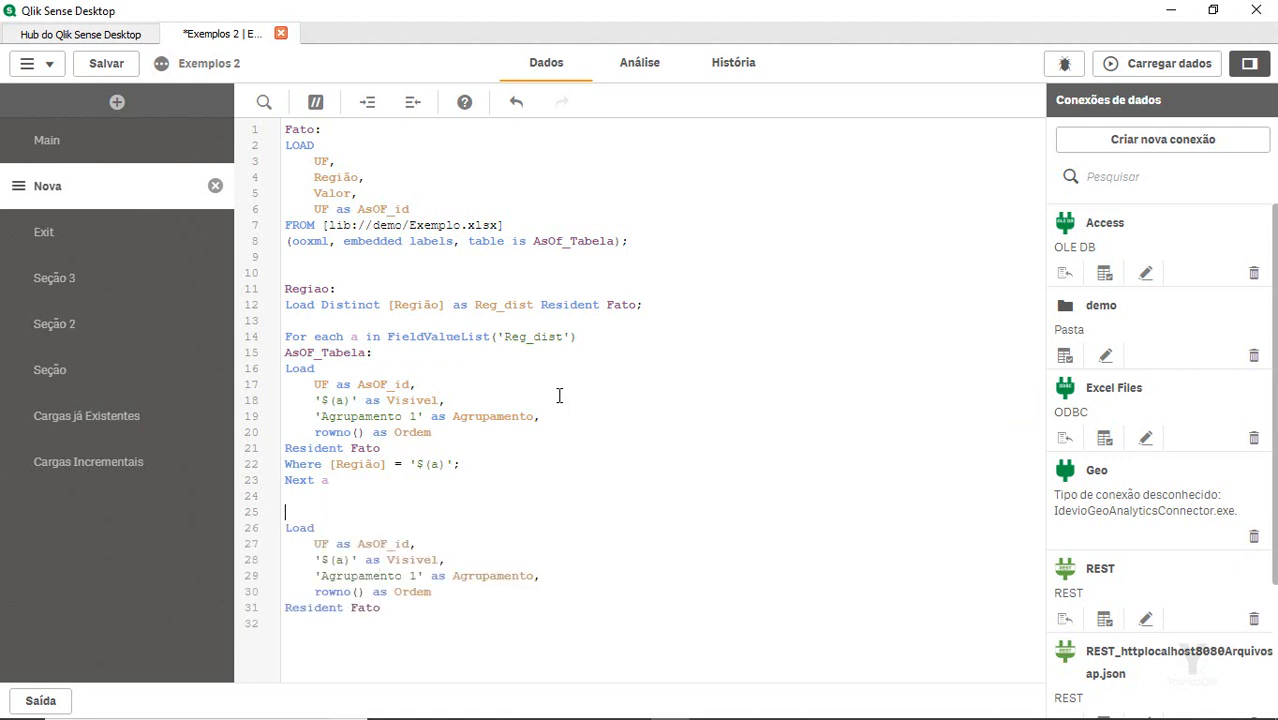
type("con")
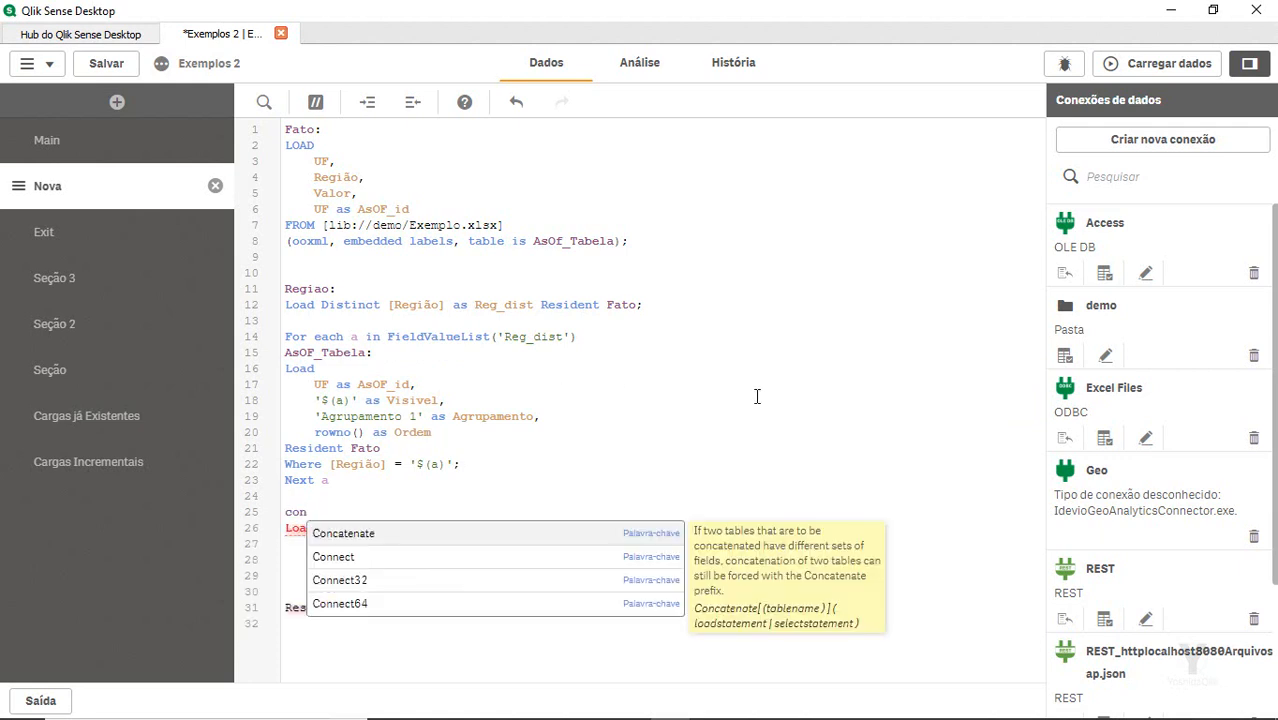
type("catenate(")
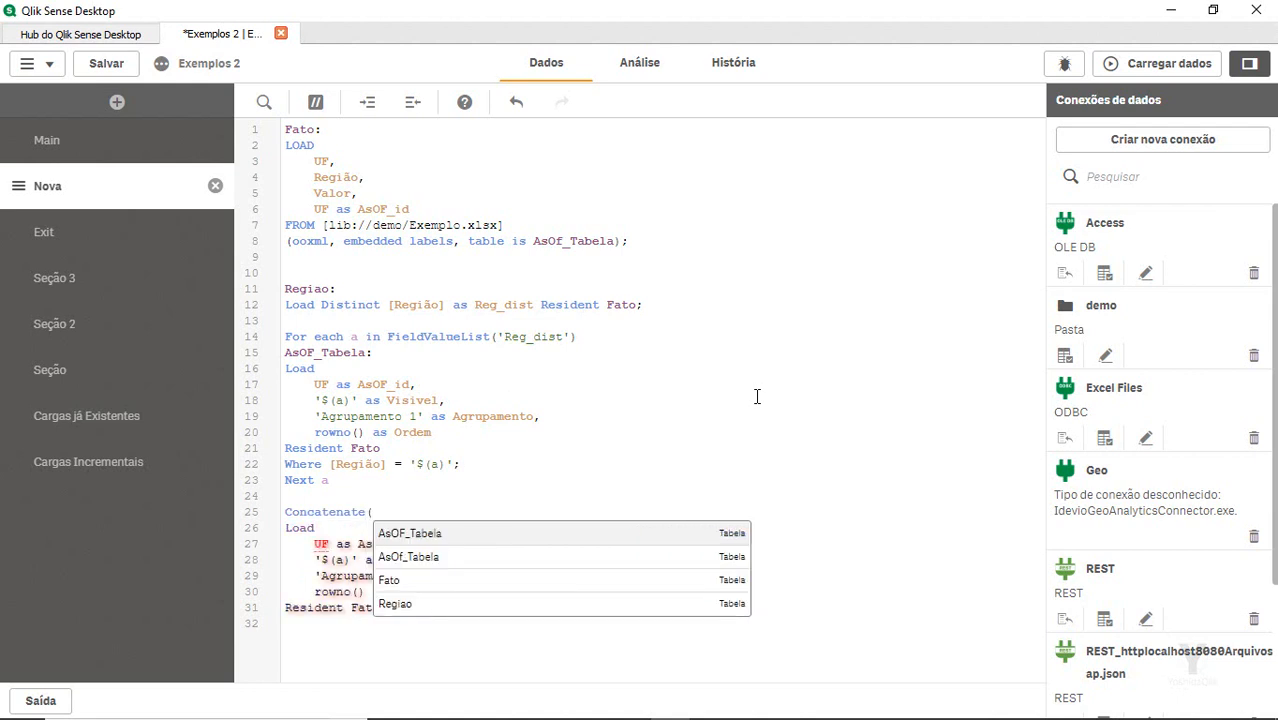
type("AsOF_Tabela")
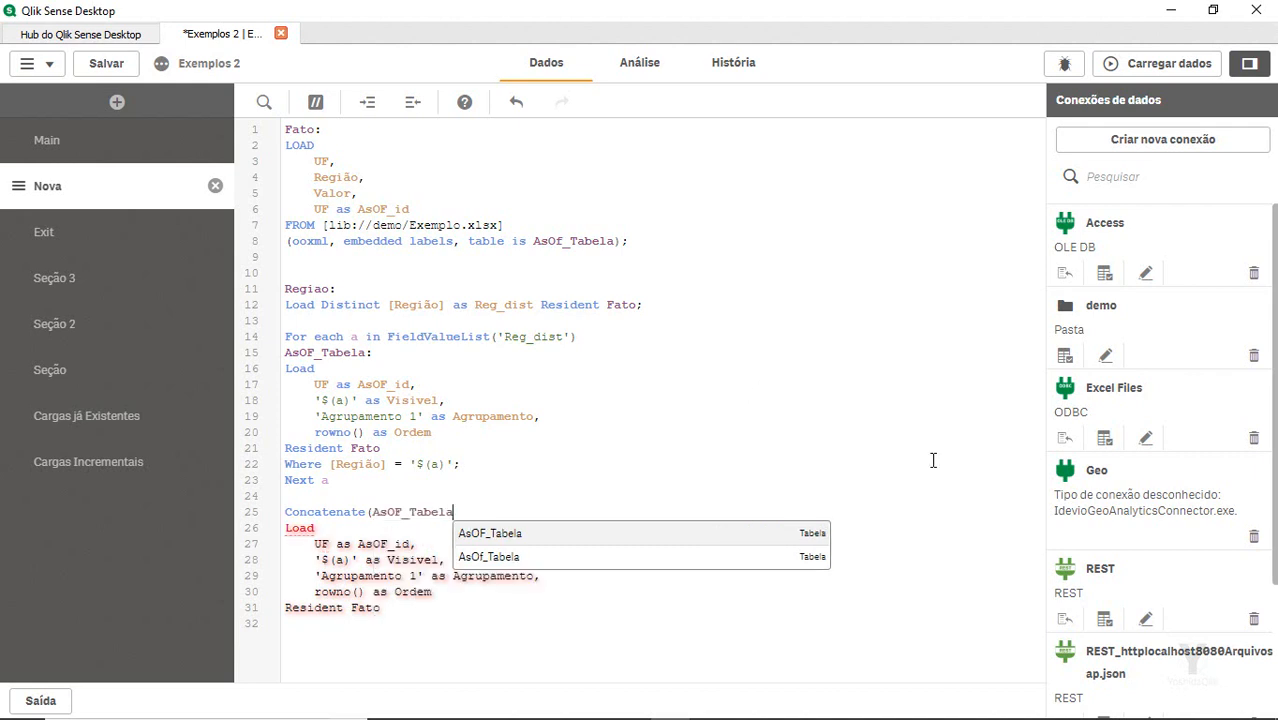
type(")")
In the concatenated Load, replace the Visivel value with 'Brasil' and end the Resident Fato line with a semicolon
left_click(441, 559)
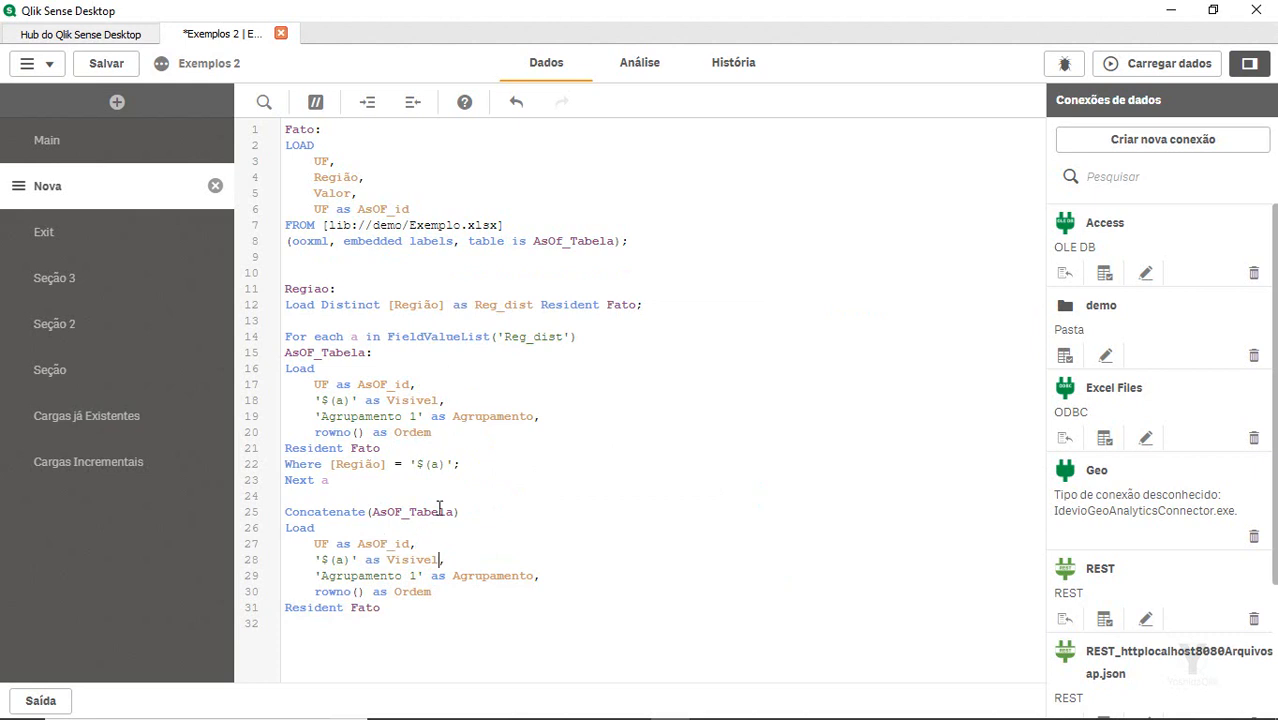
double_click(349, 559)
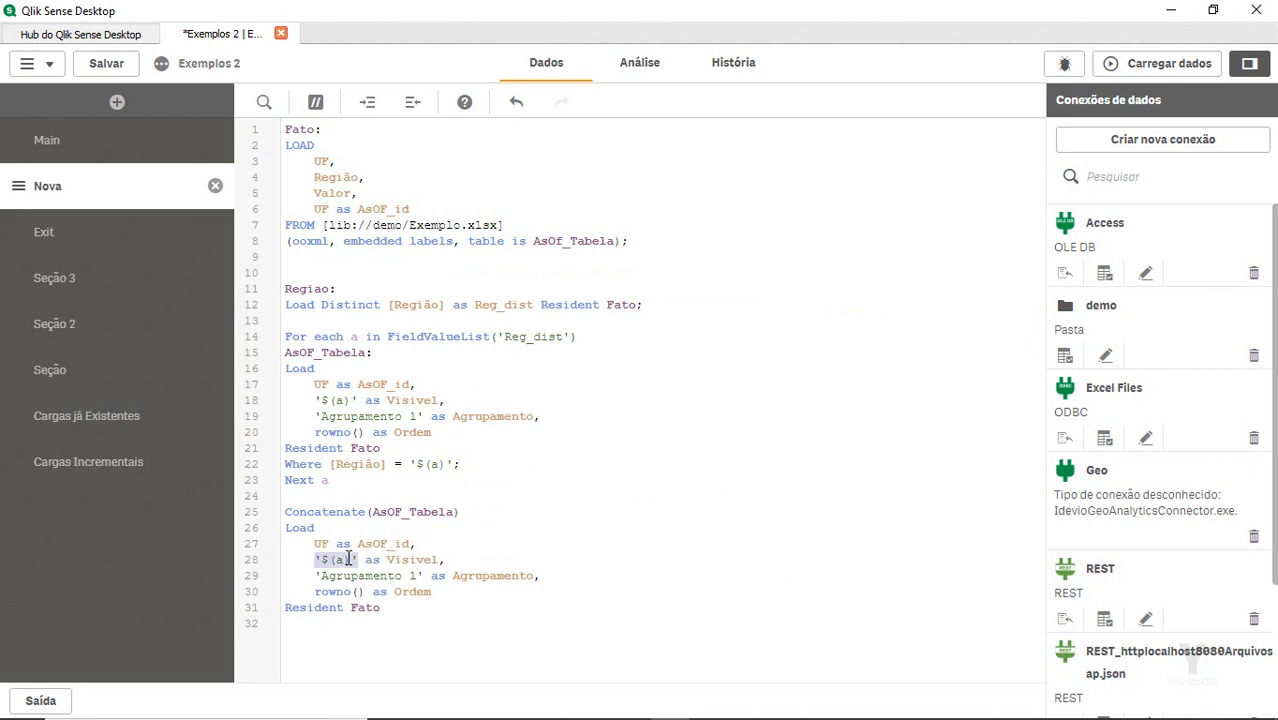
type("'Brasil")
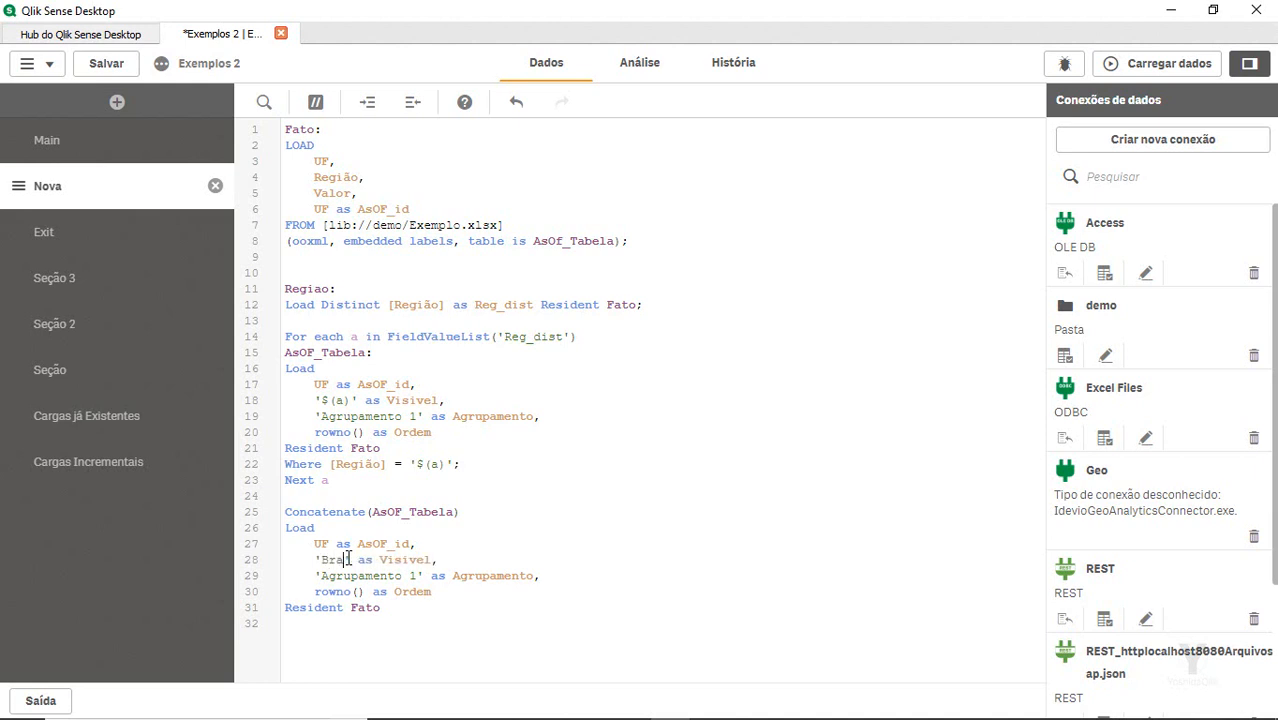
left_click(467, 578)
left_click(401, 607)
type(";")
Save the script, run the data load and dismiss its progress dialog
left_click(558, 483)
key("ctrl+s")
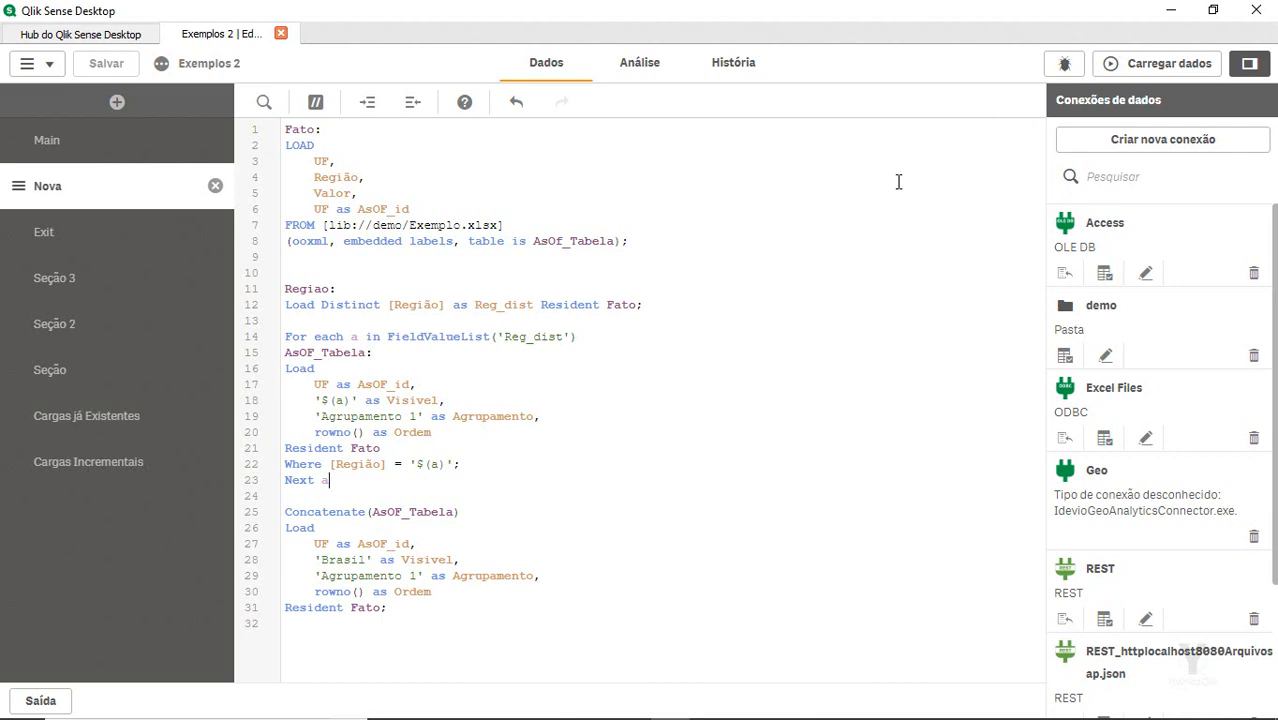
left_click(1130, 66)
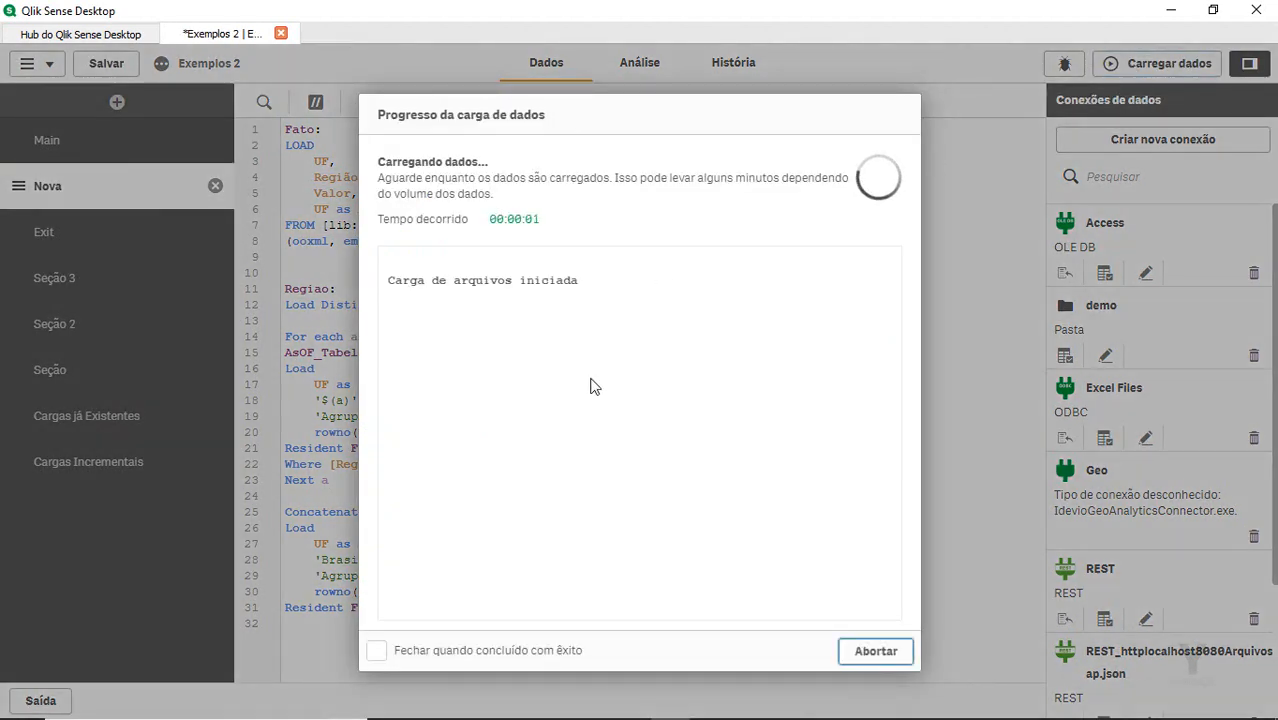
left_click(872, 651)
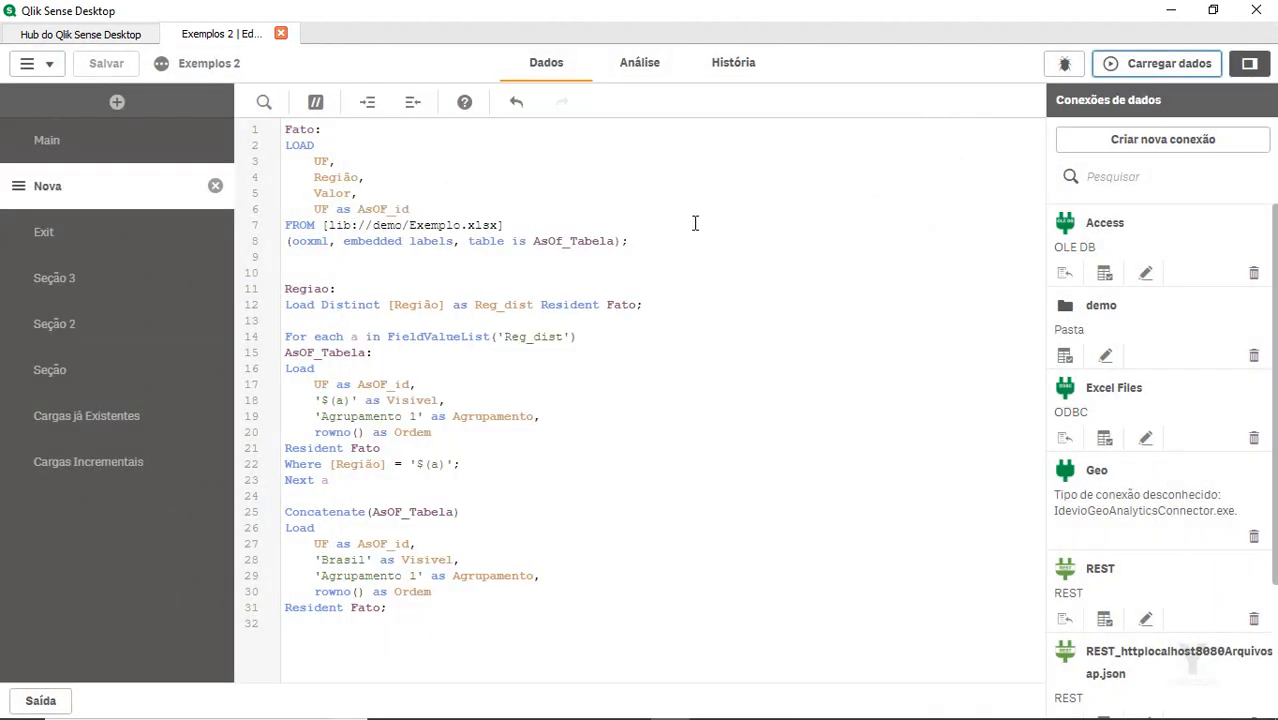
Place a table object (Tabela) on the empty analysis sheet "Minha nova pasta (2)" and enlarge it
left_click(645, 84)
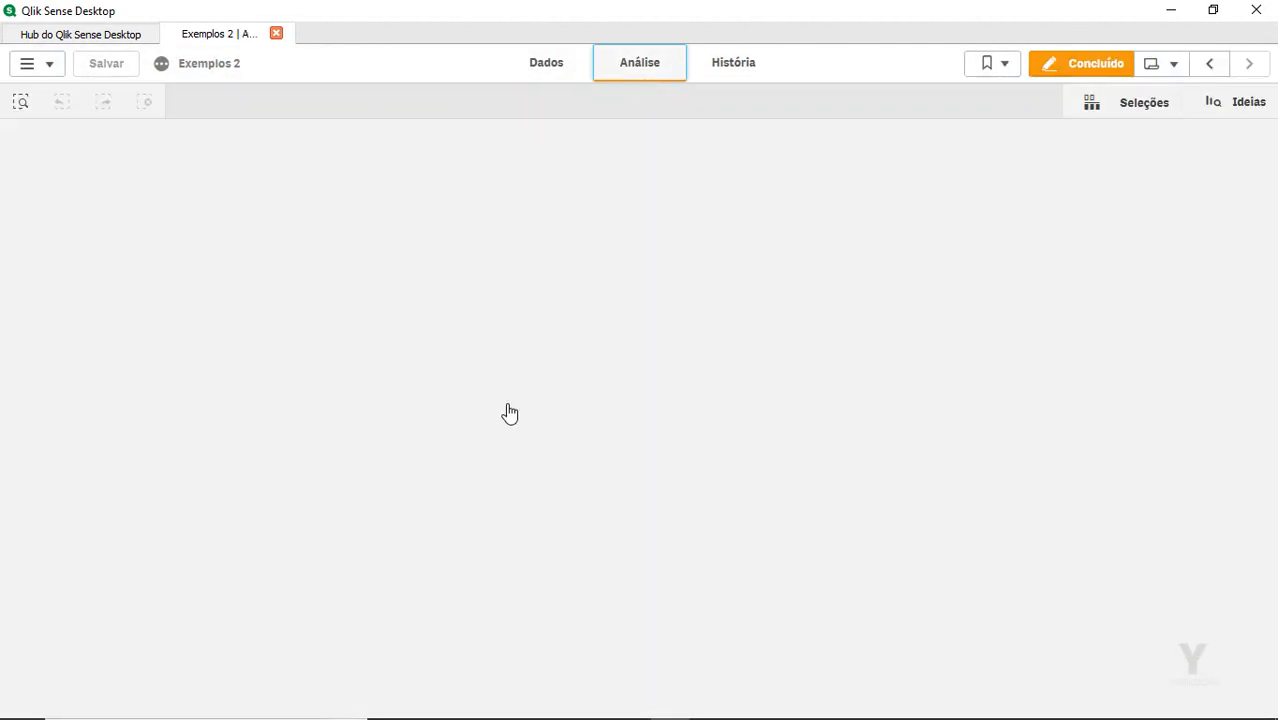
left_click(62, 245)
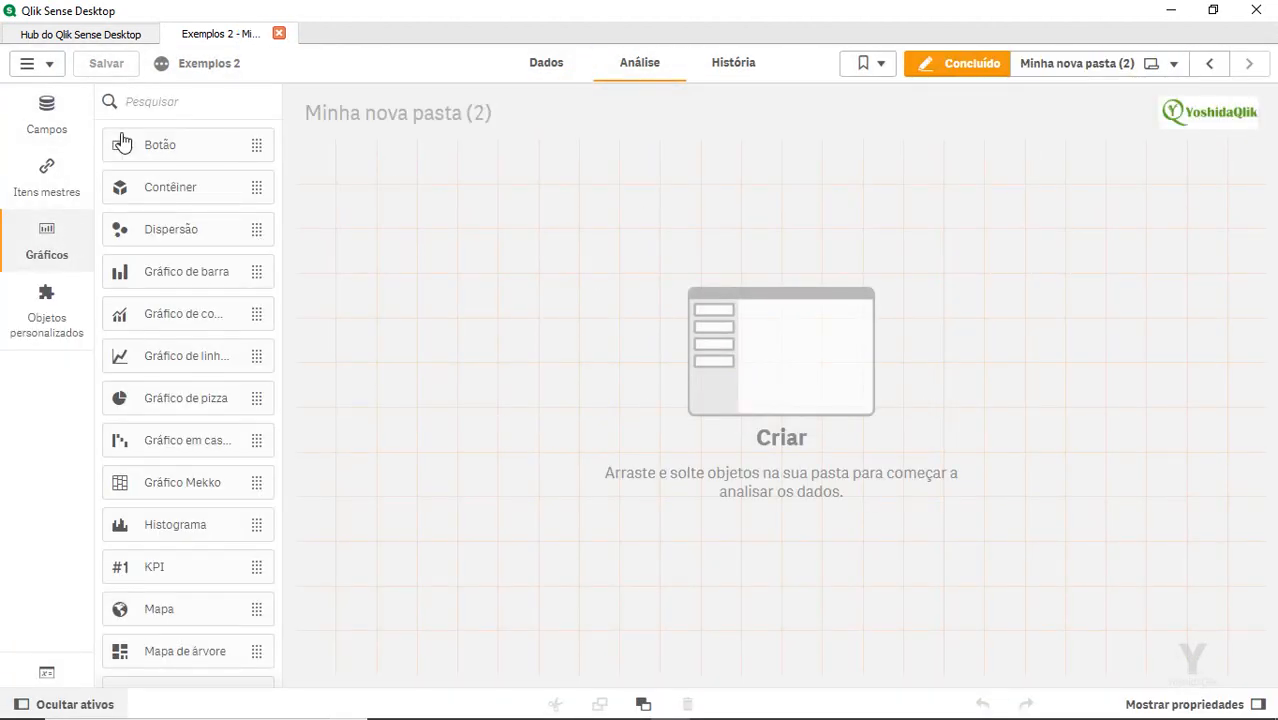
left_click(191, 104)
type("ta")
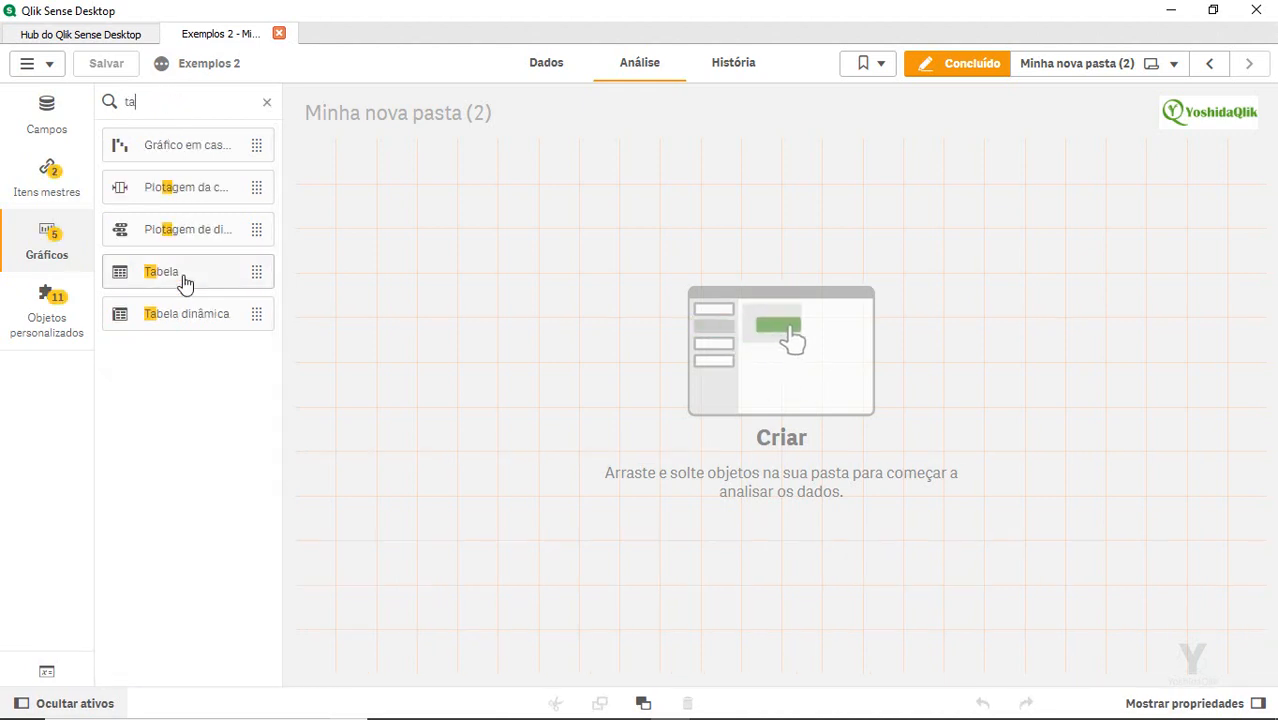
left_click_drag(183, 282, 637, 375)
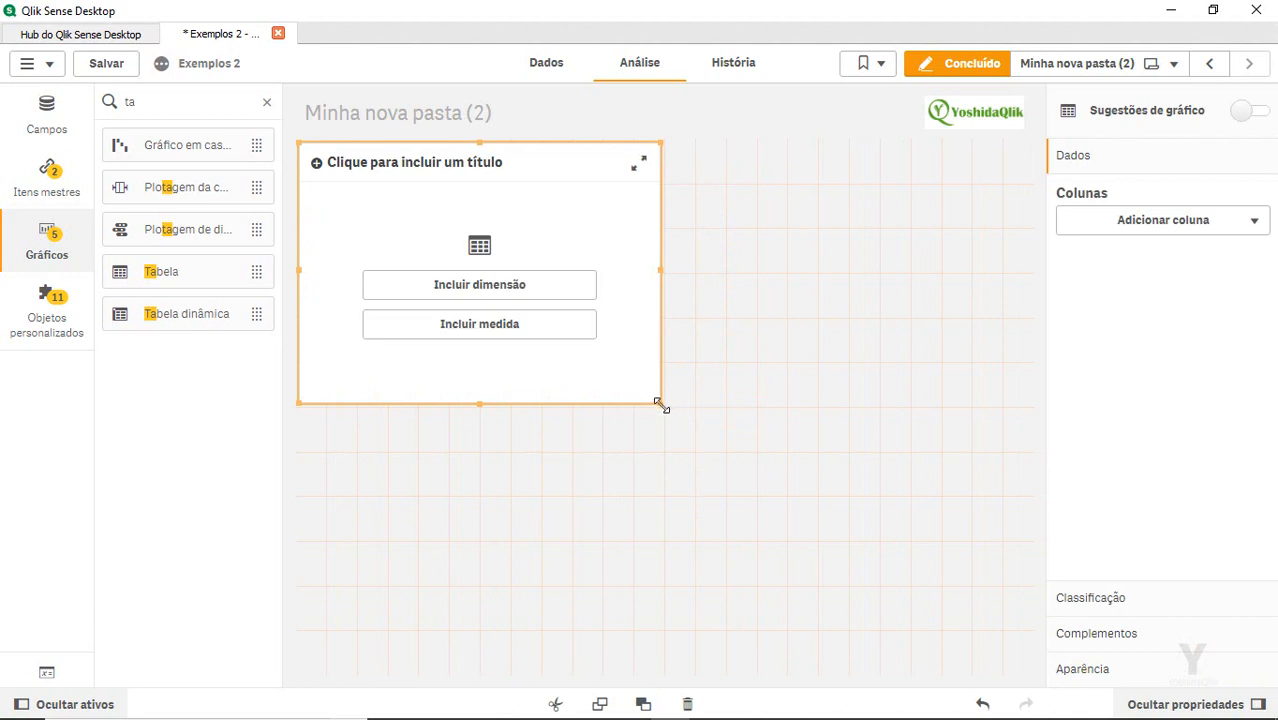
left_click_drag(662, 405, 887, 477)
Add the Visivel field to the table as a dimension
left_click(657, 314)
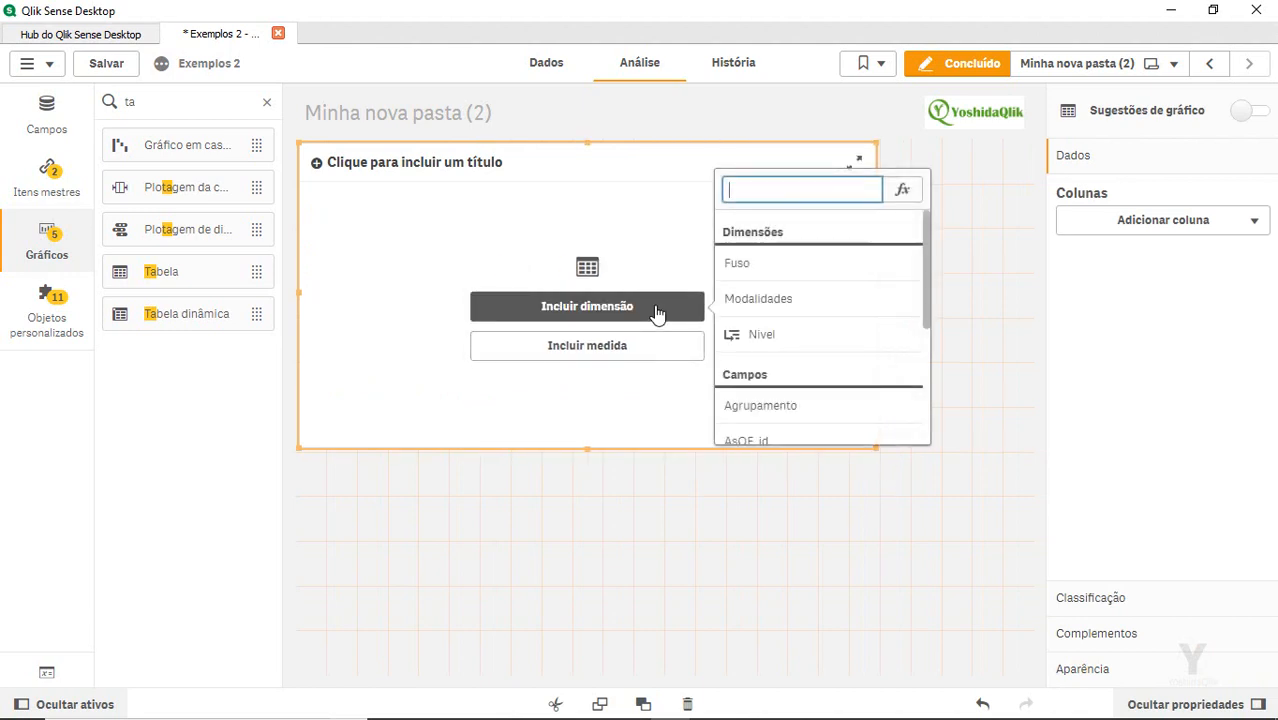
type("vi")
left_click(760, 259)
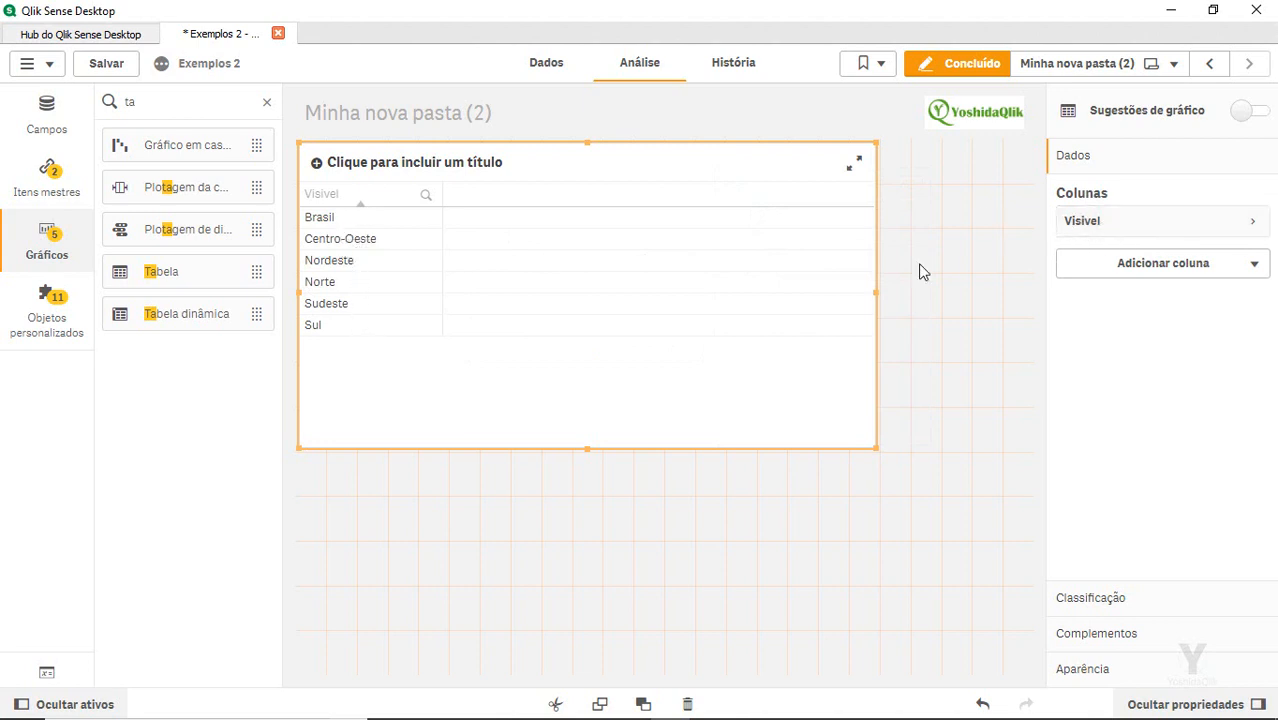
Customize the sorting of the Visivel column to sort by the expression max(Ordem)
left_click(1162, 597)
left_click(1126, 241)
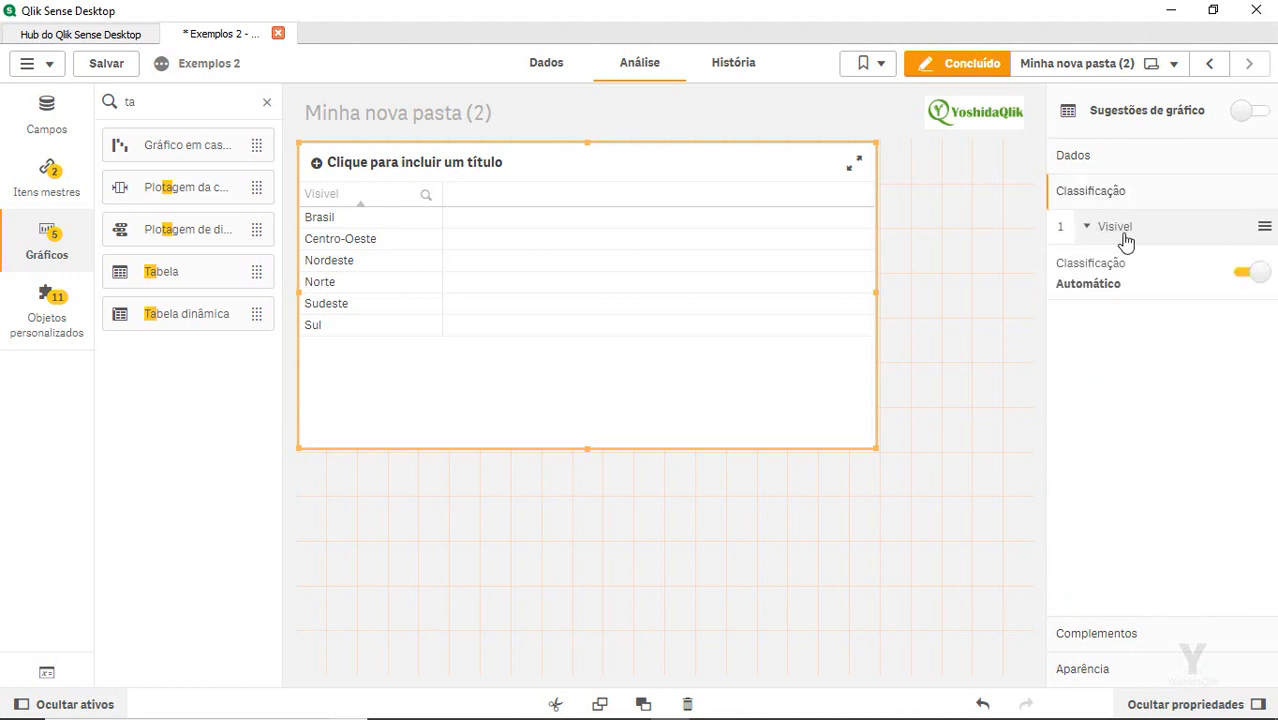
left_click(1250, 273)
left_click(1120, 326)
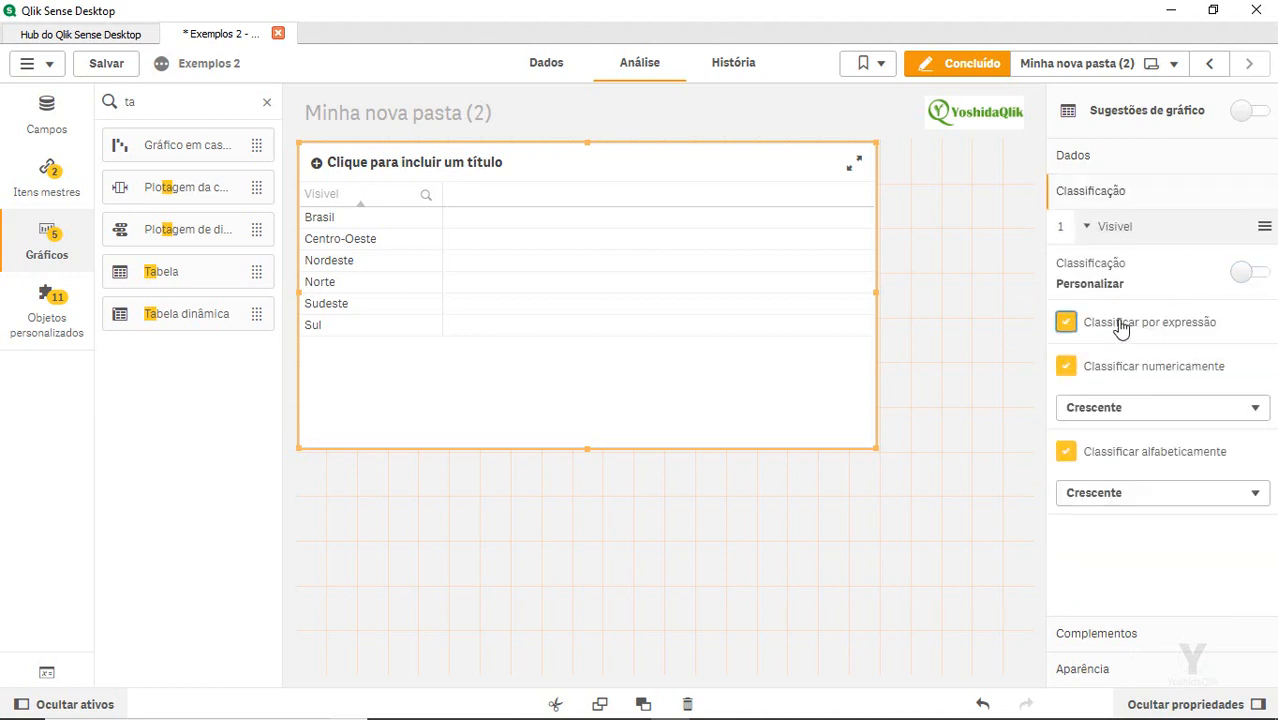
left_click(1245, 426)
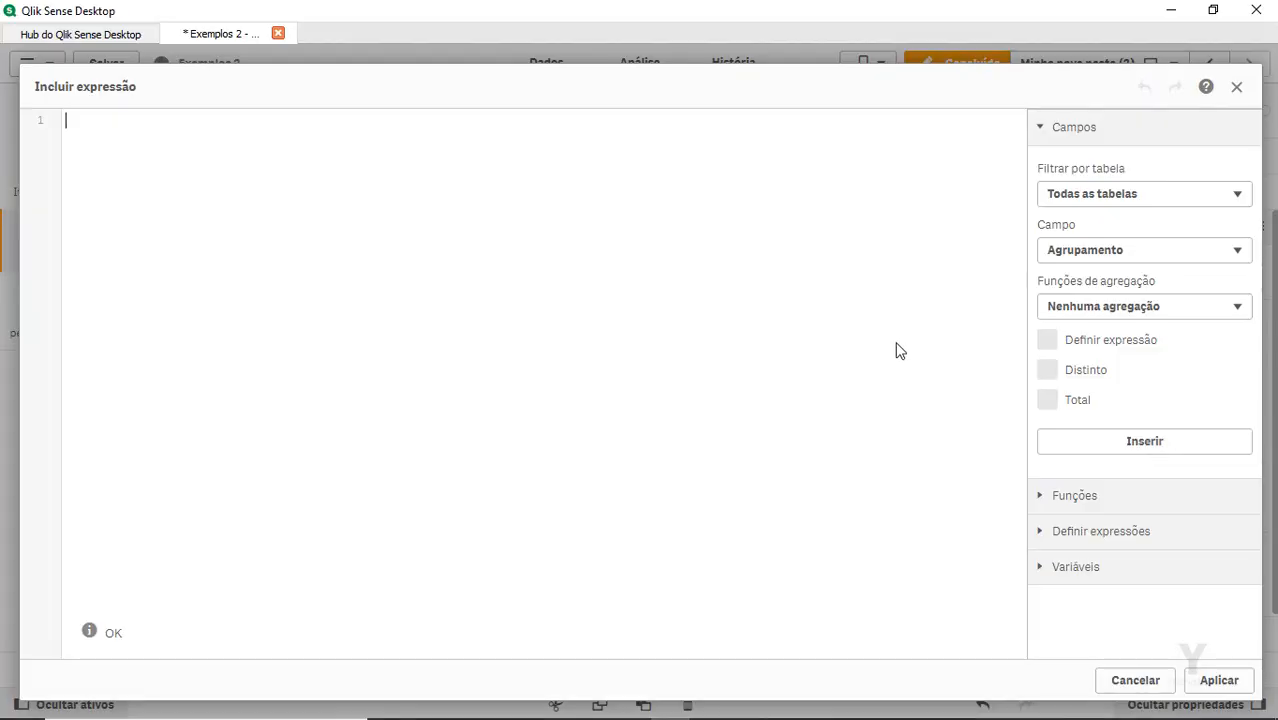
type("max(Or")
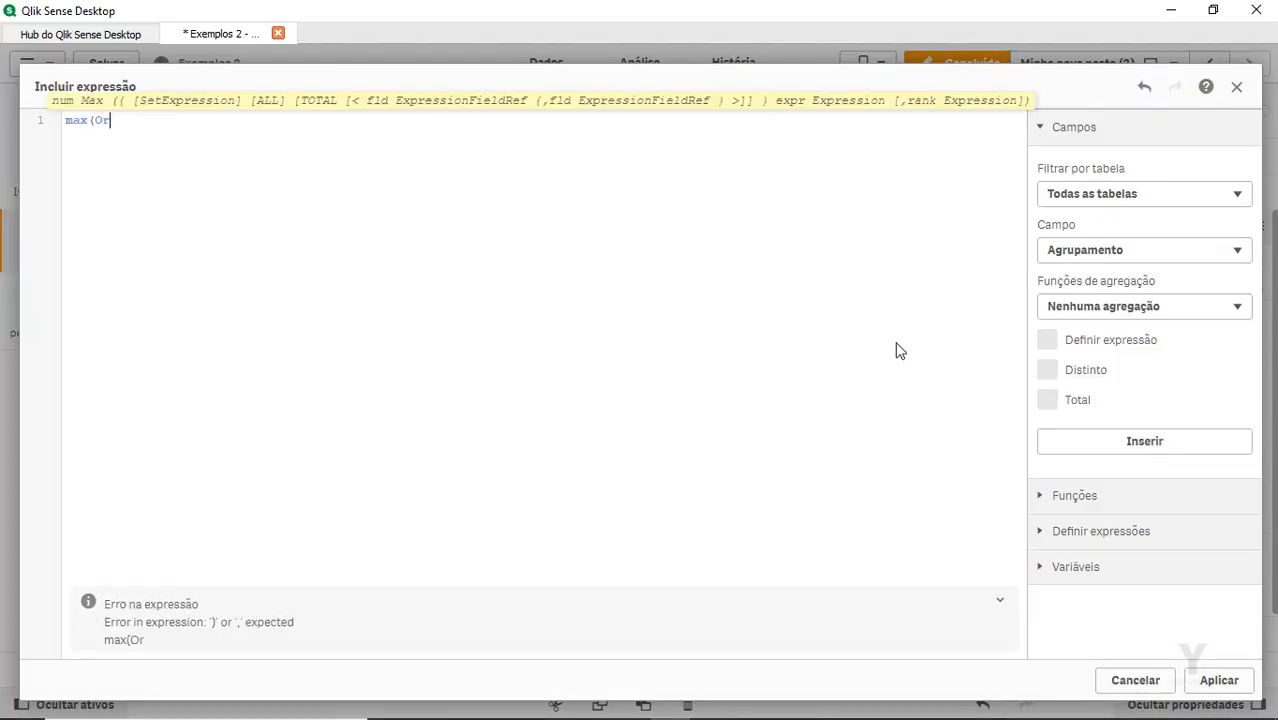
type("dem)")
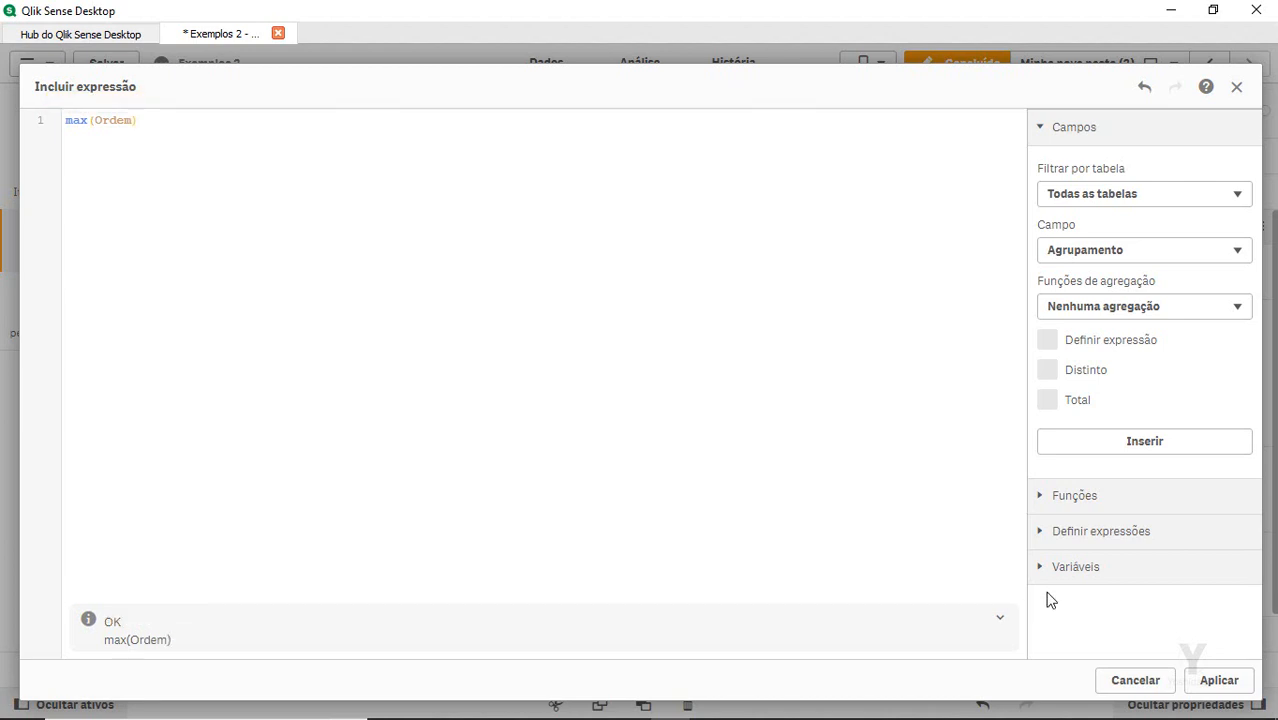
left_click(1218, 682)
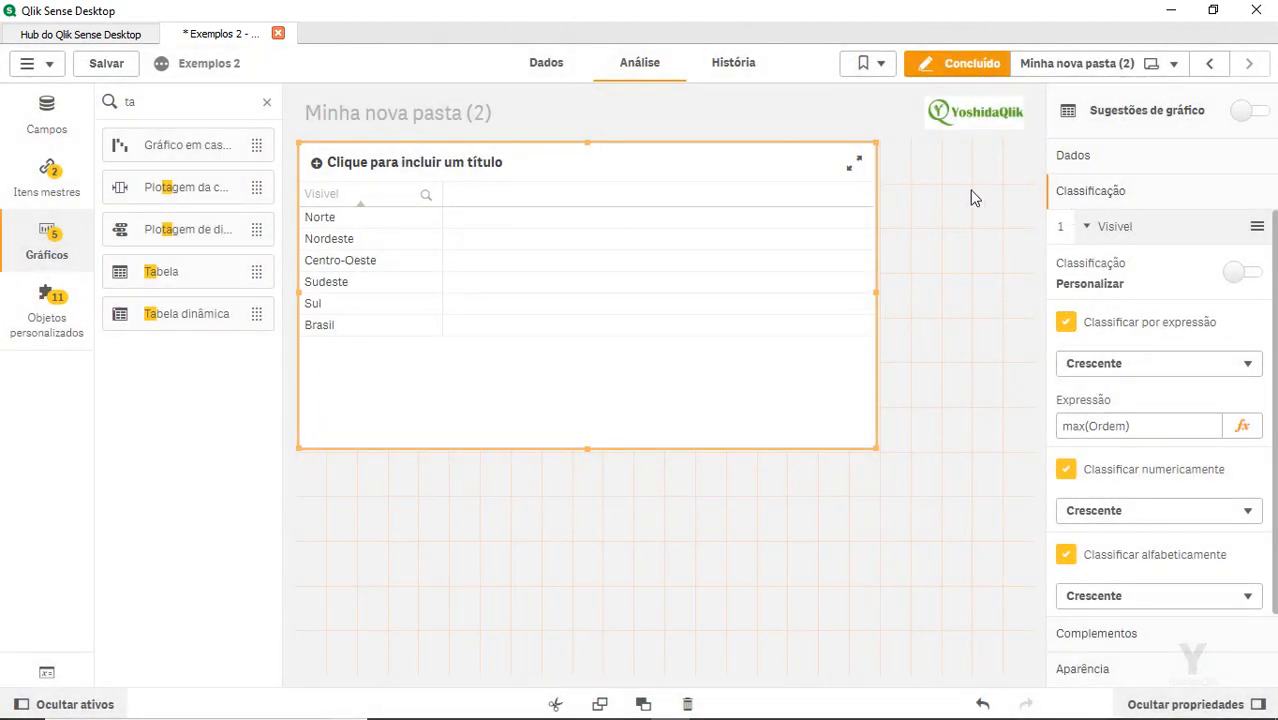
left_click(1100, 230)
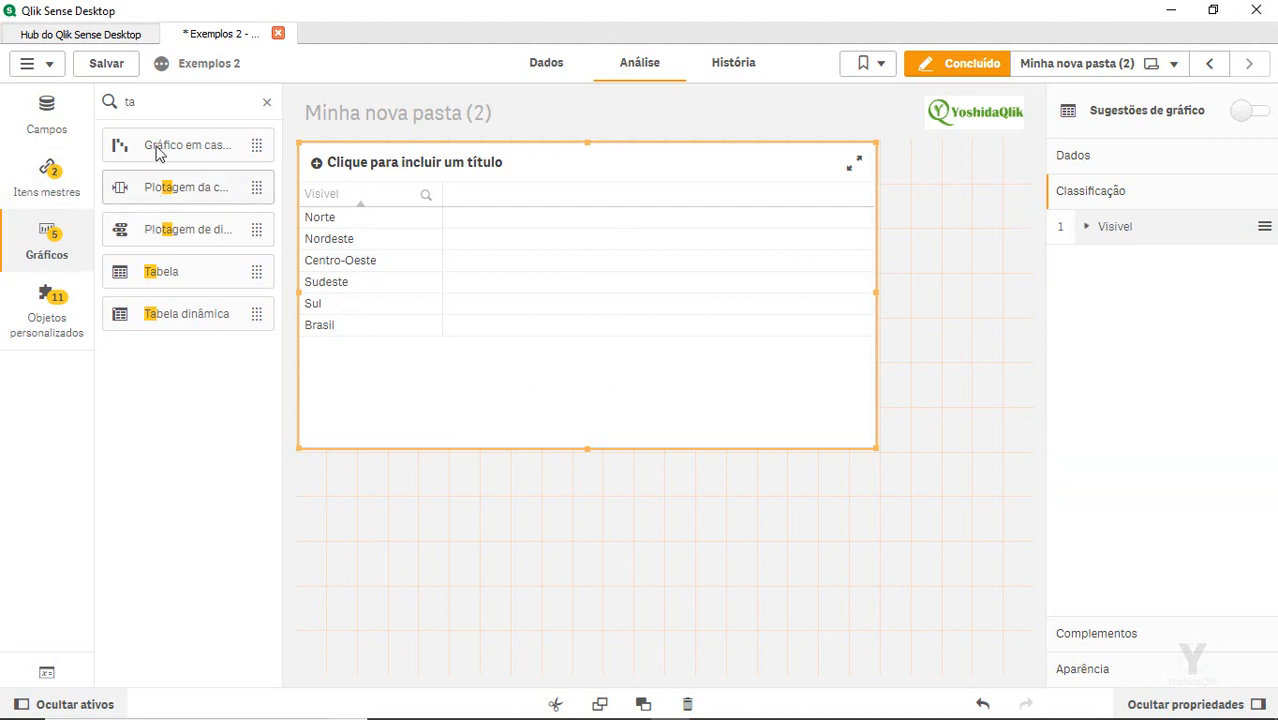
Add the Valor field to the table as the measure Sum(Valor)
left_click(45, 110)
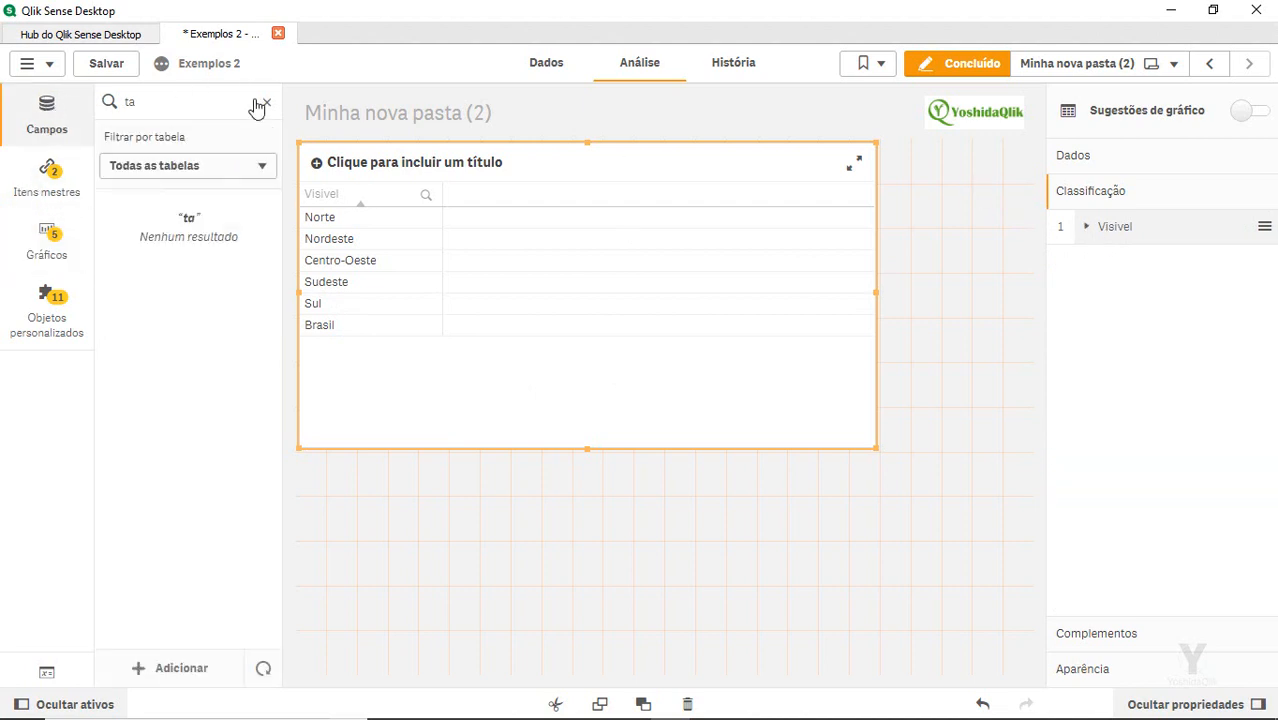
left_click(259, 104)
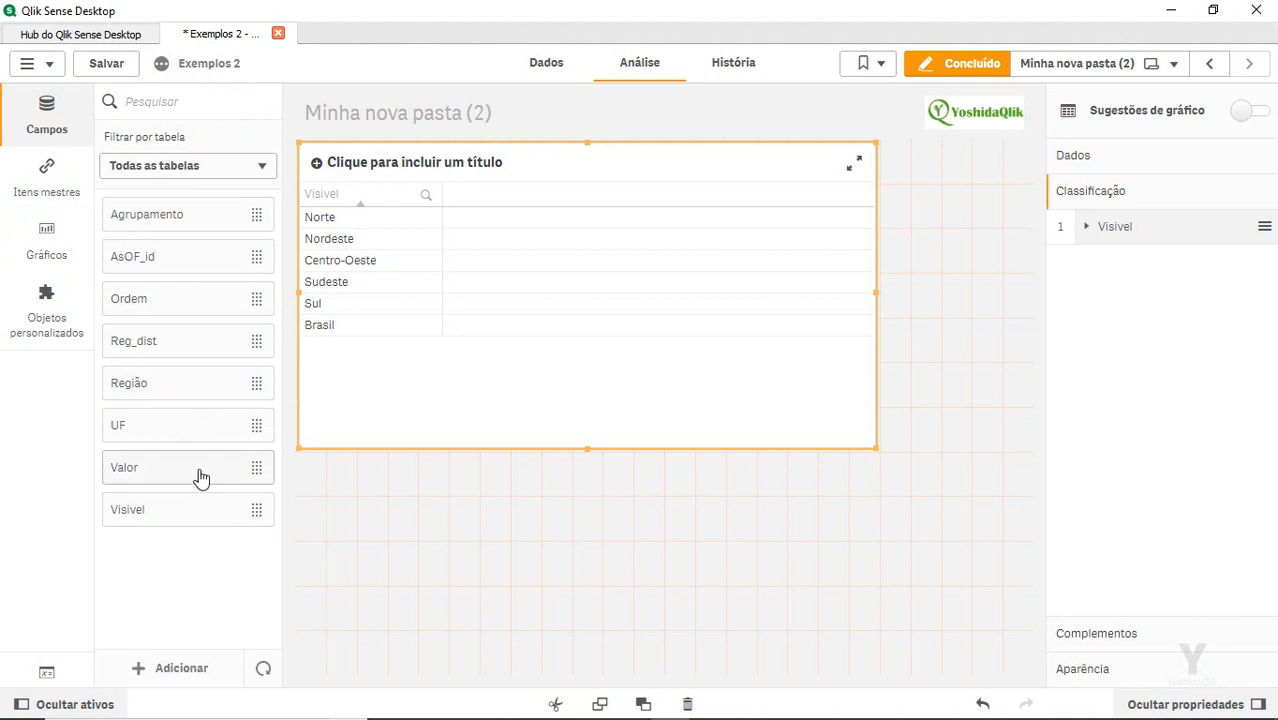
left_click_drag(200, 470, 607, 309)
left_click(613, 315)
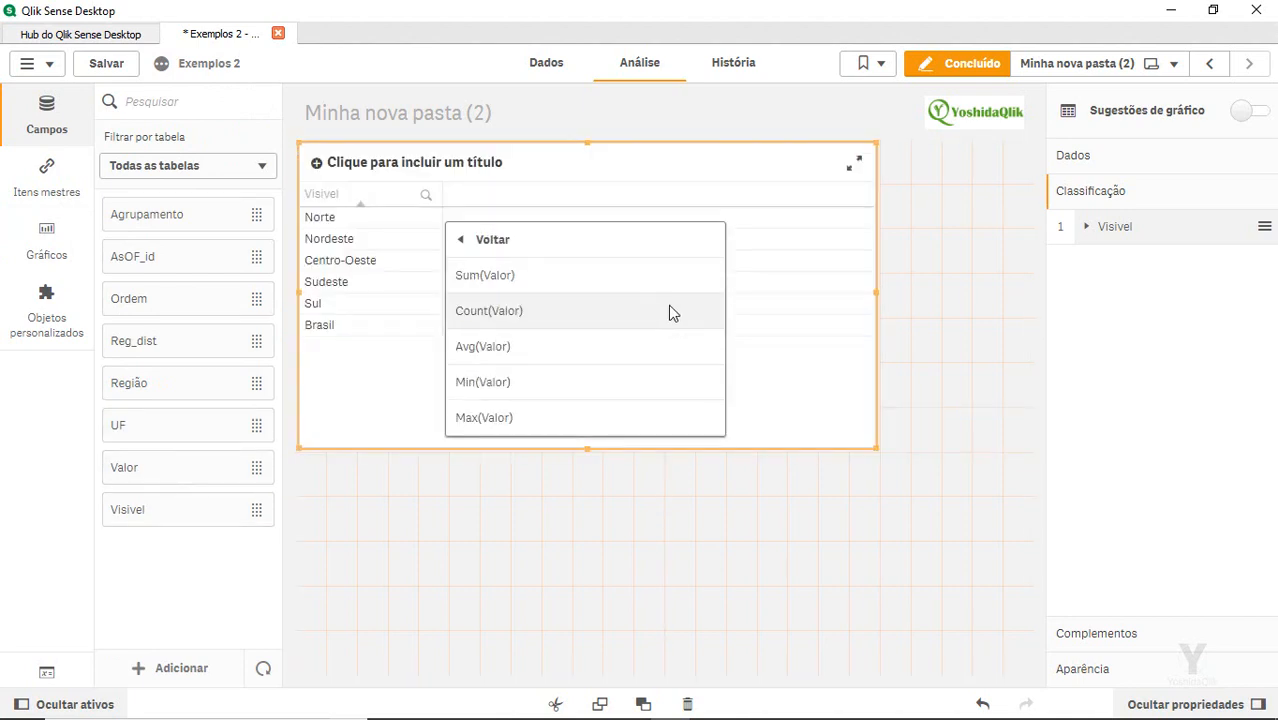
left_click(680, 281)
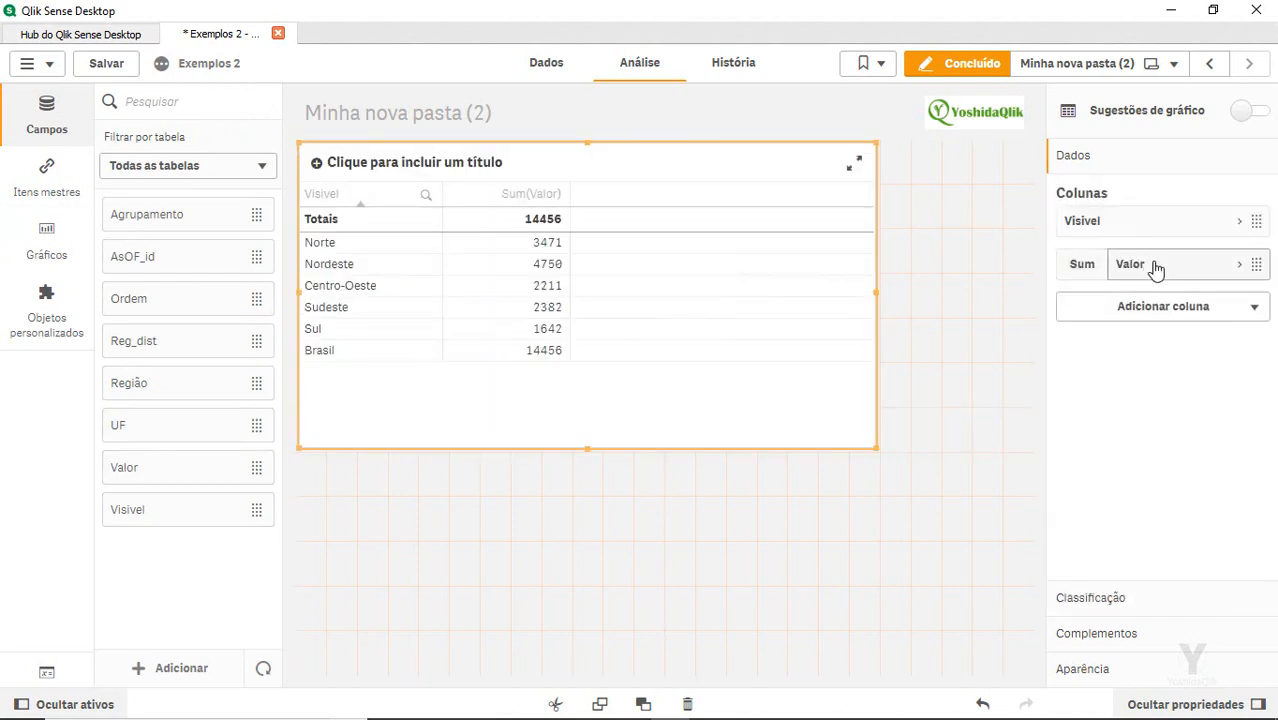
Set the Sum(Valor) column's number format to Número with the simple pattern 1.000
left_click(1155, 268)
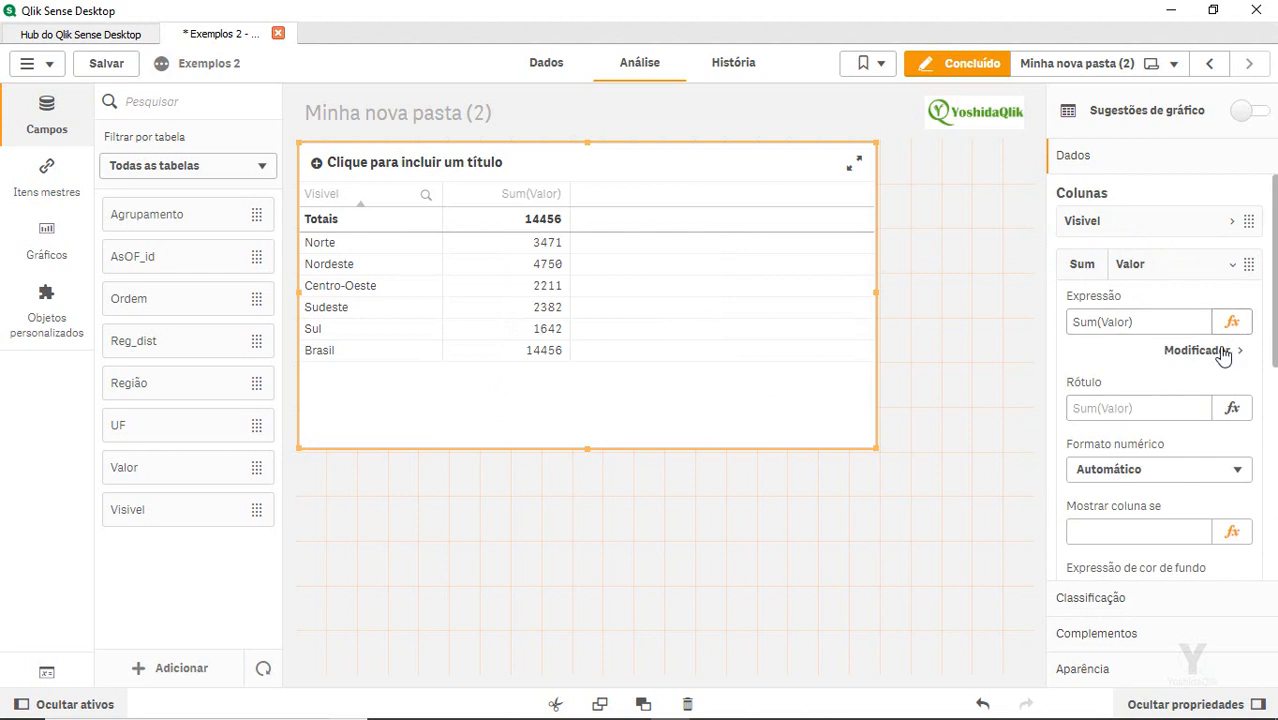
left_click(1148, 486)
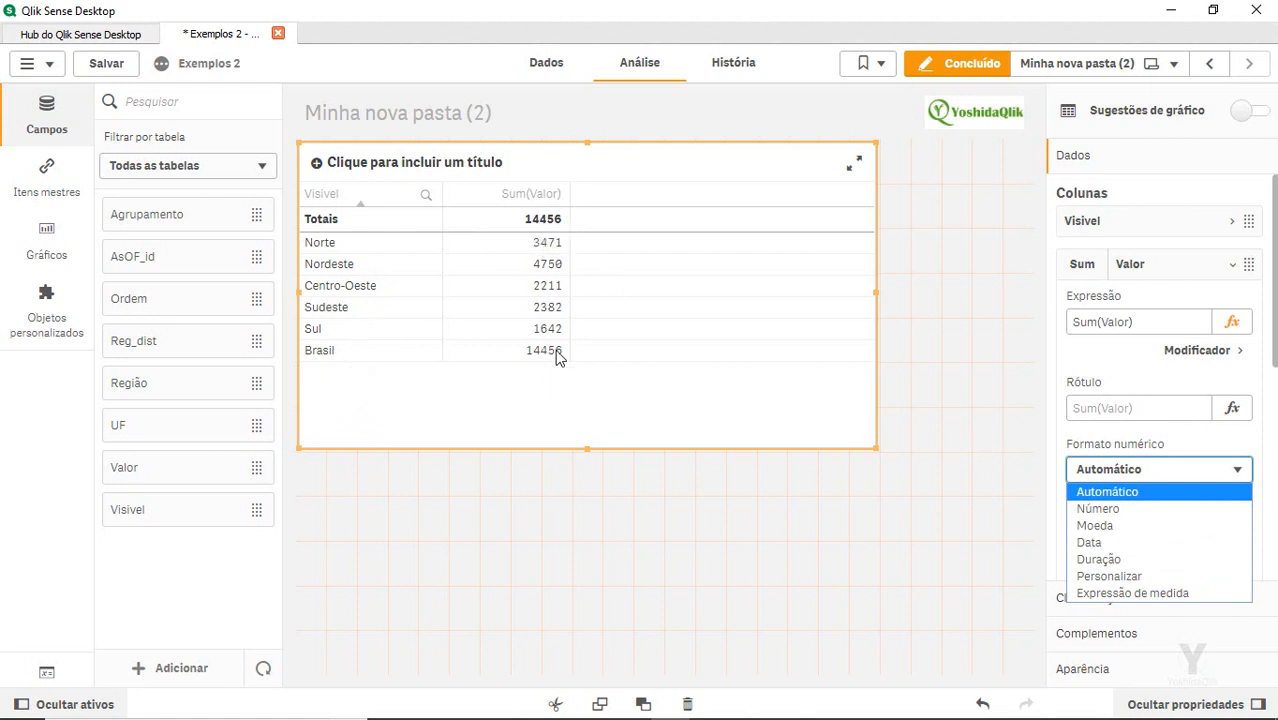
left_click(1116, 509)
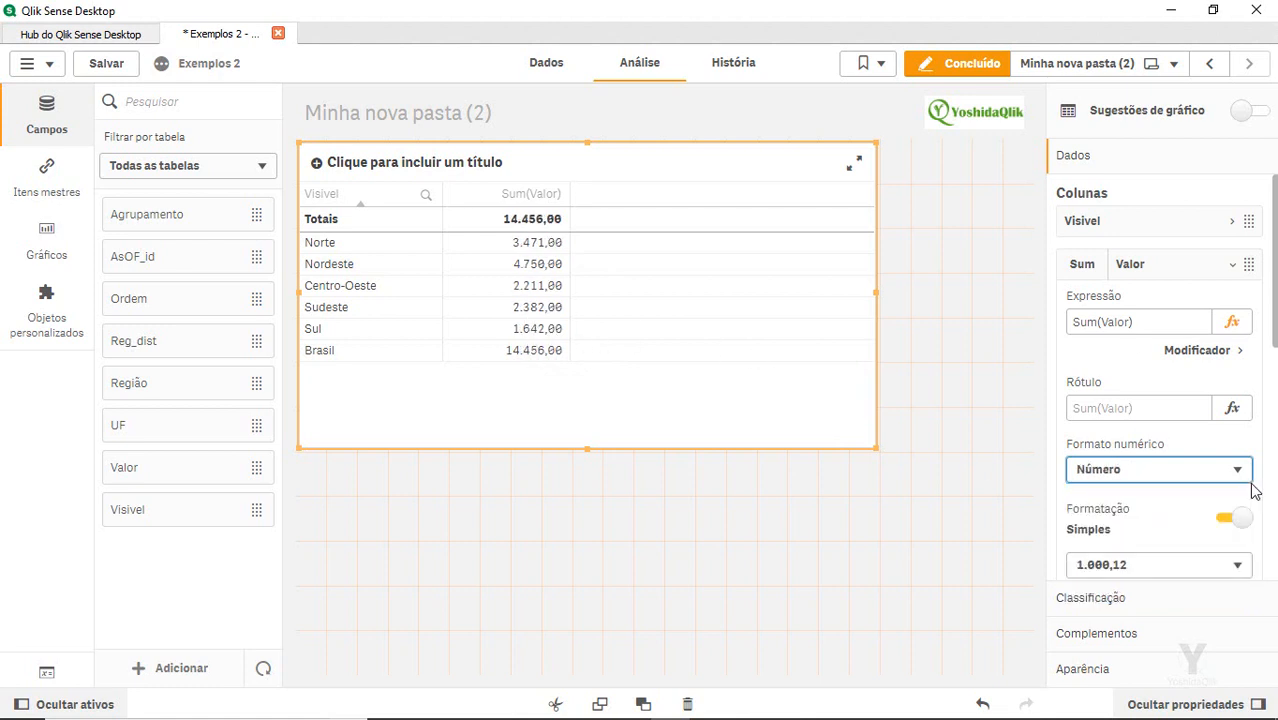
left_click(1143, 566)
left_click(1128, 586)
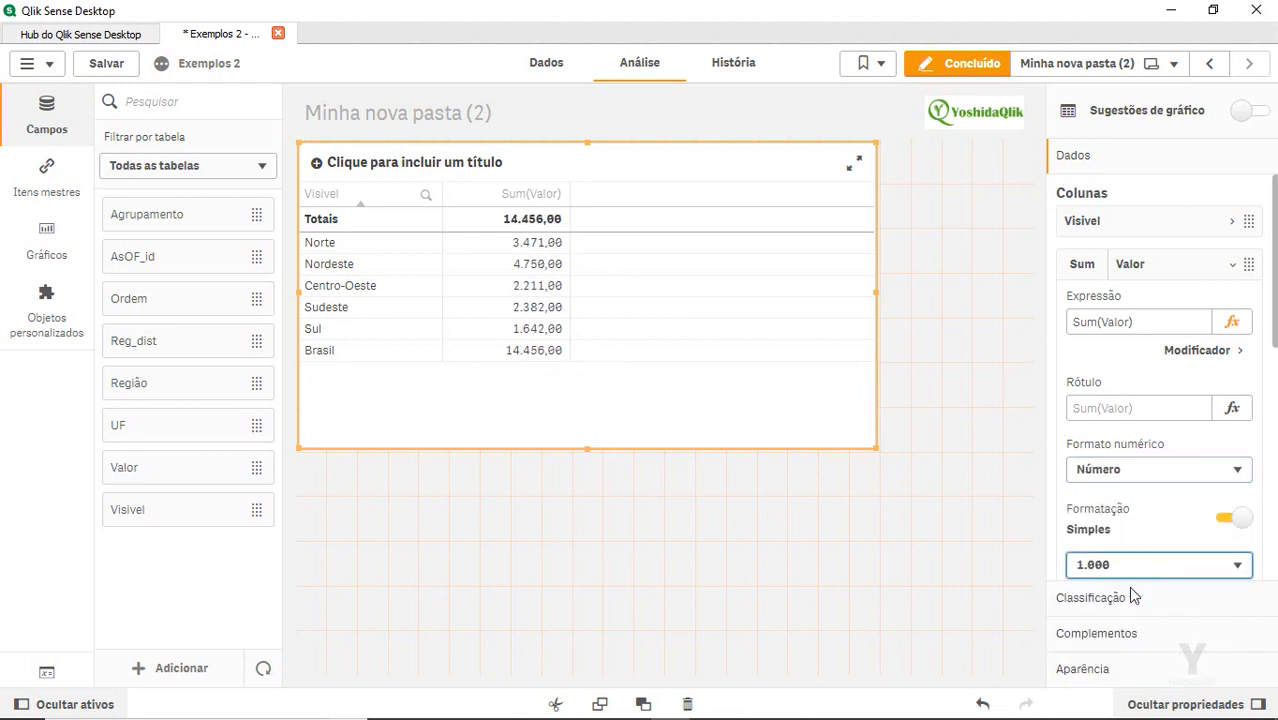
Turn off the table's automatic totals so no totals row is displayed, and finish editing the sheet
left_click(1106, 670)
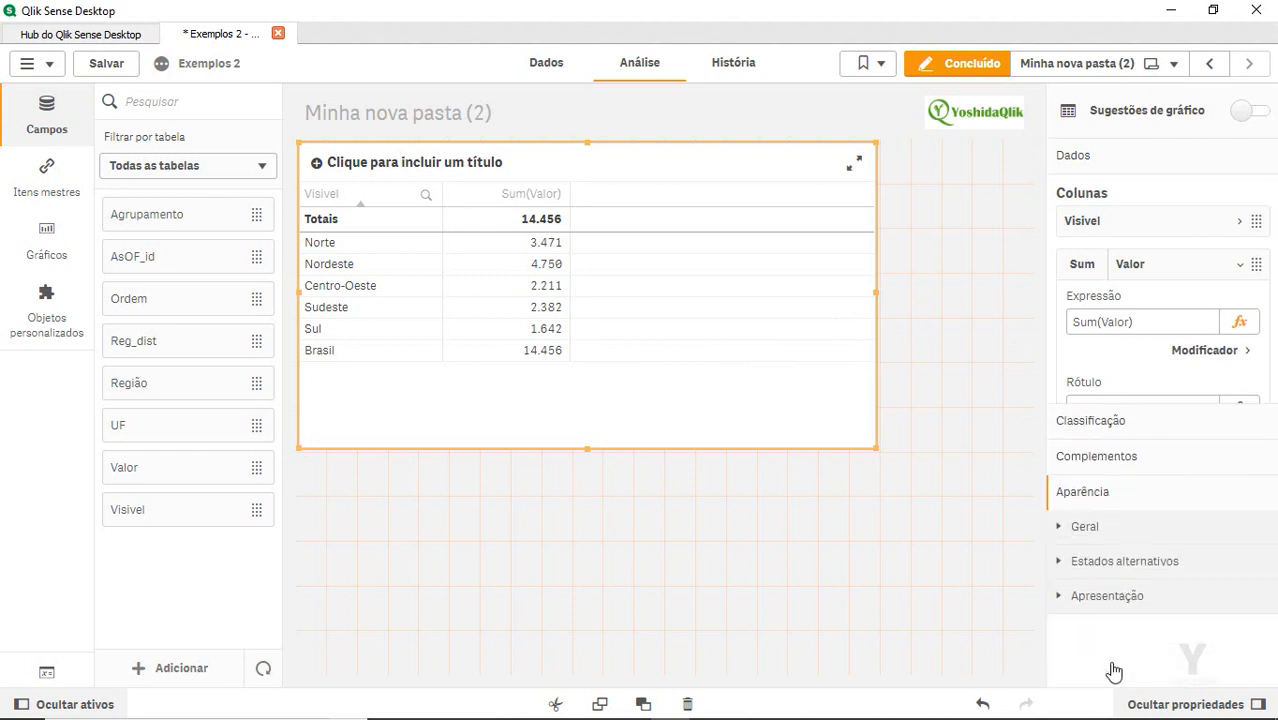
left_click(1122, 376)
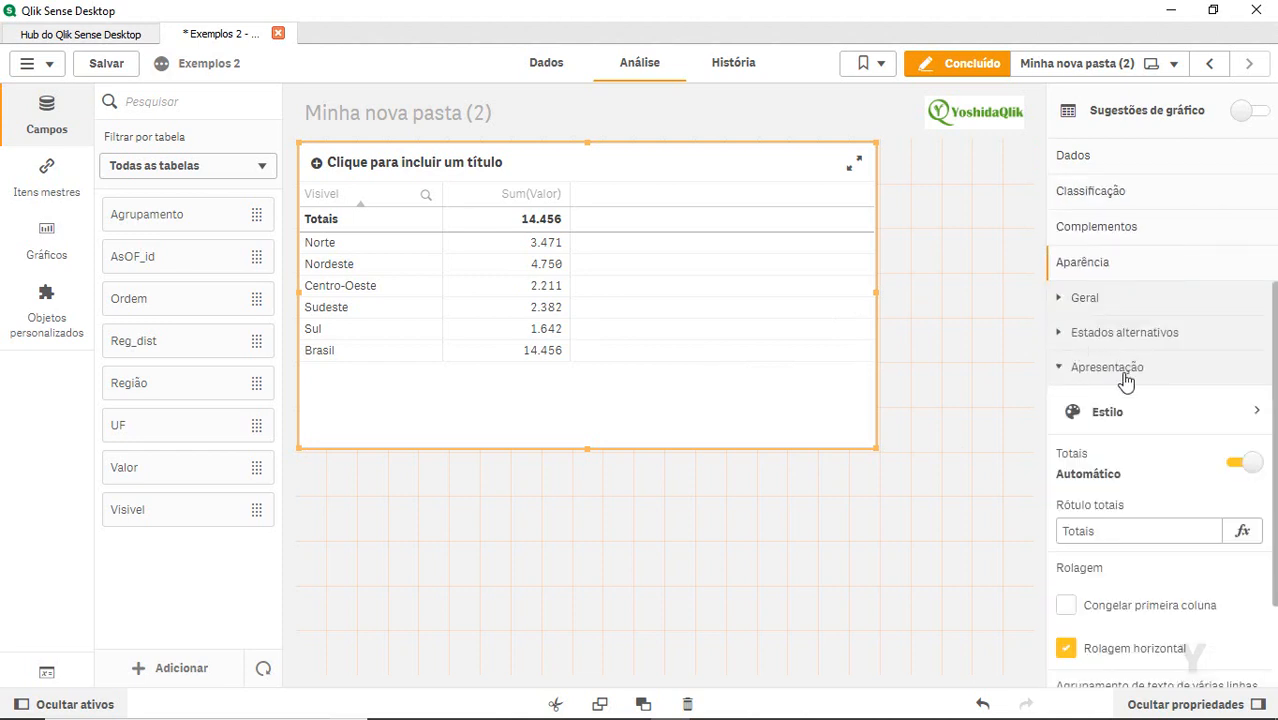
left_click(1234, 463)
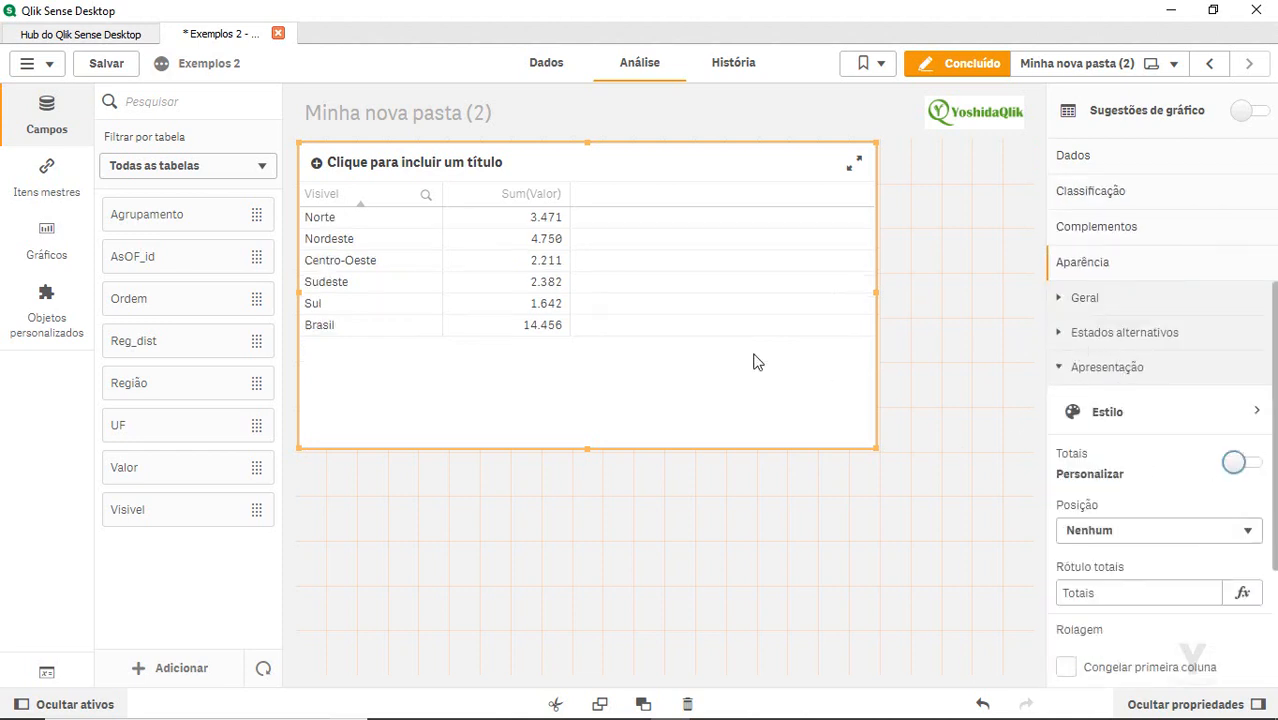
left_click(964, 68)
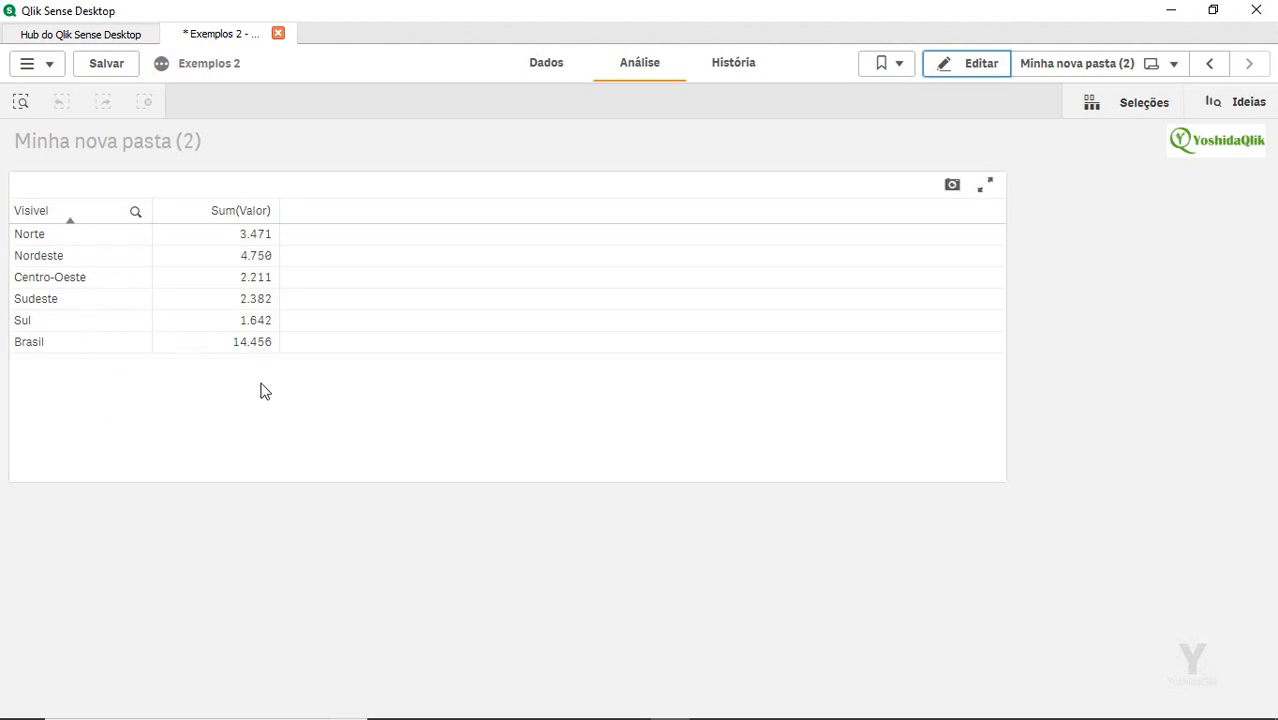
Open the data model viewer and move the Fato table up, closer to the height of AsOF_Tabela
left_click(549, 68)
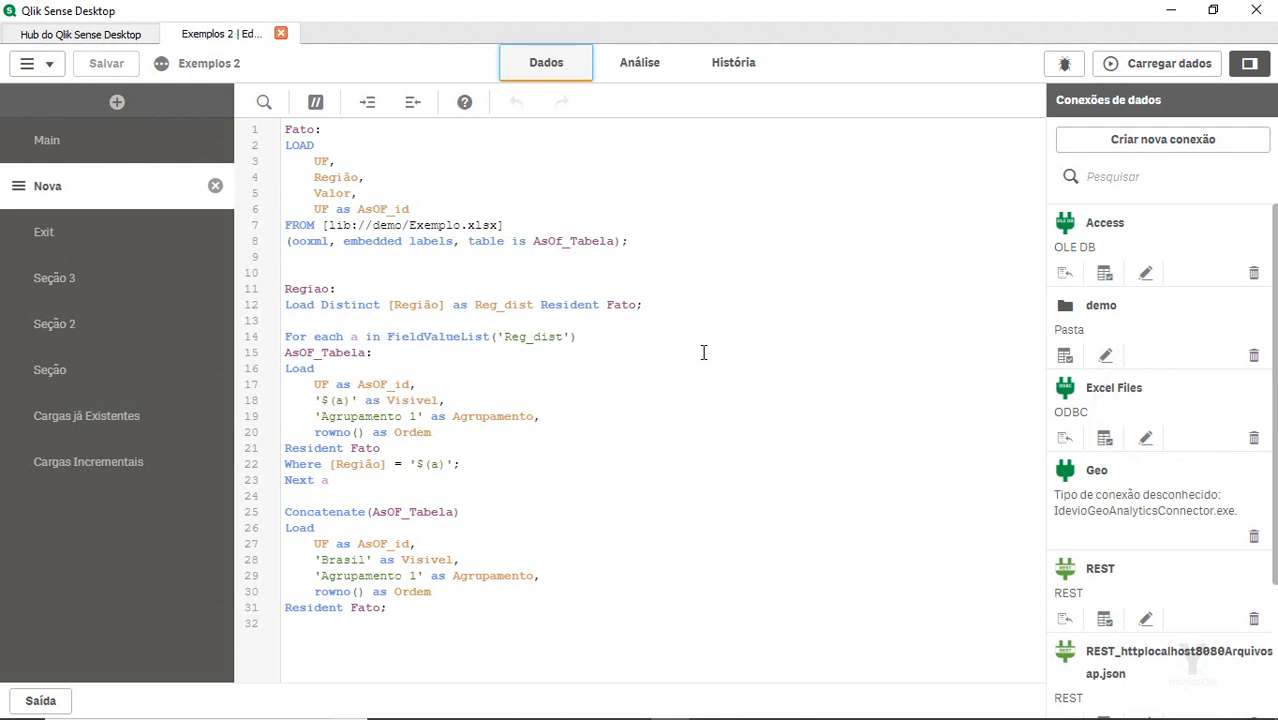
left_click(30, 63)
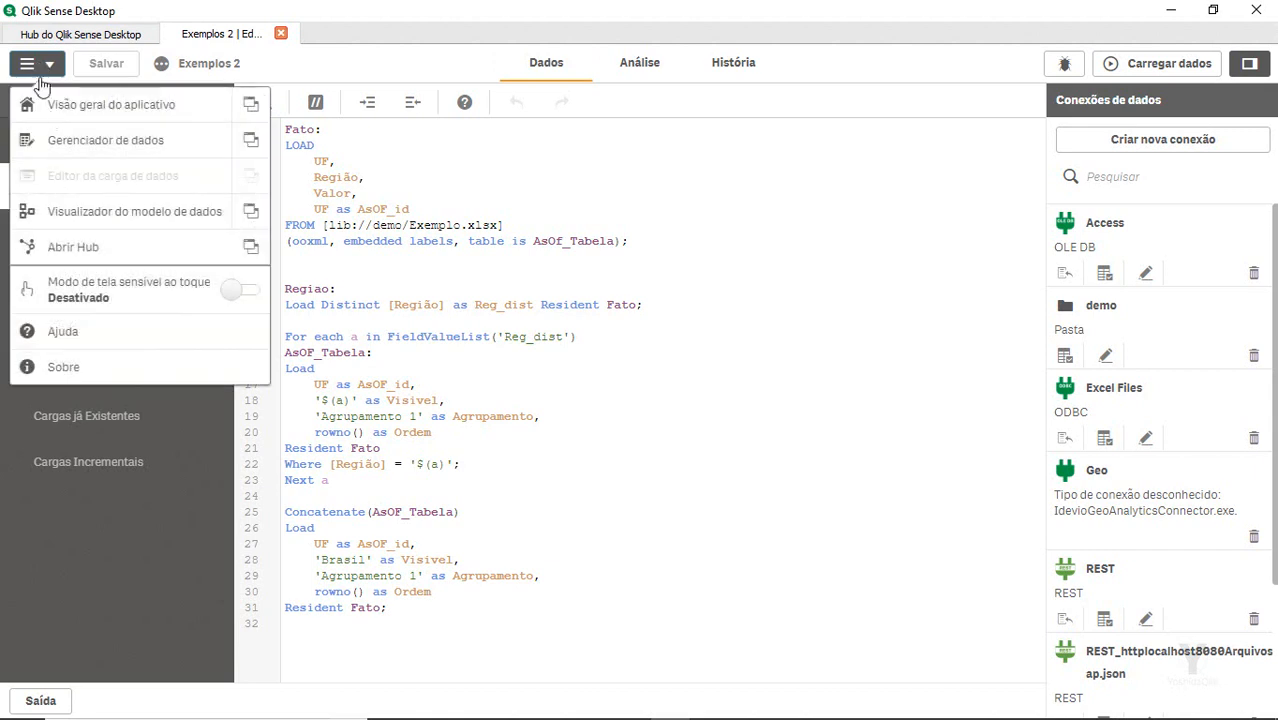
left_click(116, 216)
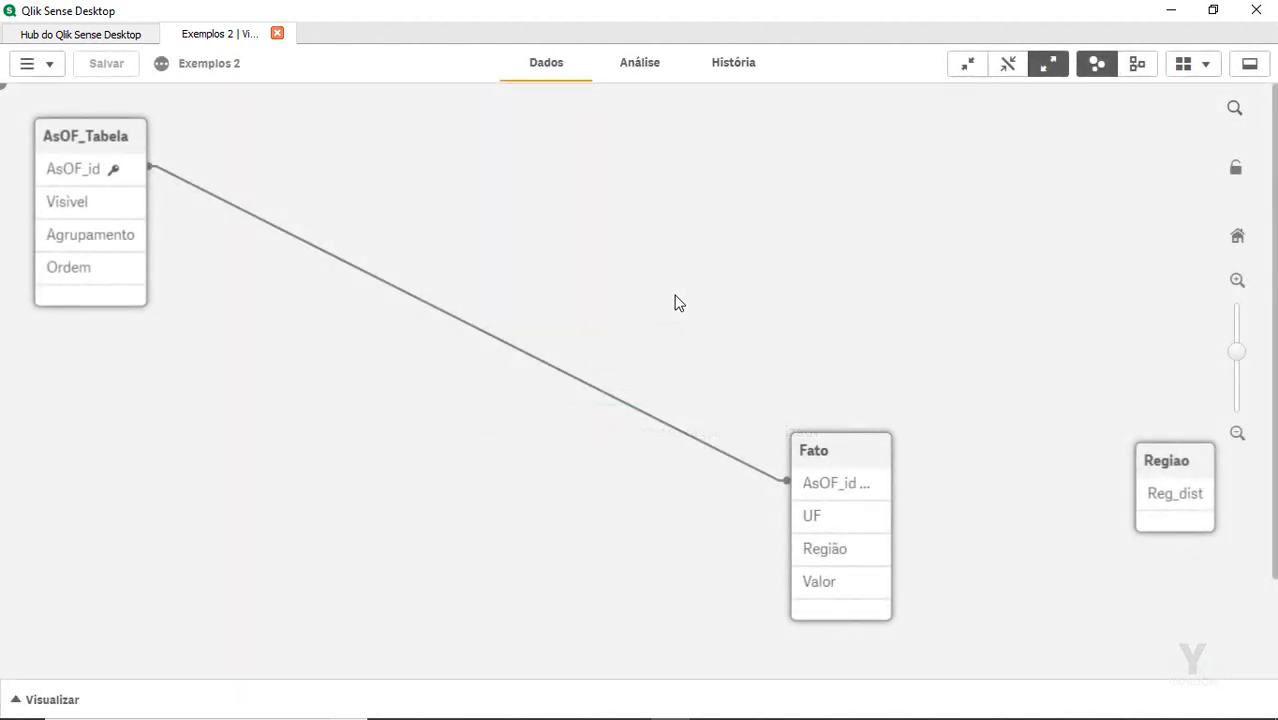
left_click_drag(814, 452, 765, 257)
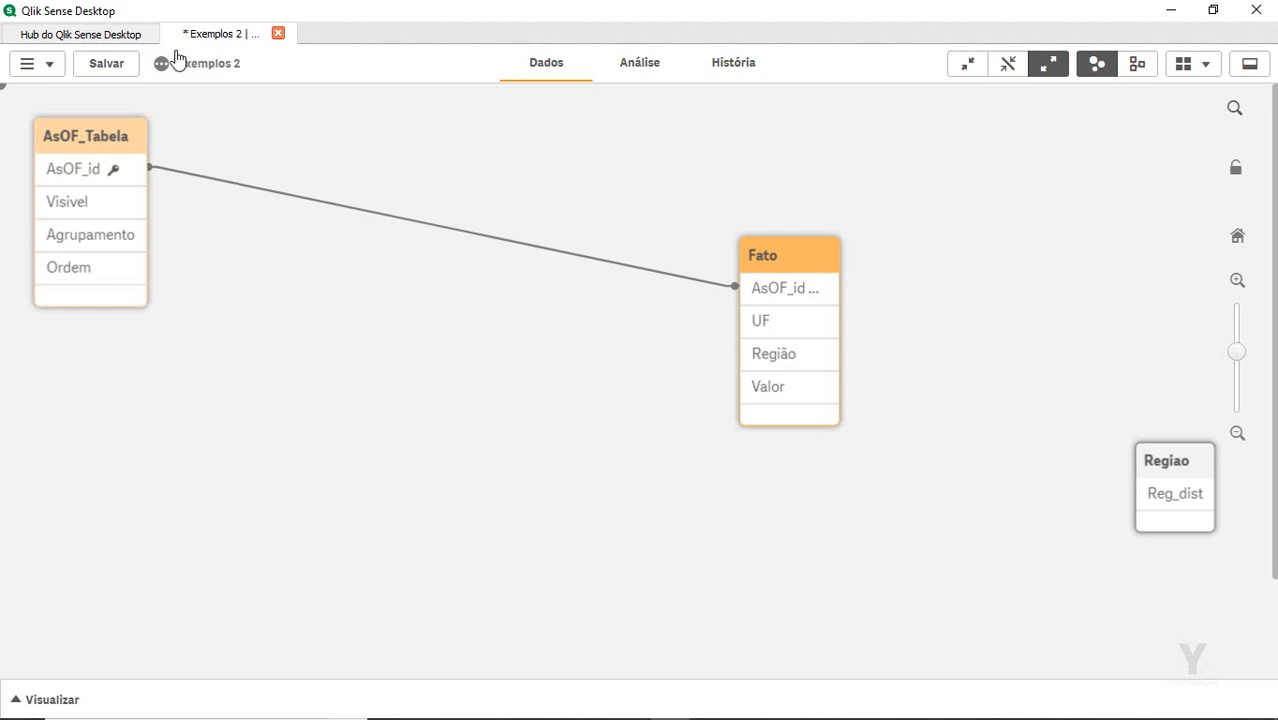
Save the app, open the data load editor, and review the script's Nova and Main sections, ending in Nova
left_click(118, 66)
left_click(42, 76)
left_click(104, 180)
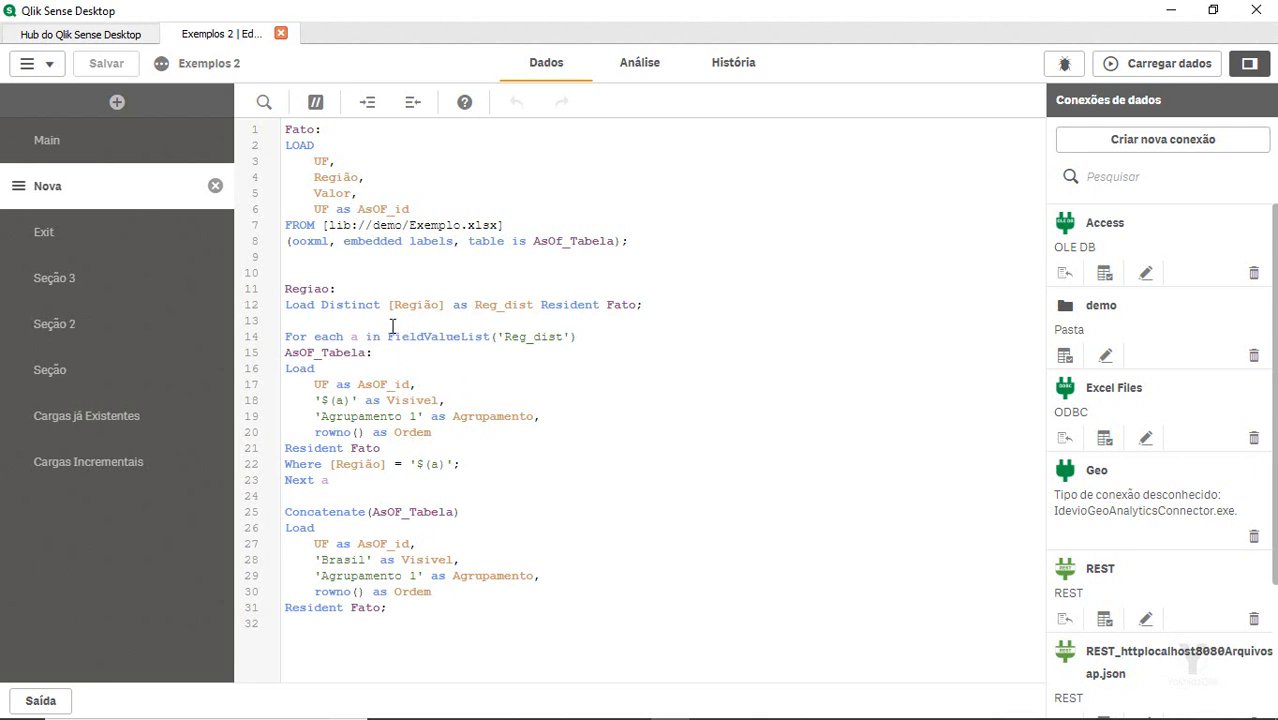
double_click(423, 307)
left_click(602, 470)
left_click(128, 126)
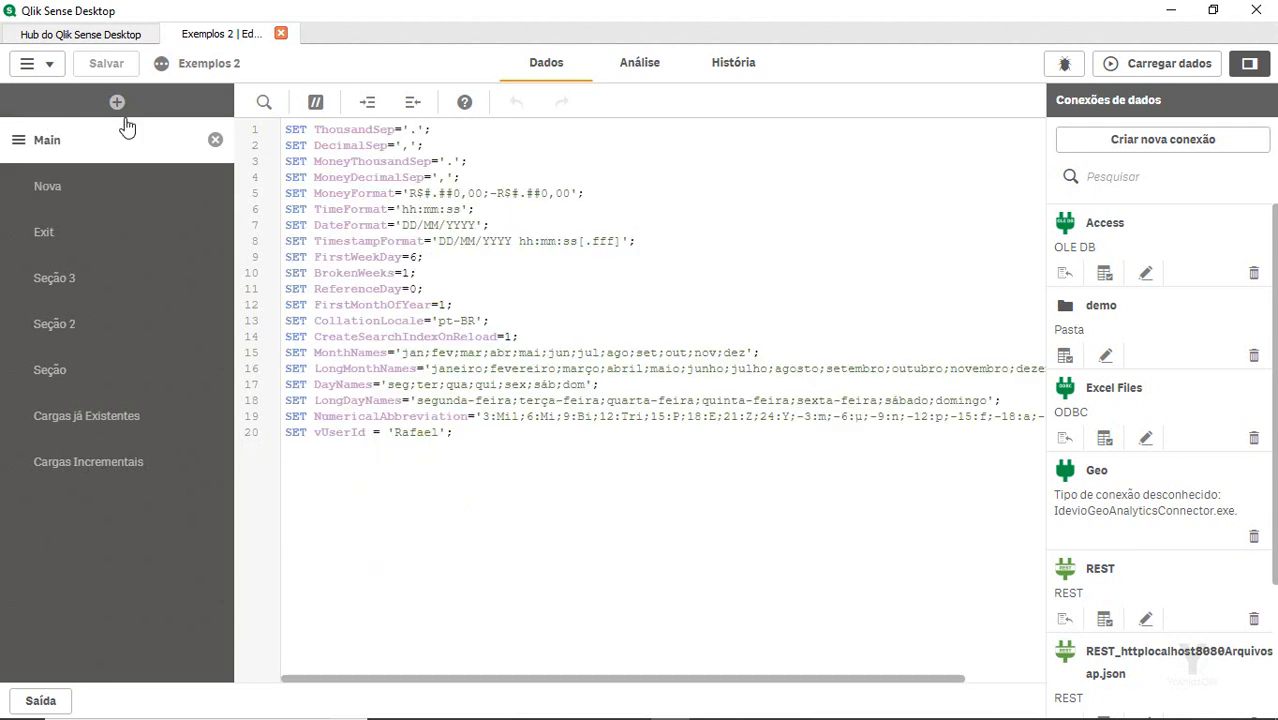
left_click(74, 191)
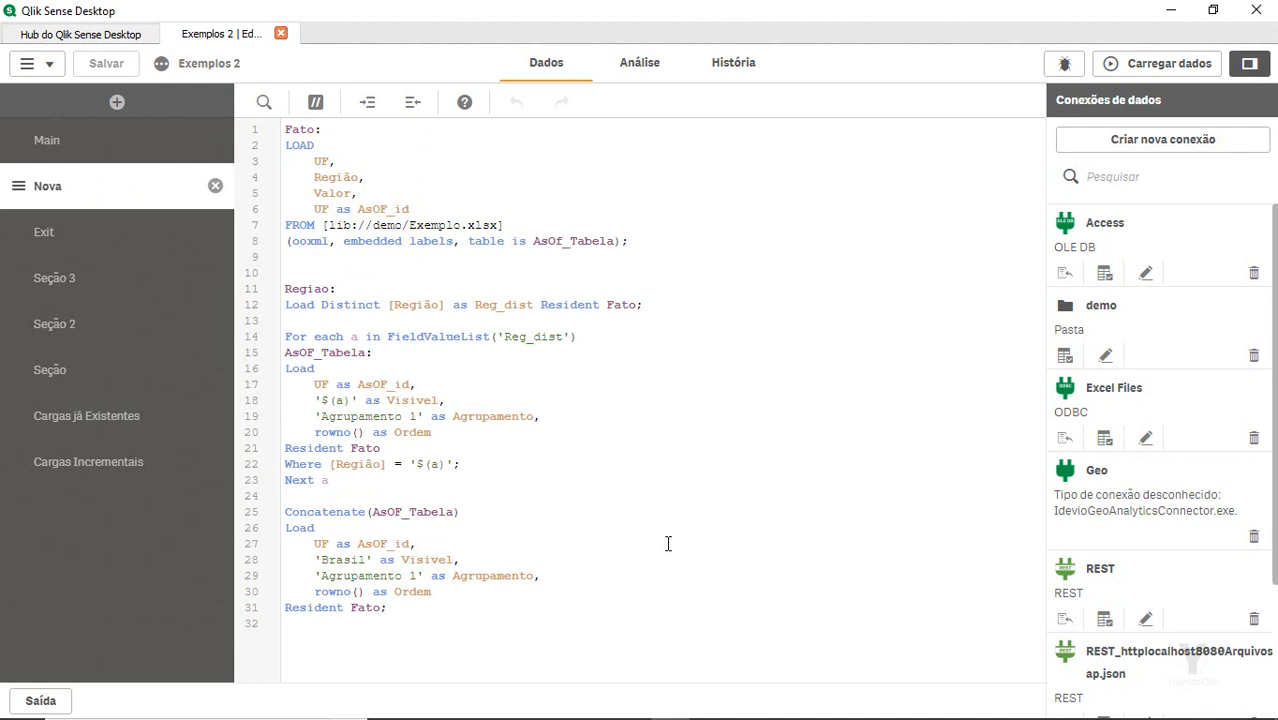
Copy the whole For each loop over FieldValueList('Reg_dist') through Next a and paste it below the Brasil load, after some blank lines
key("Return")
key("Return")
key("Return")
key("Return")
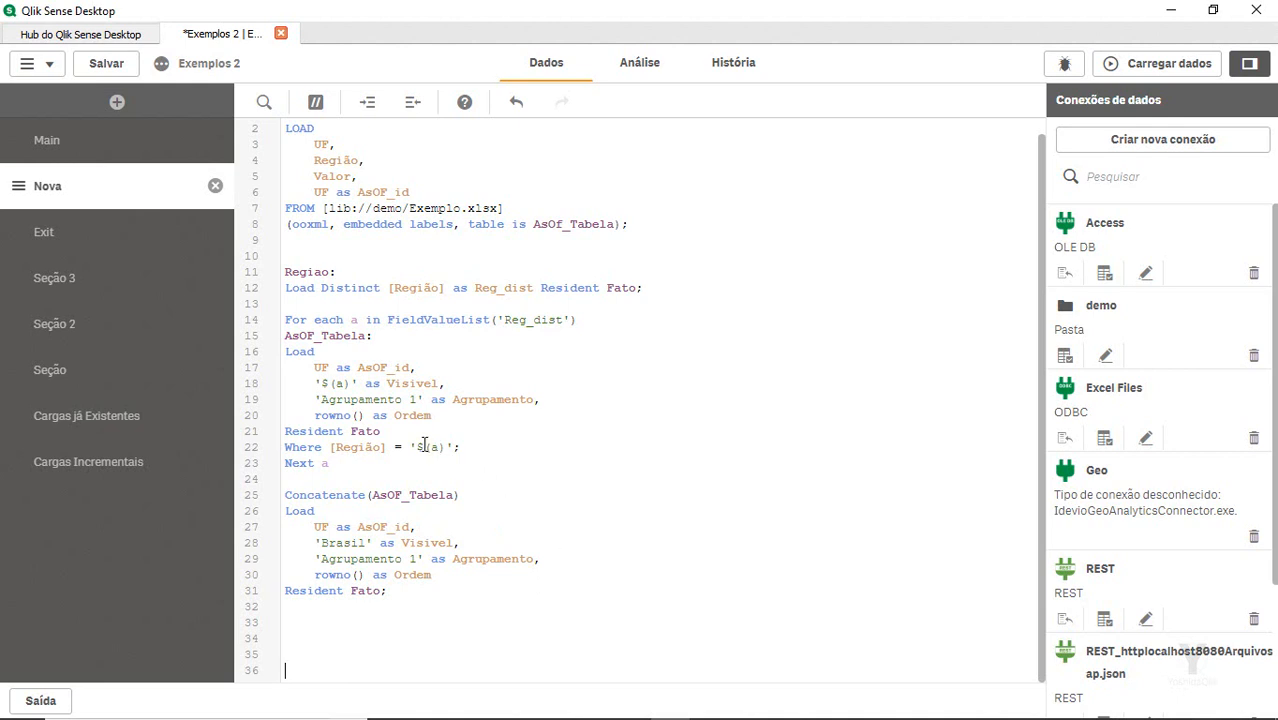
key("shift+Up")
key("shift+Up")
key("shift+Up")
key("shift+Up")
key("shift+Up")
key("shift+Up")
key("shift+Up")
key("shift+Up")
key("shift+Up")
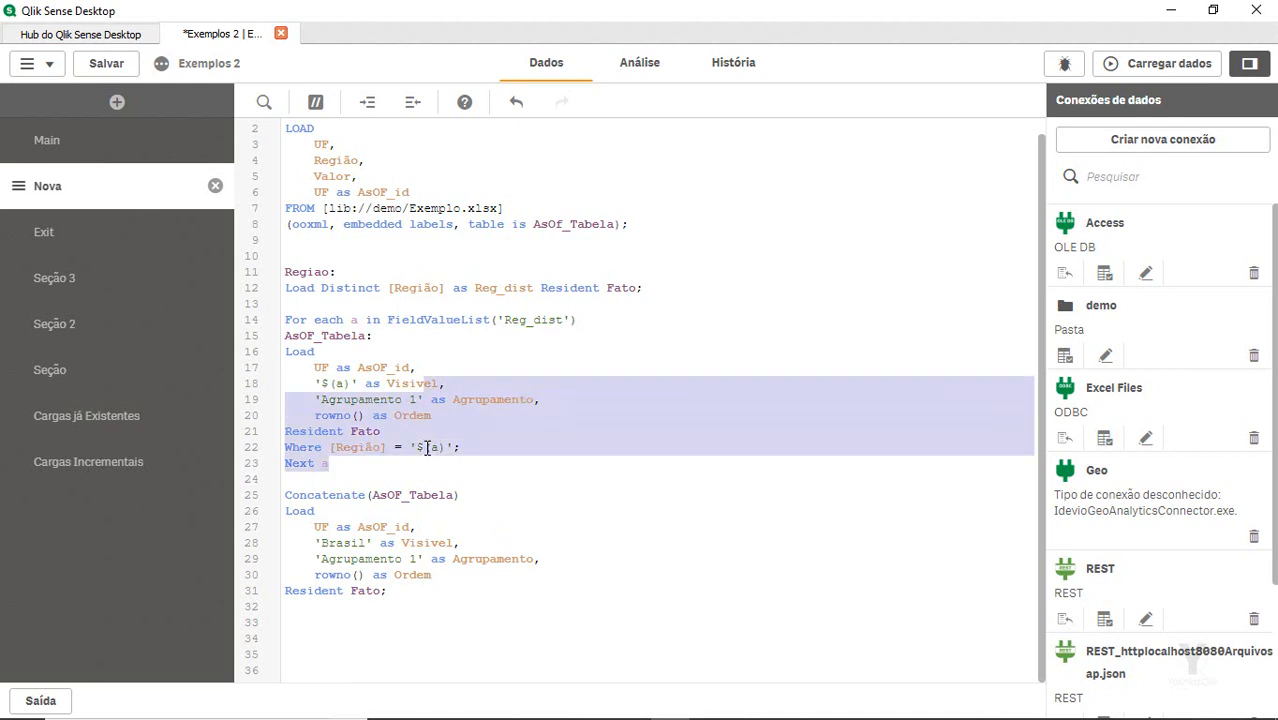
key("shift+Home")
key("ctrl+c")
key("Down")
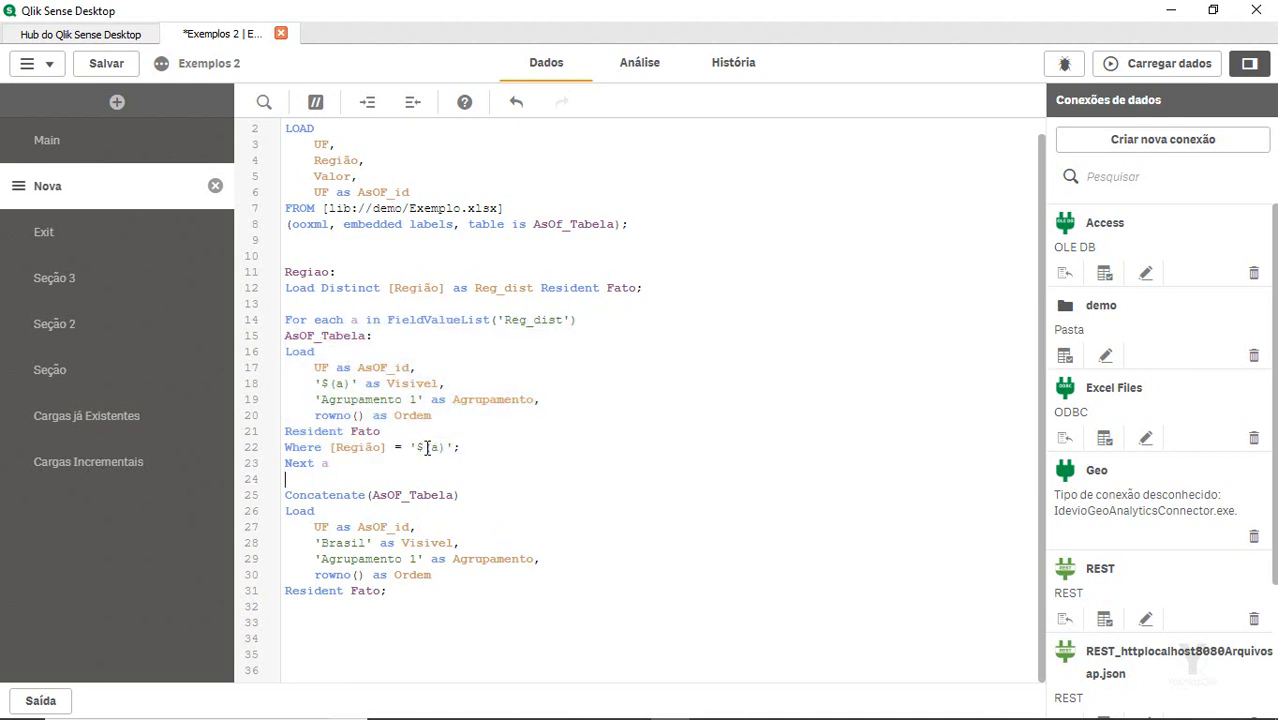
key("ctrl+v")
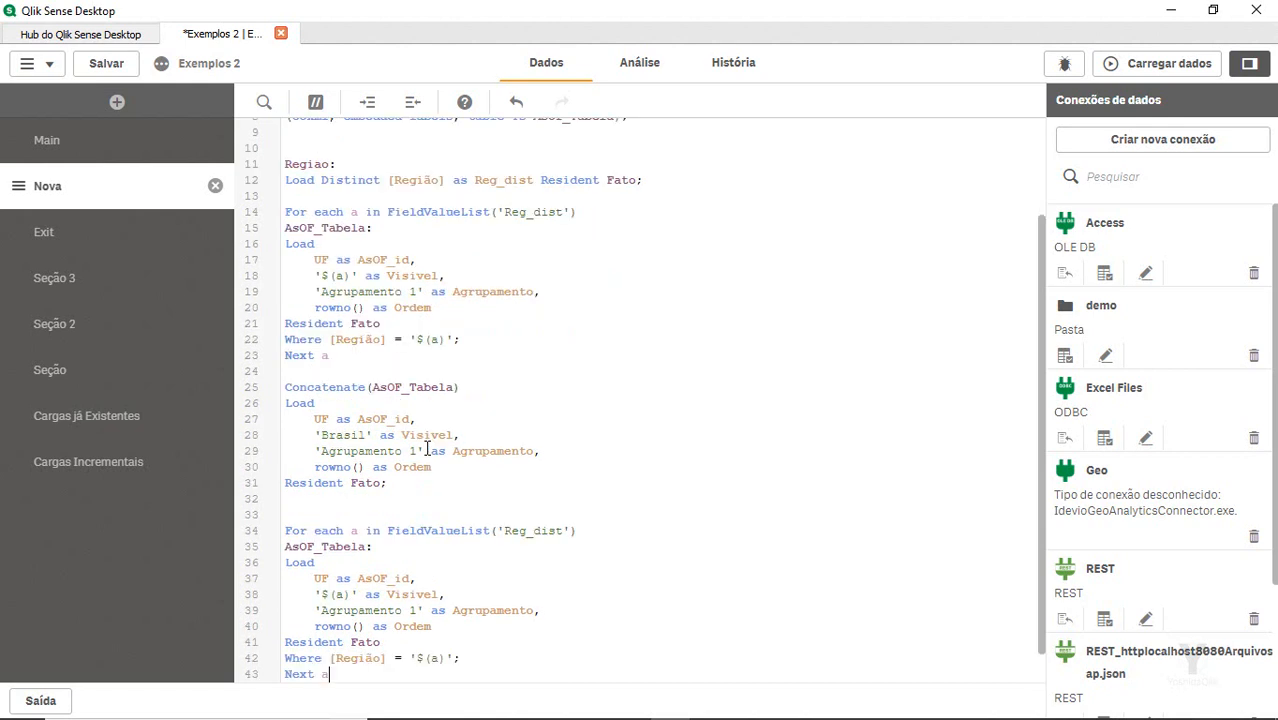
scroll(519, 606, "down", 1)
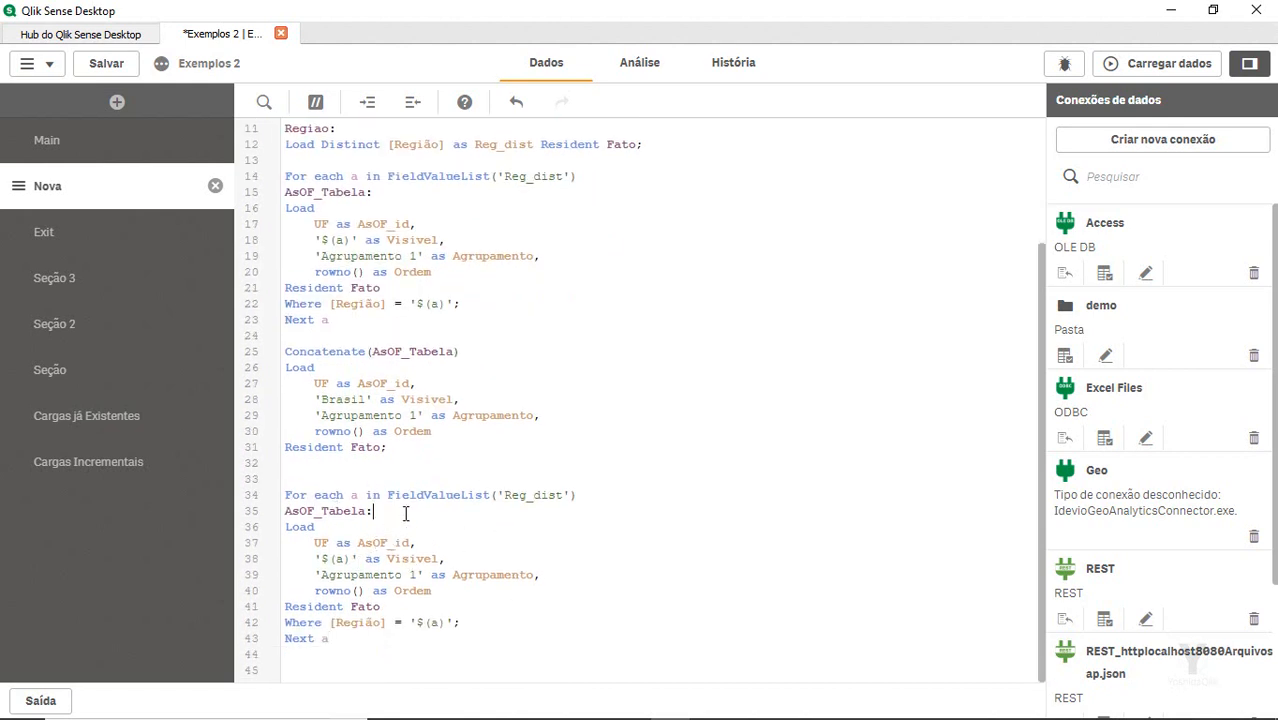
Duplicate the Load statement inside the second loop, with its Where clause, in blank lines added between the AsOF_Tabela label and the existing Load
key("Return")
key("Return")
key("Return")
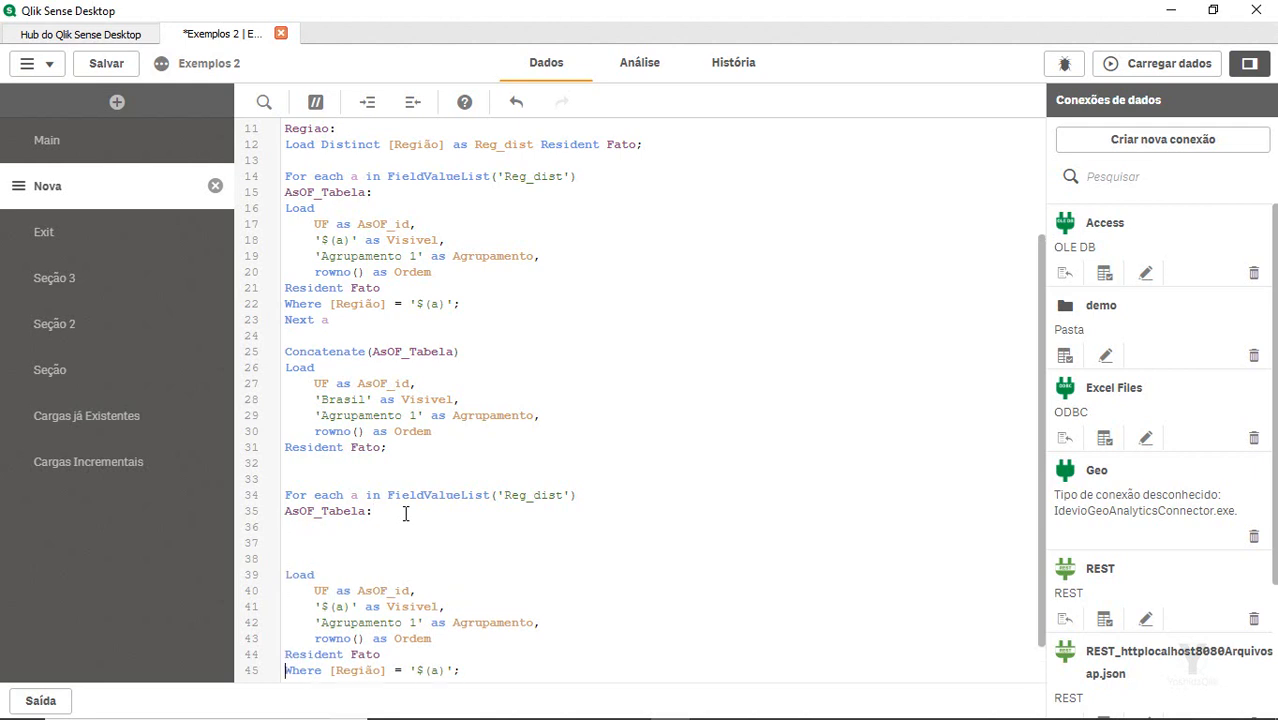
key("Down")
key("Down")
key("Down")
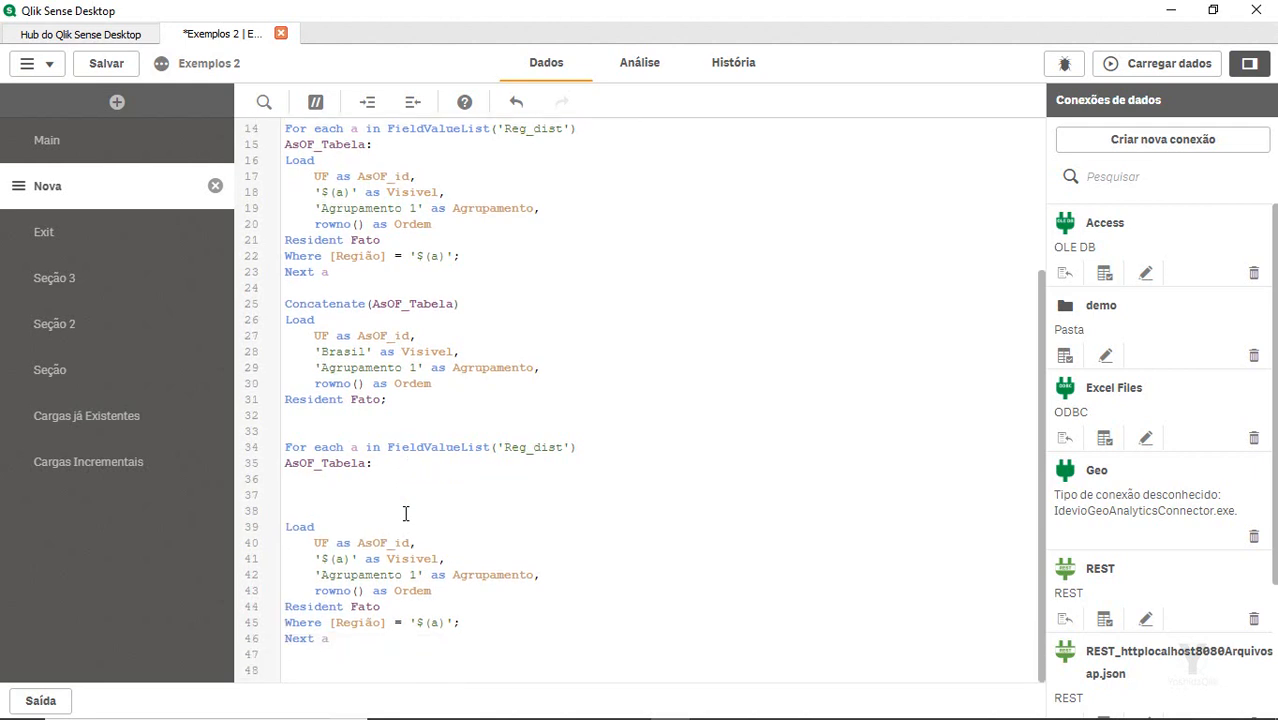
key("Up")
key("Up")
key("Up")
key("Up")
double_click(415, 558)
left_click(430, 605)
key("Down")
key("Home")
key("shift+End")
key("Home")
key("shift+Up")
key("shift+Up")
key("shift+Up")
key("shift+Up")
key("shift+Up")
key("shift+Up")
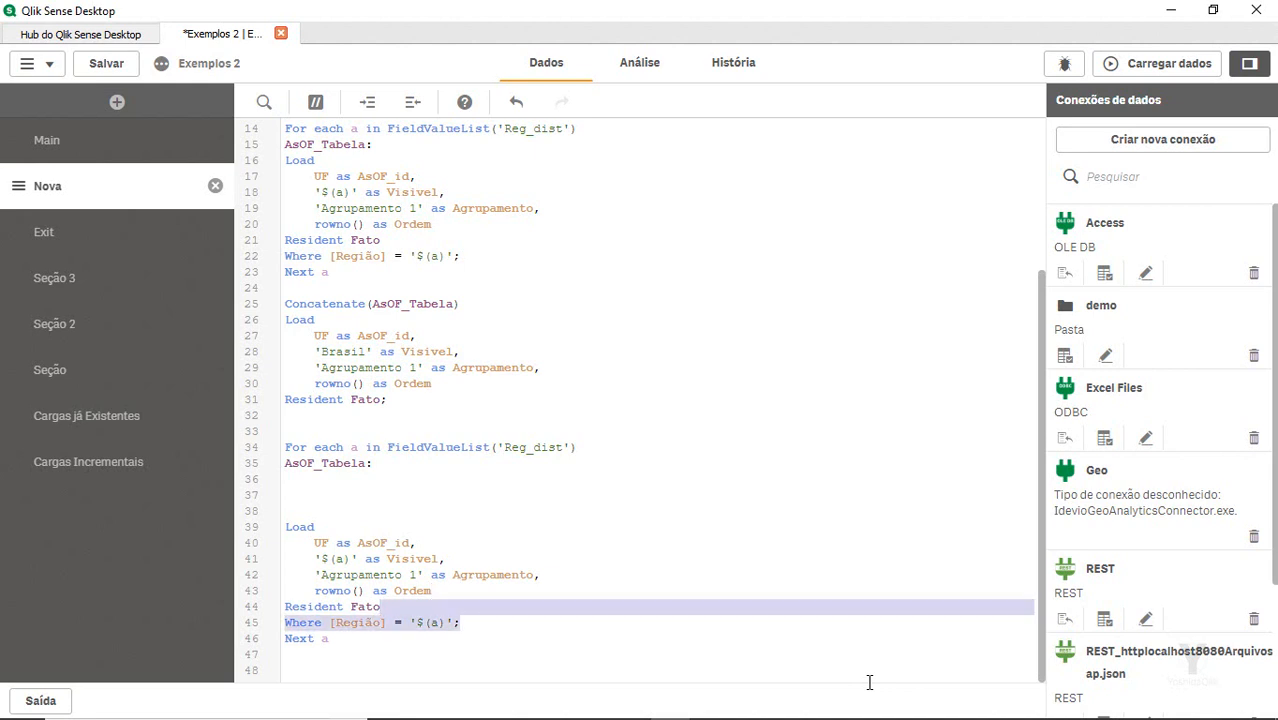
key("shift+Home")
key("ctrl+c")
key("Up")
key("Up")
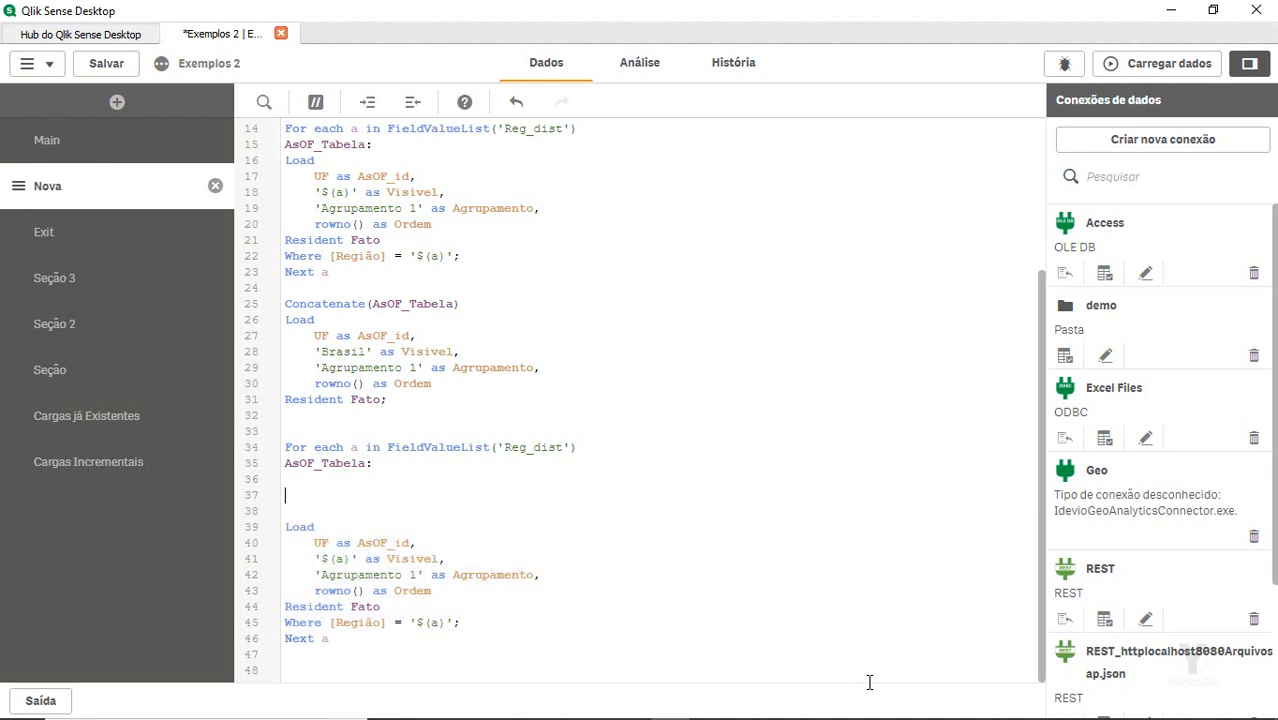
key("ctrl+v")
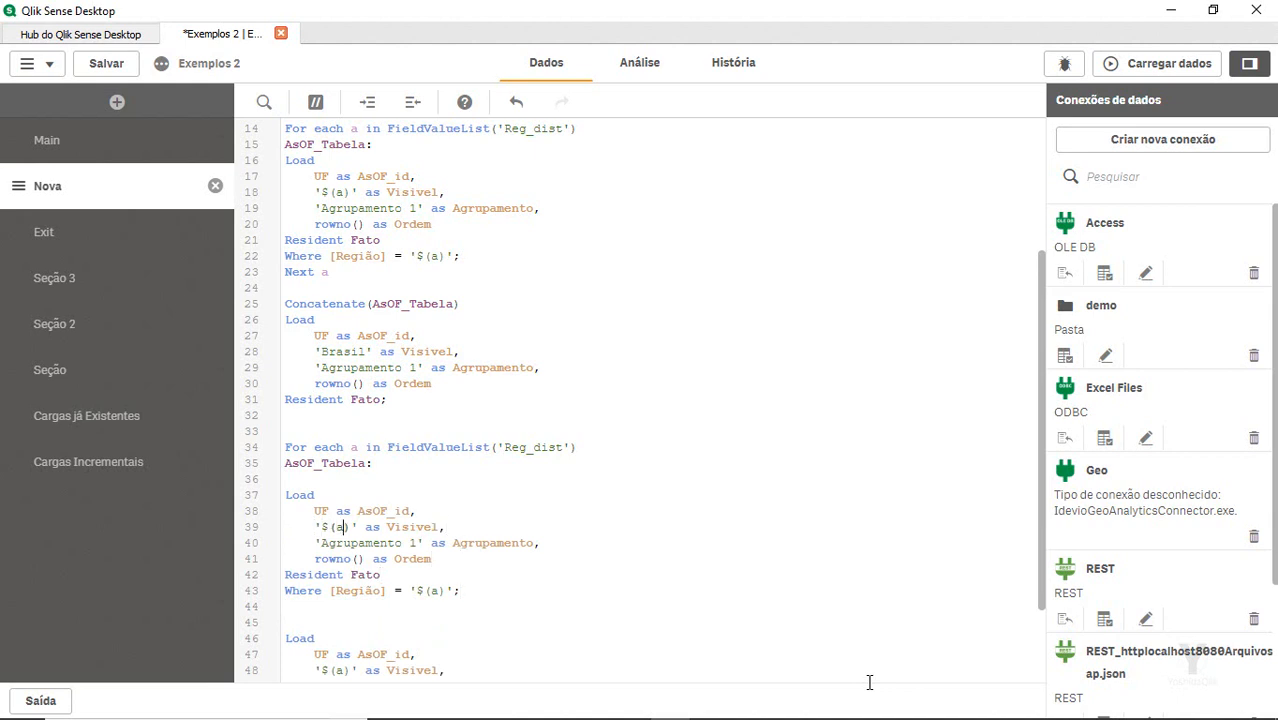
In the second loop, load UF as Visivel in the first Load and set the grouping of both Loads to 'Agrupamento 2'
key("Left")
key("Left")
key("Left")
key("Left")
key("shift+Right")
key("shift+Right")
key("shift+Right")
key("shift+Right")
key("shift+Right")
key("shift+Right")
type("UF")
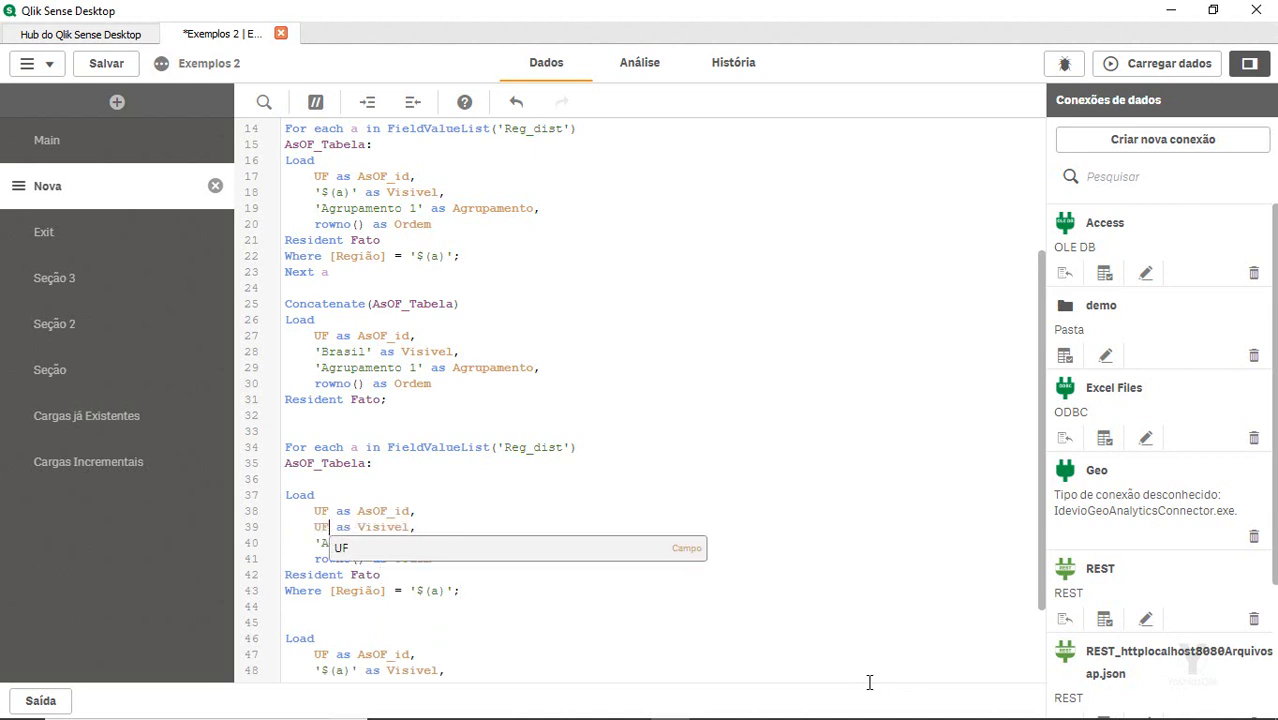
left_click(538, 677)
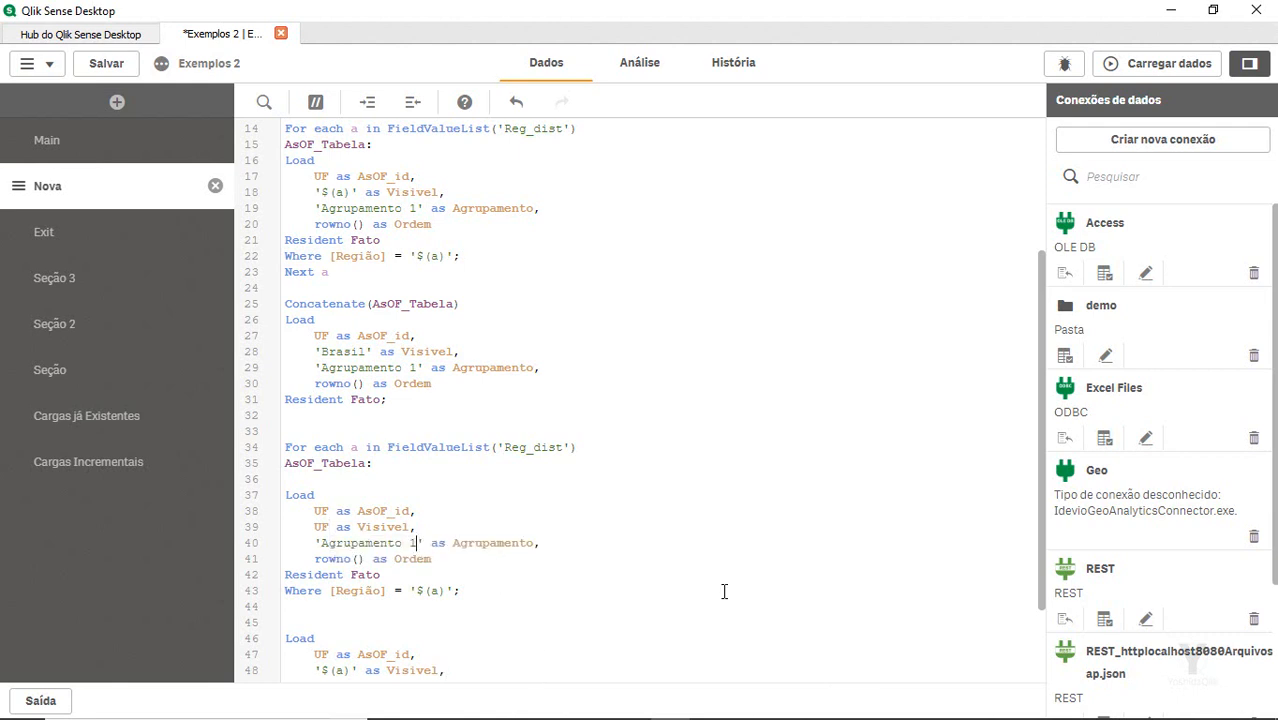
scroll(445, 585, "down", 2)
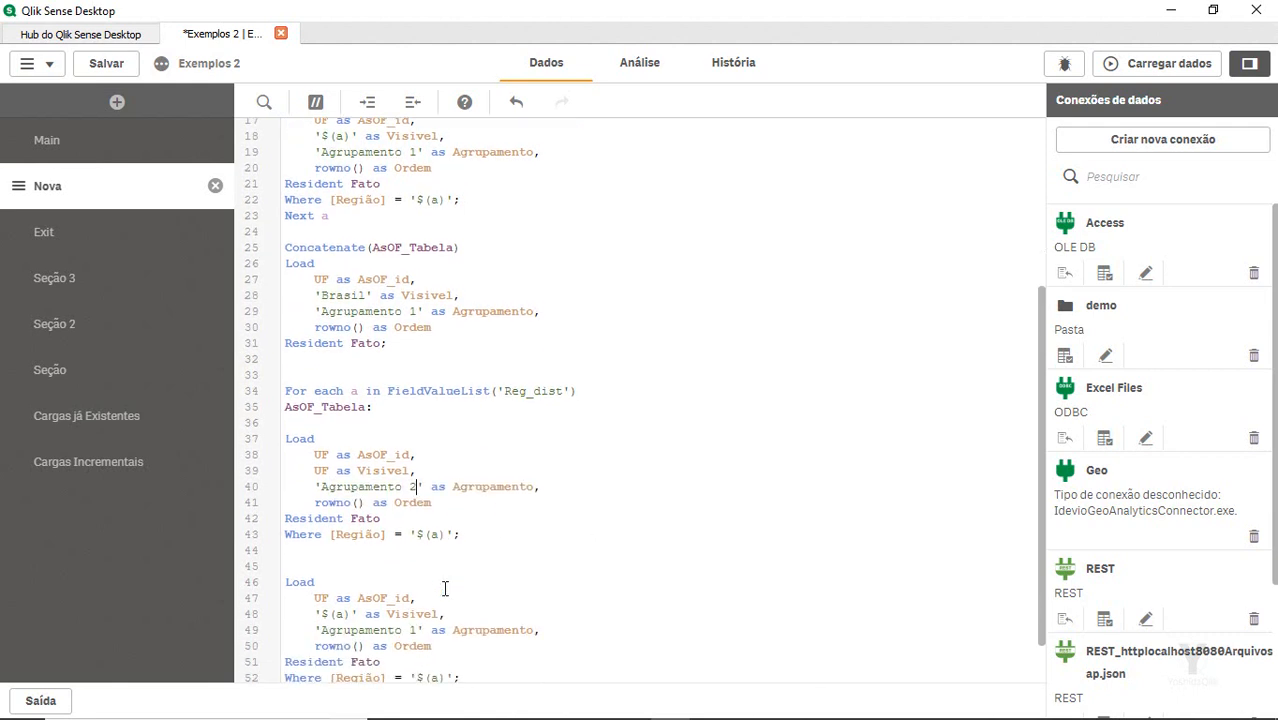
scroll(490, 556, "down", 1)
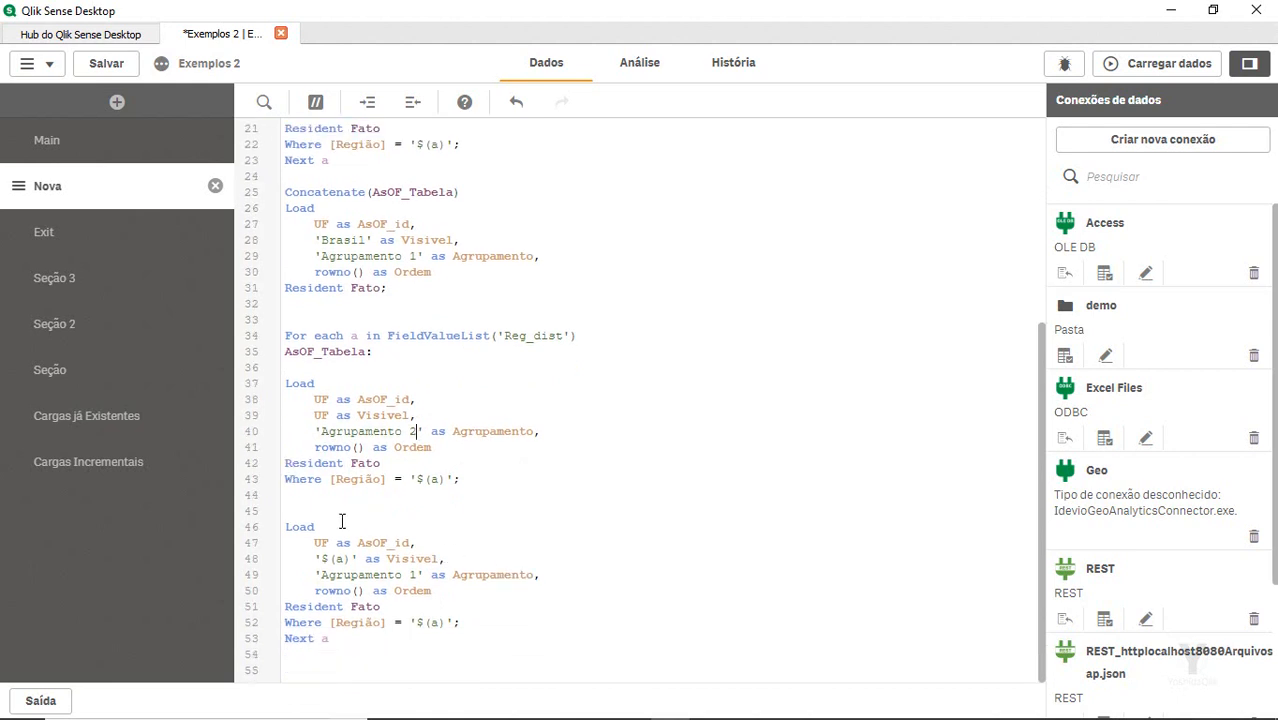
left_click(408, 575)
Copy the Brasil Load statement to the end of the script, with its grouping set to 'Agrupamento 2'
left_click_drag(411, 290, 288, 208)
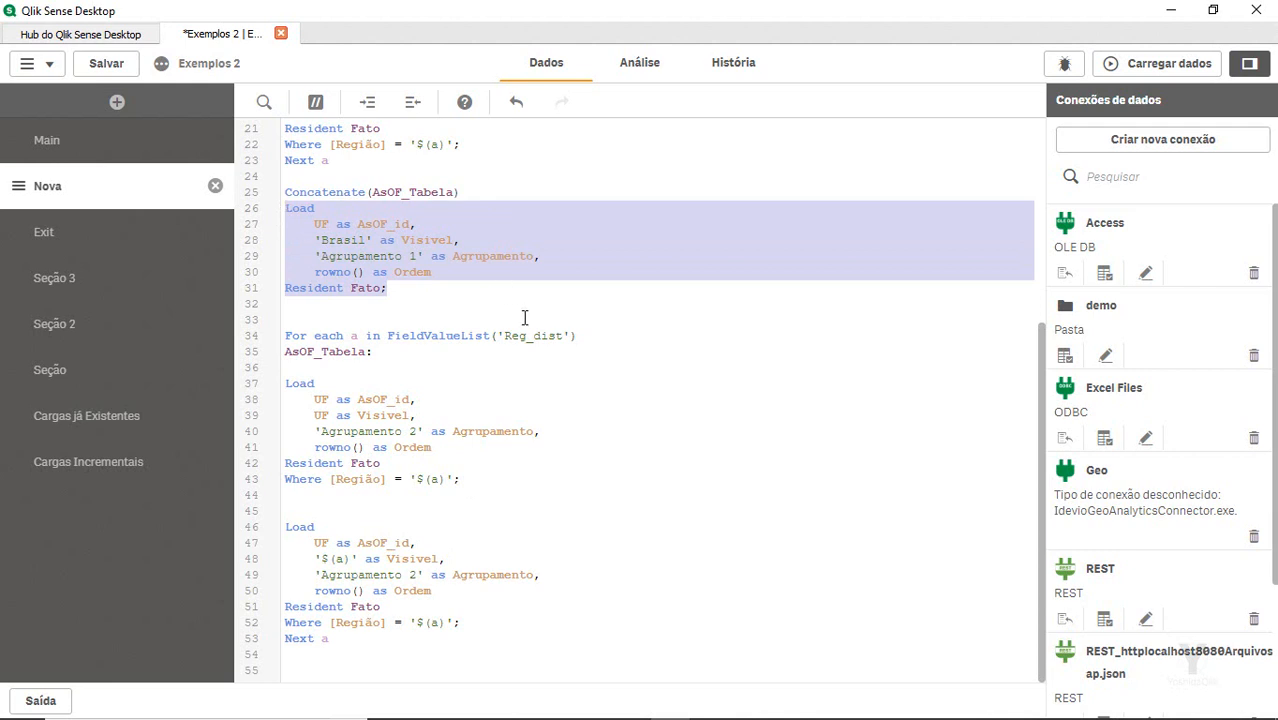
key("ctrl+End")
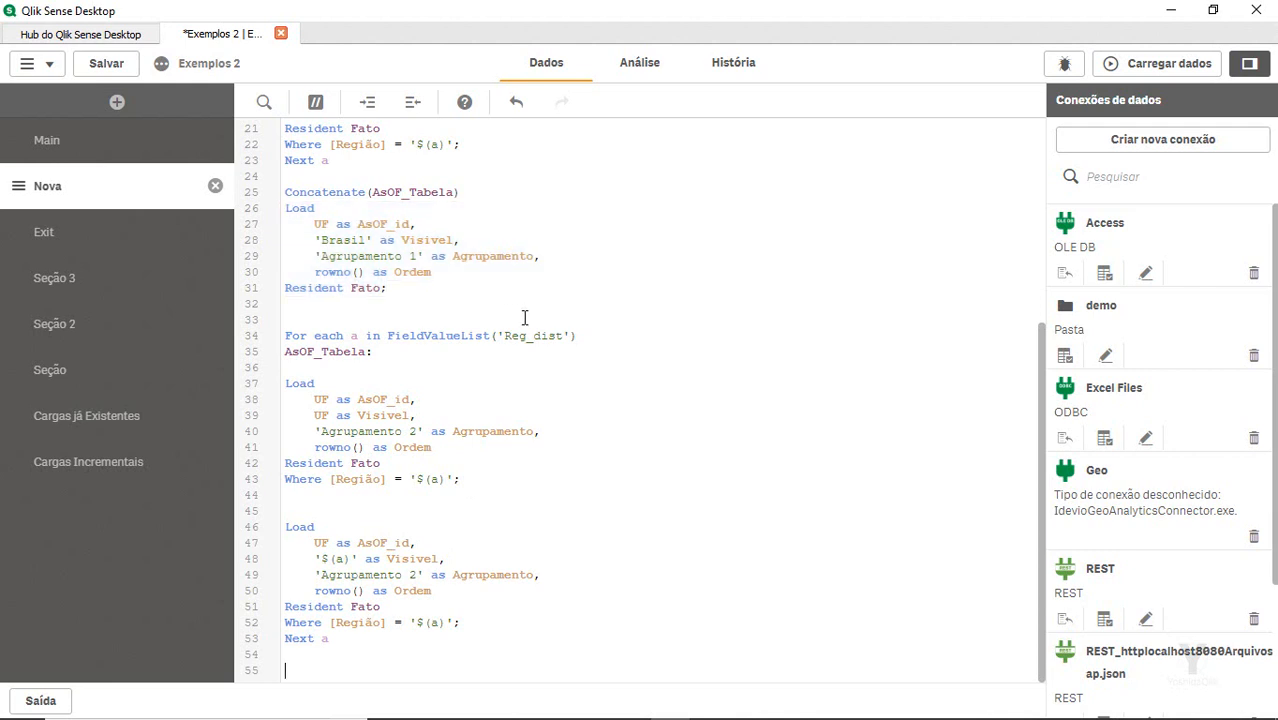
key("ctrl+v")
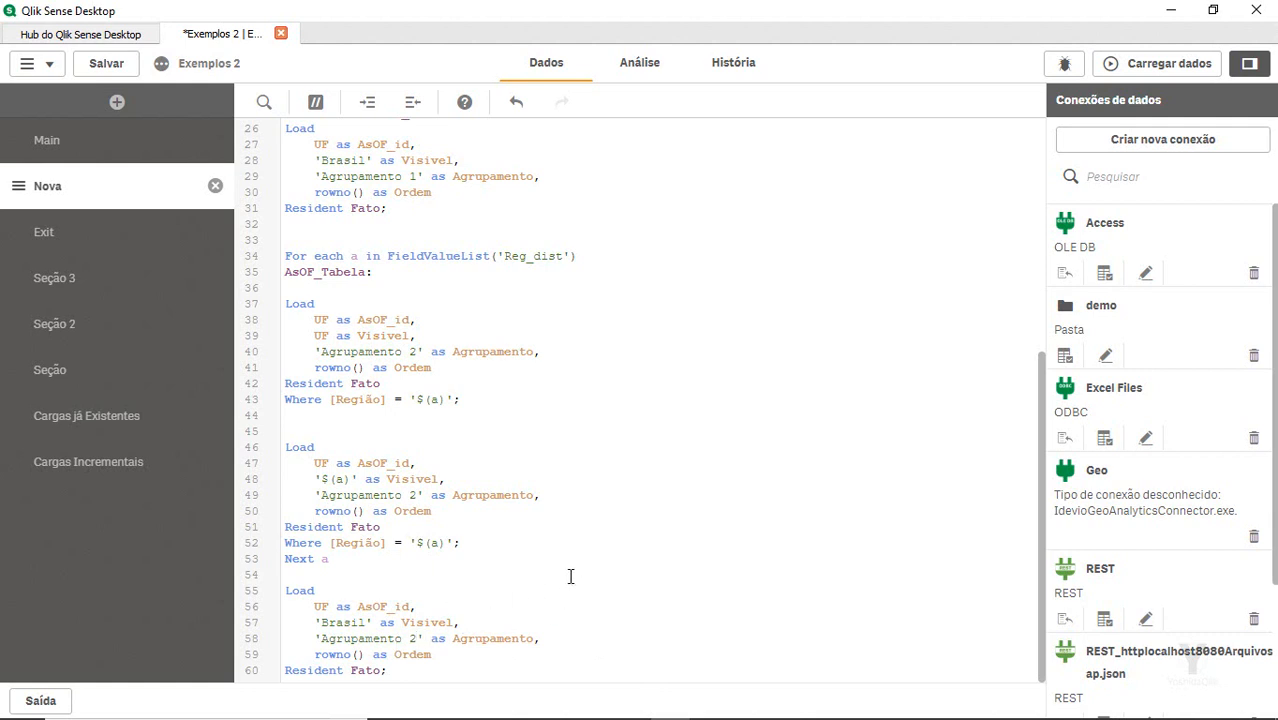
double_click(321, 336)
left_click_drag(372, 495, 424, 495)
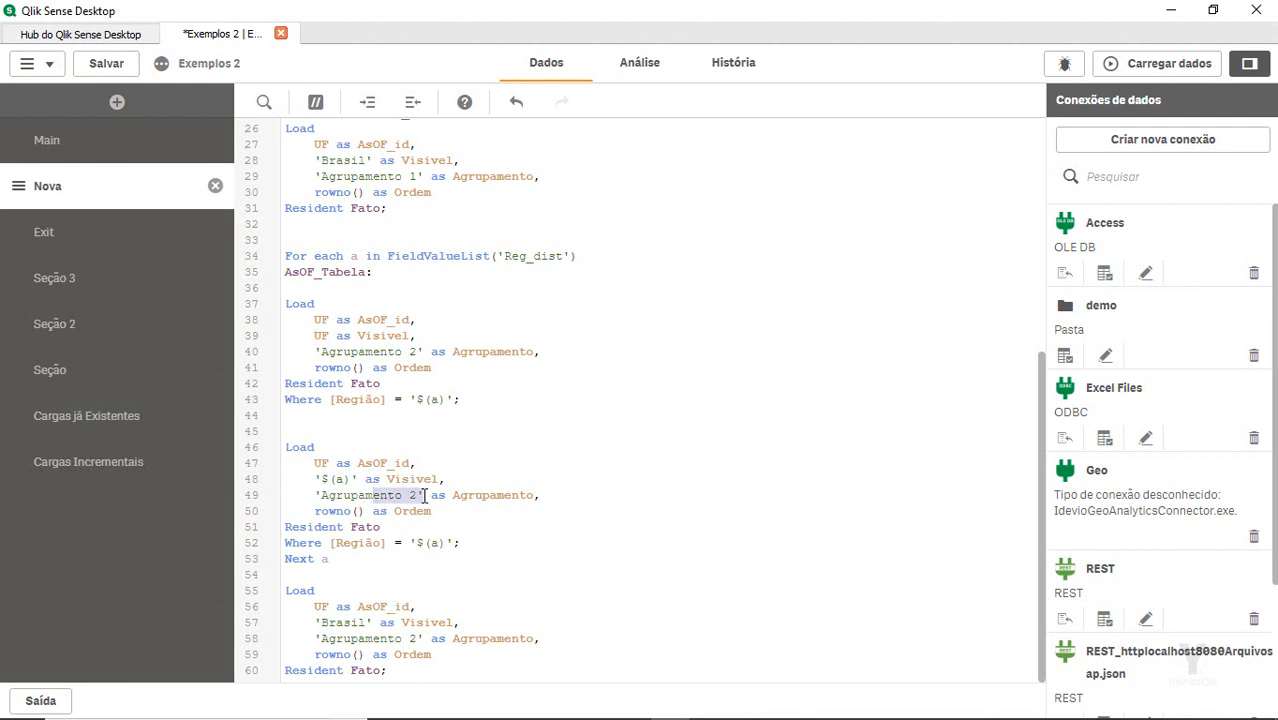
left_click(333, 478)
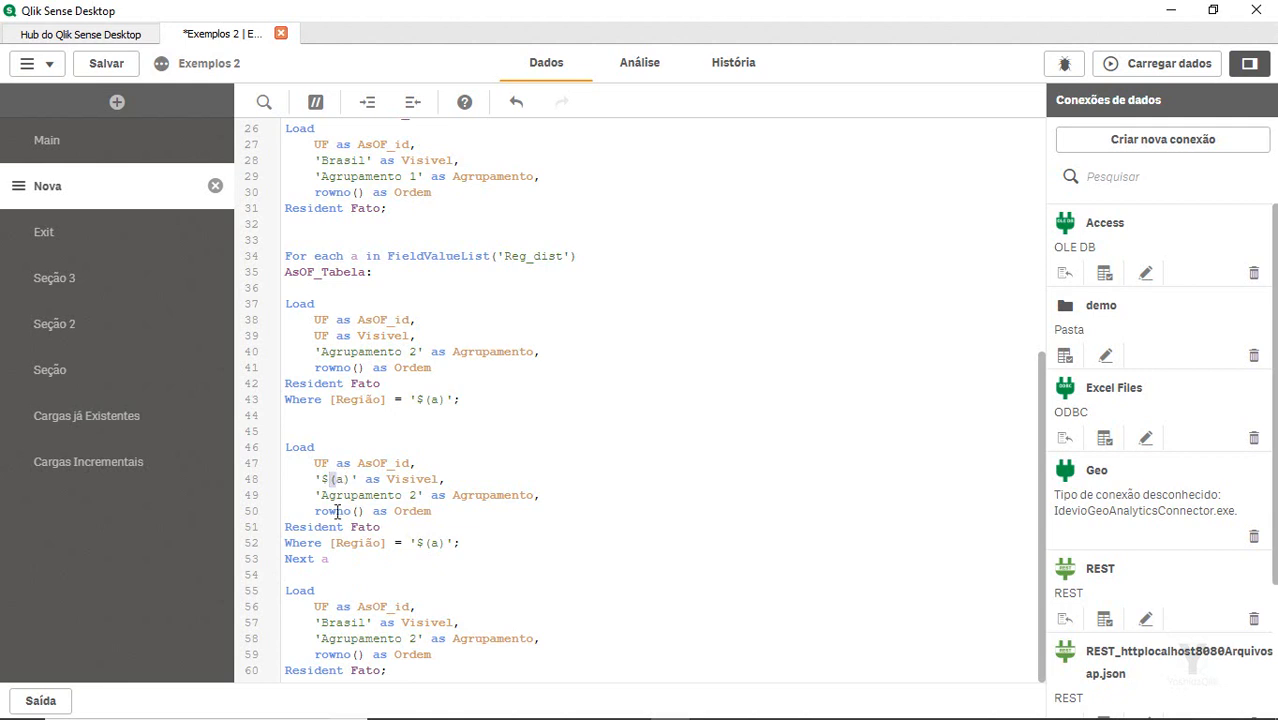
left_click_drag(360, 628, 424, 640)
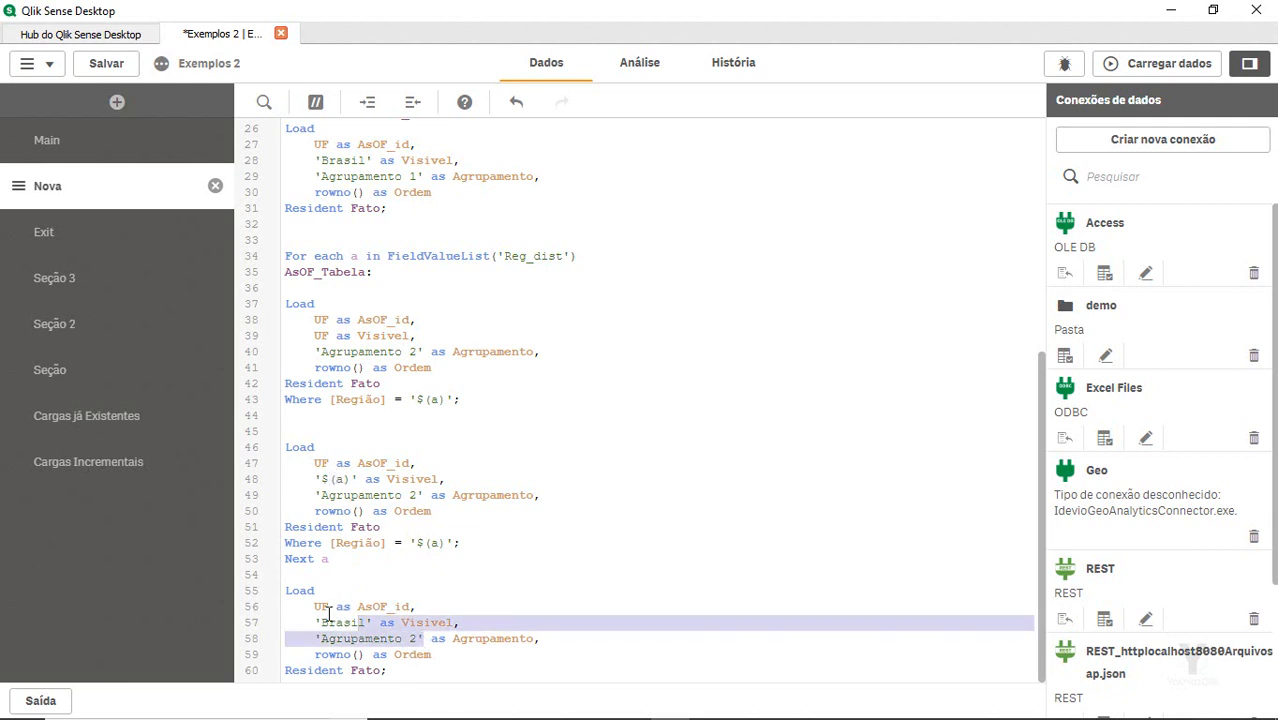
left_click(314, 606)
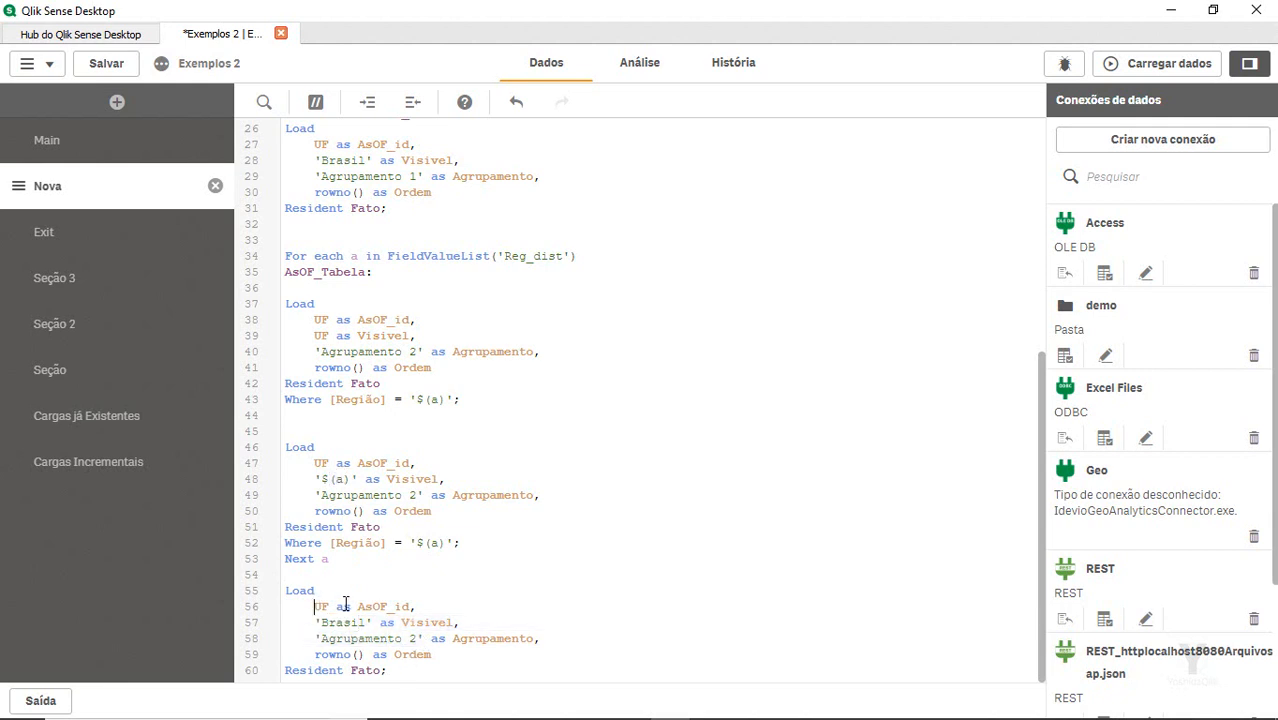
Load the data with the updated script and review the Visivel and Sum(Valor) rows in the analysis sheet's table
left_click(1140, 63)
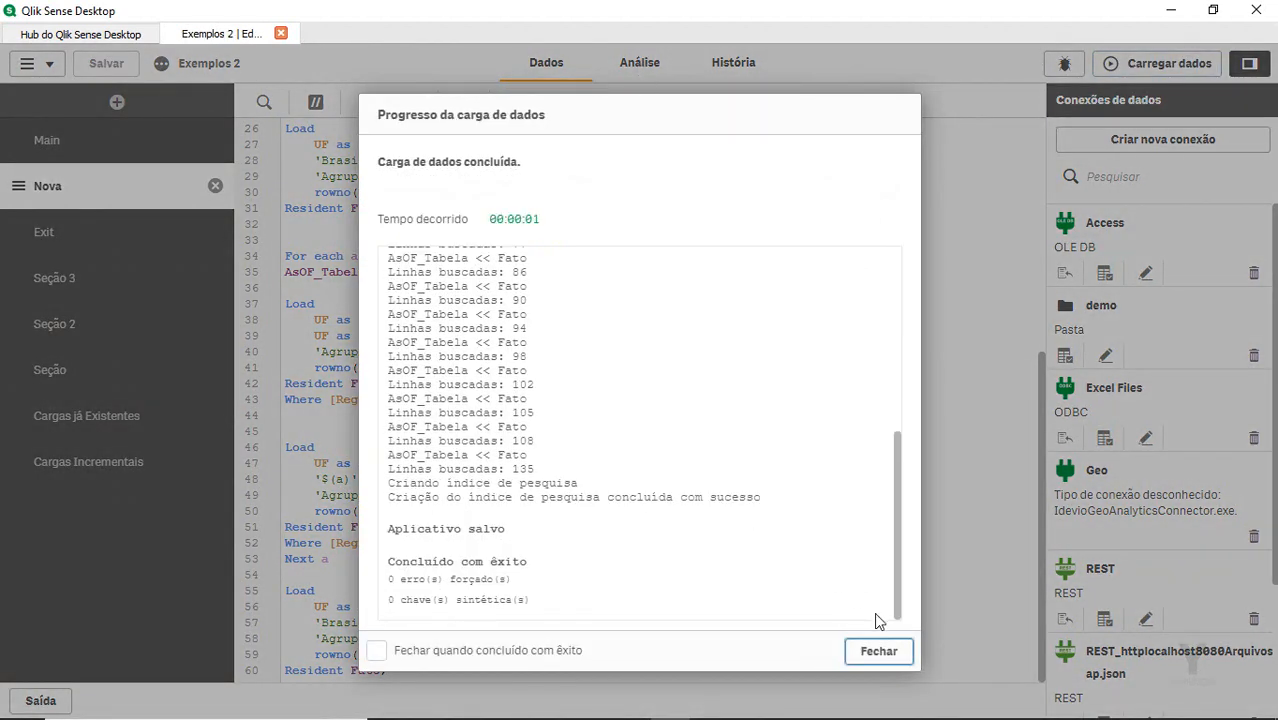
left_click(878, 651)
left_click(640, 62)
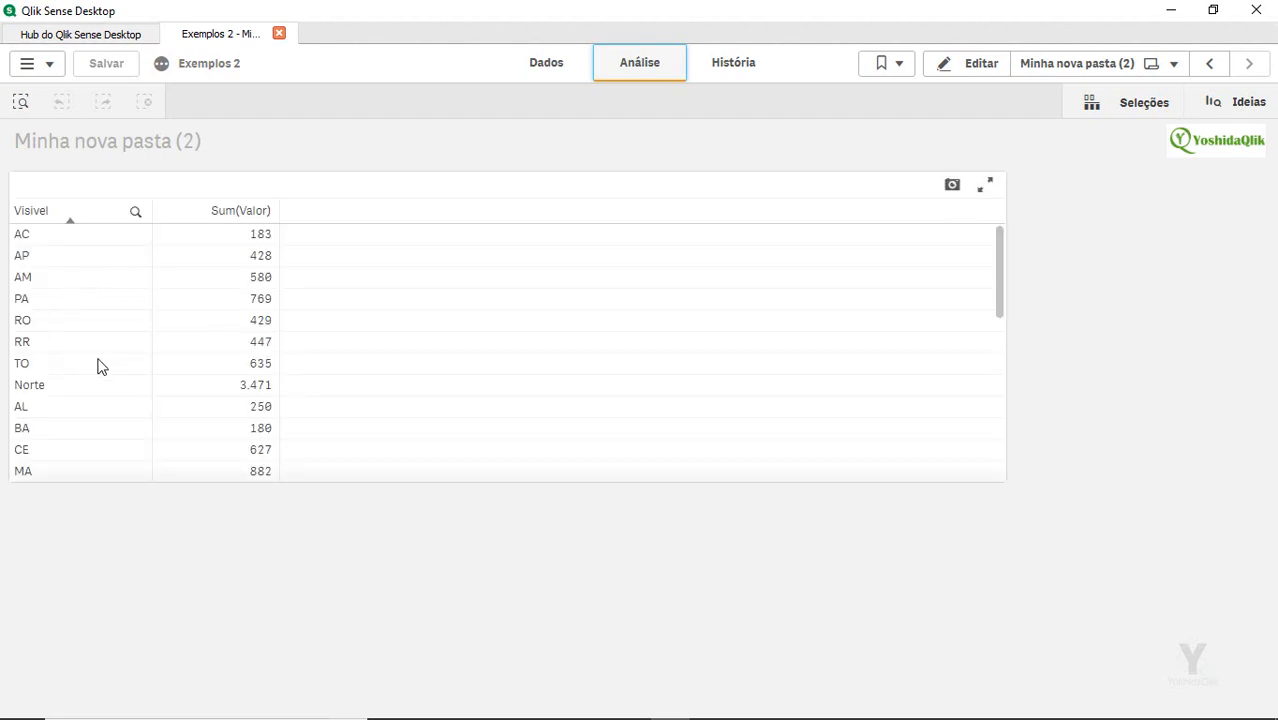
scroll(131, 360, "down", 5)
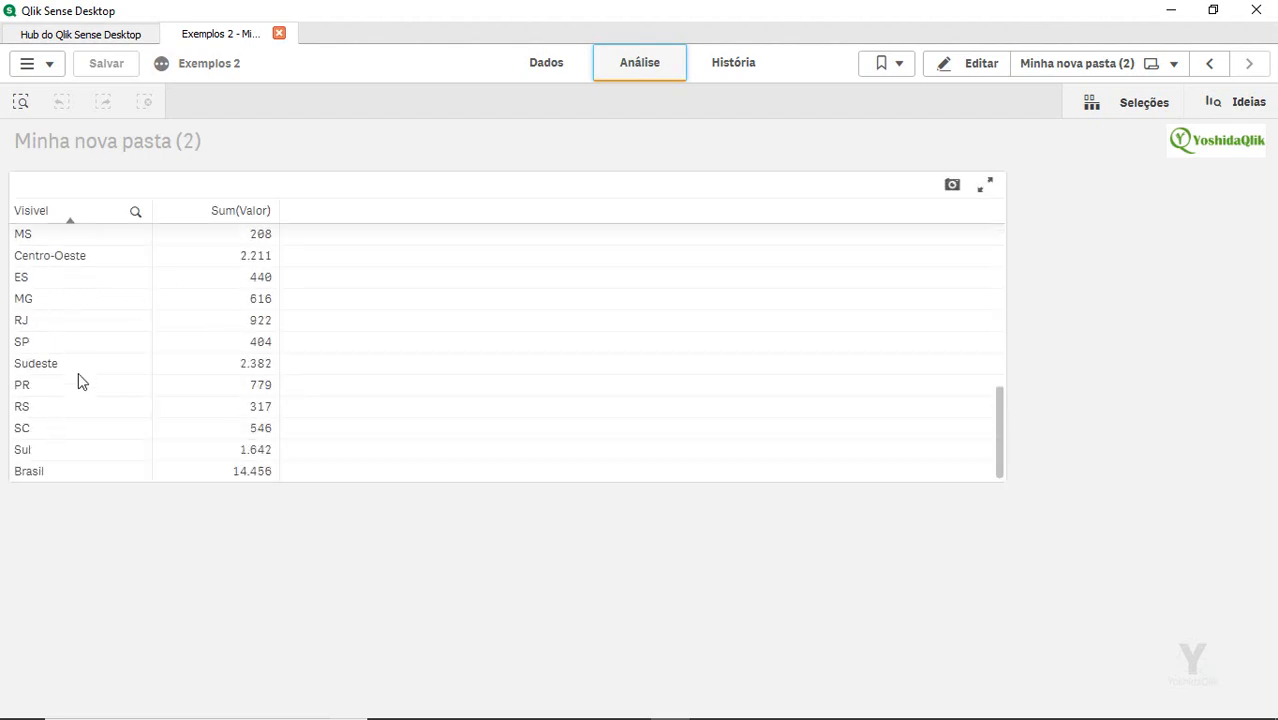
scroll(131, 380, "up", 5)
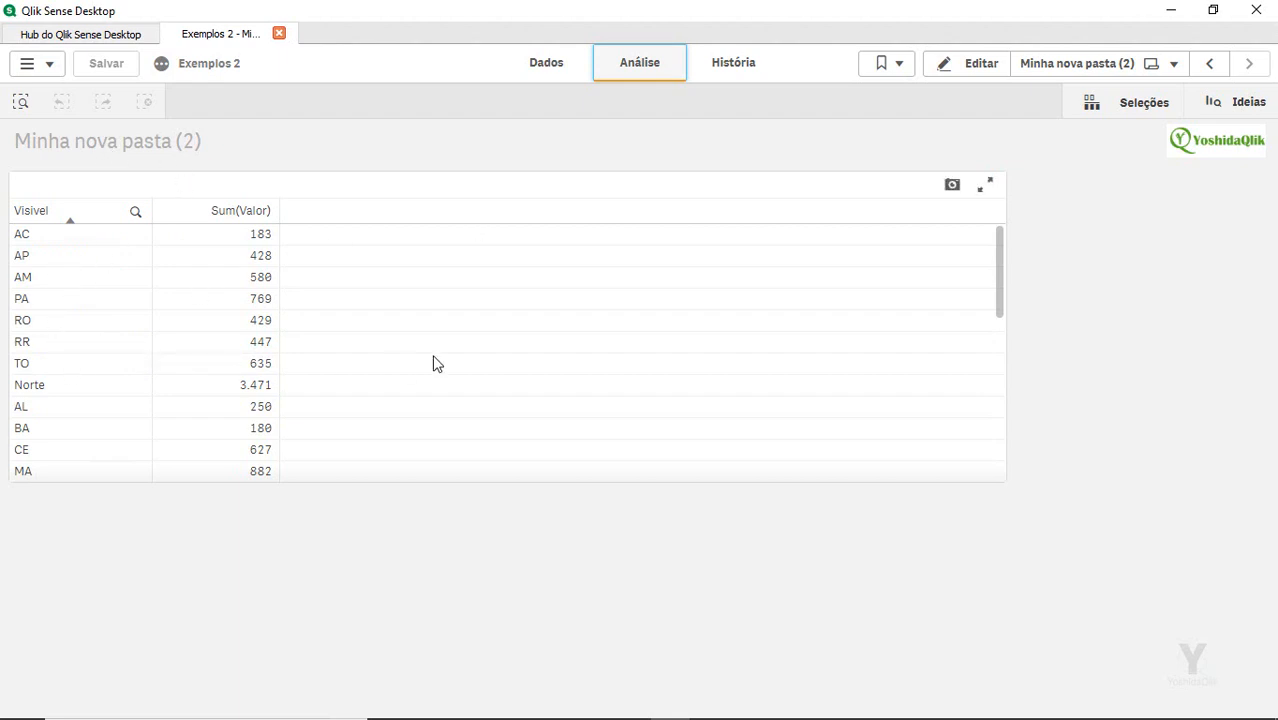
Edit the sheet's table and set its Visivel column's field expression to =if(Agrupamento='Agrupamento_2', Visivel)
left_click(967, 64)
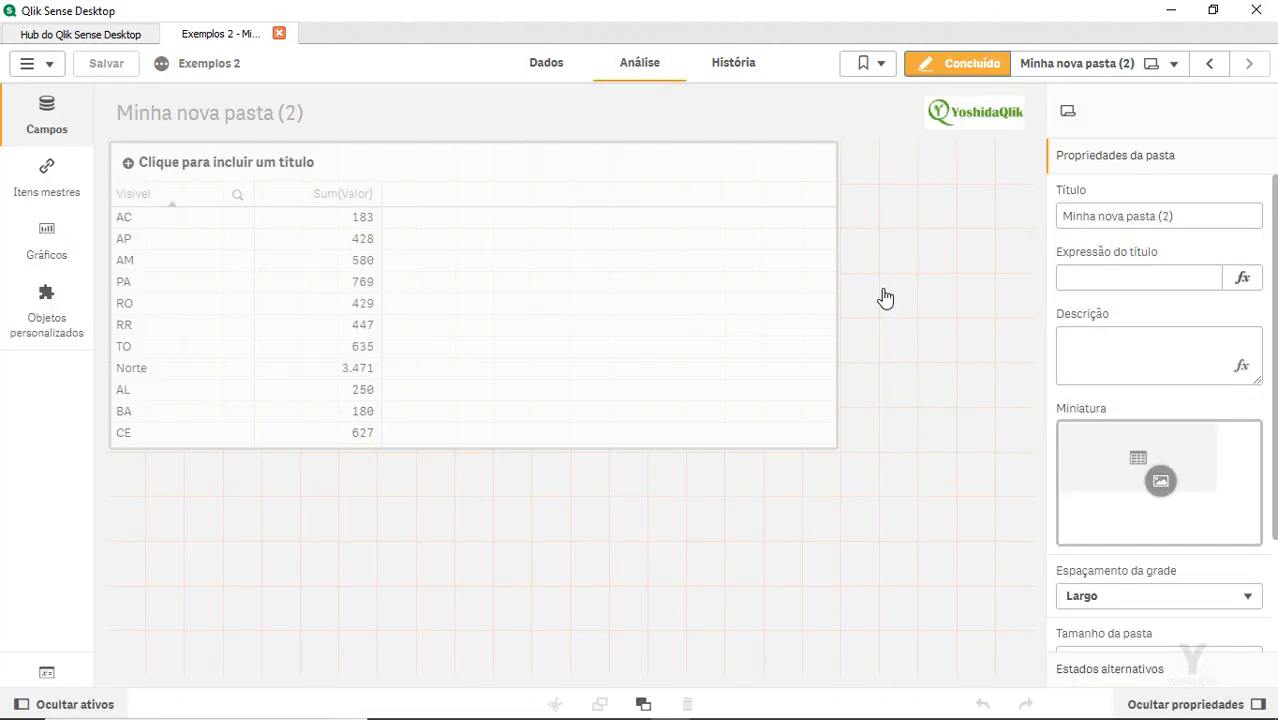
left_click(658, 315)
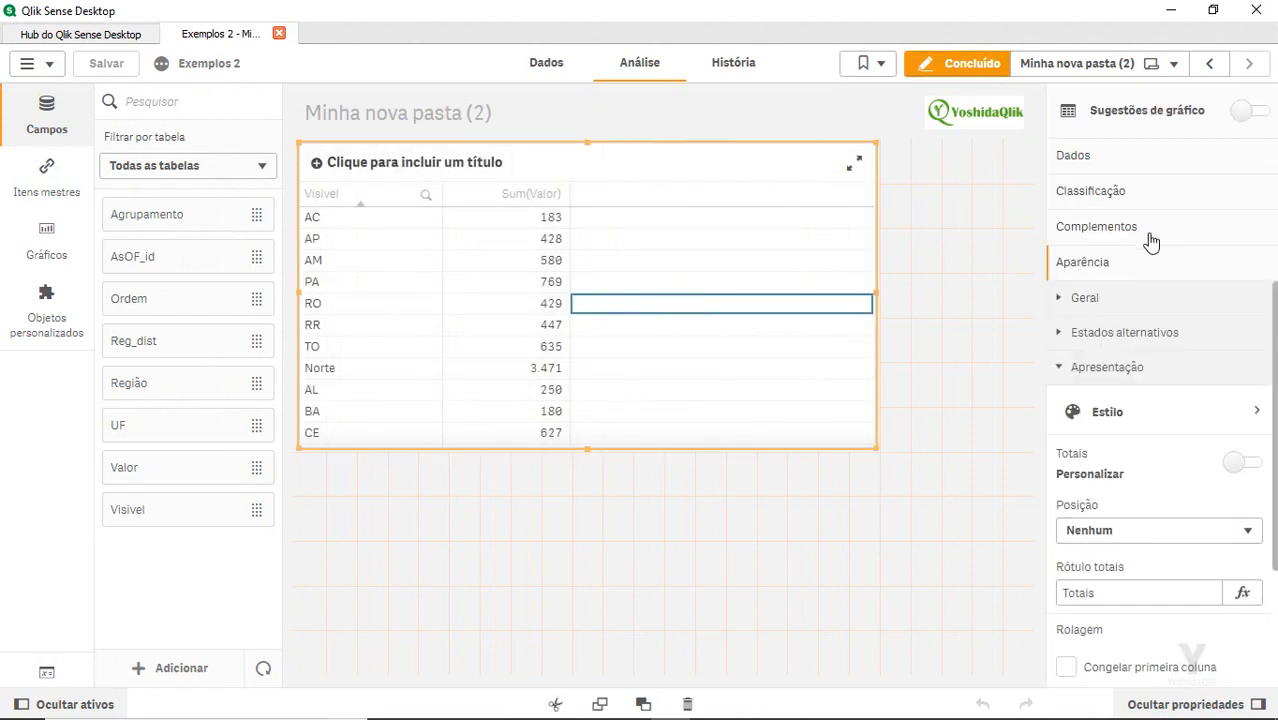
left_click(1165, 172)
left_click(1170, 220)
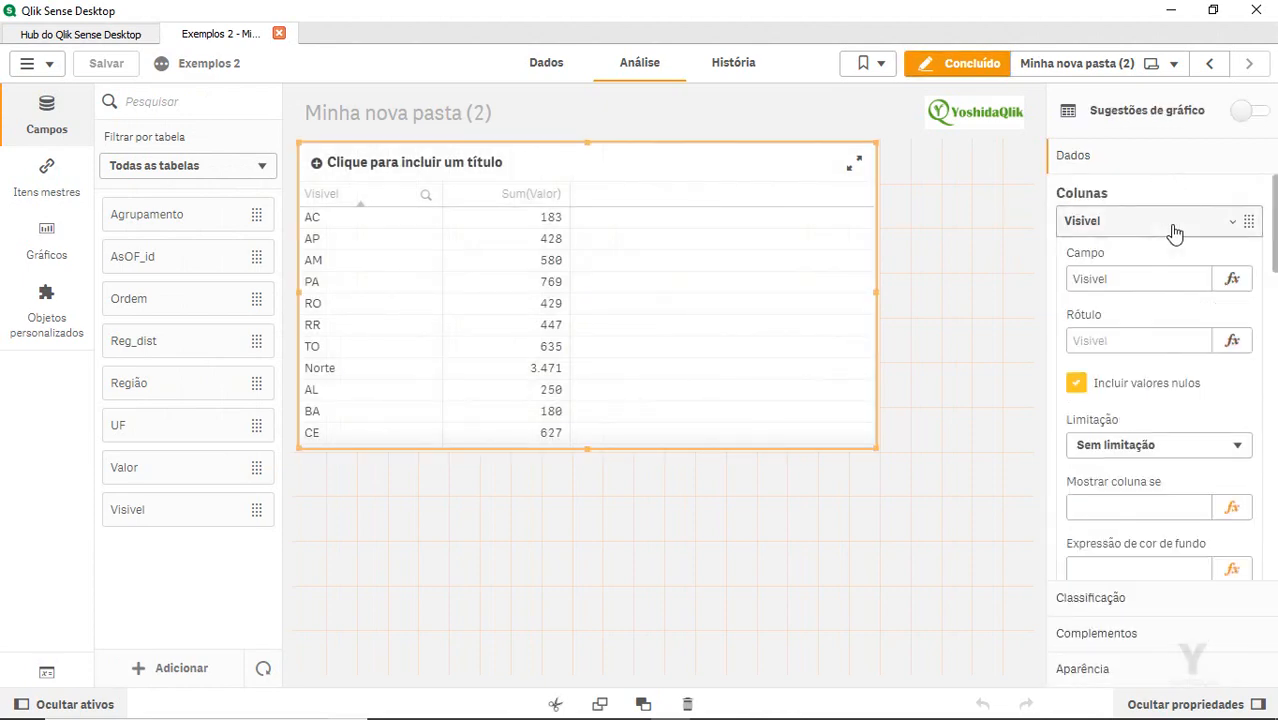
left_click(1165, 289)
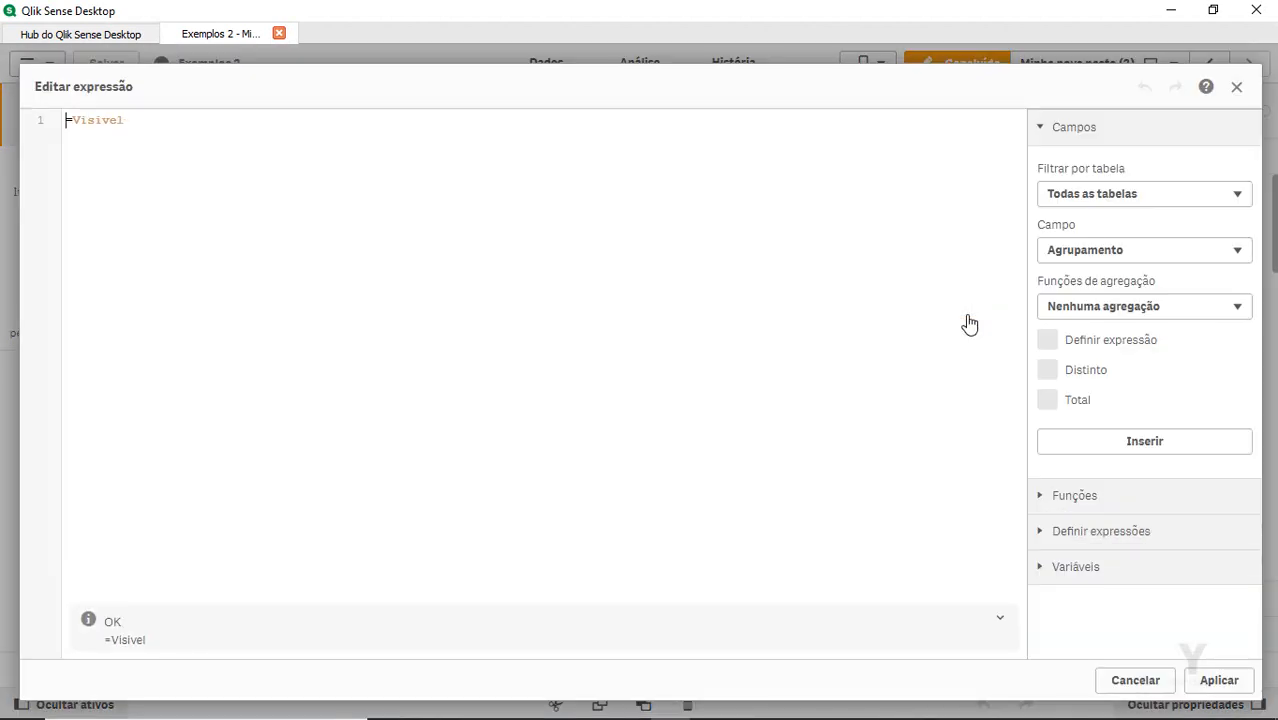
type("if( ")
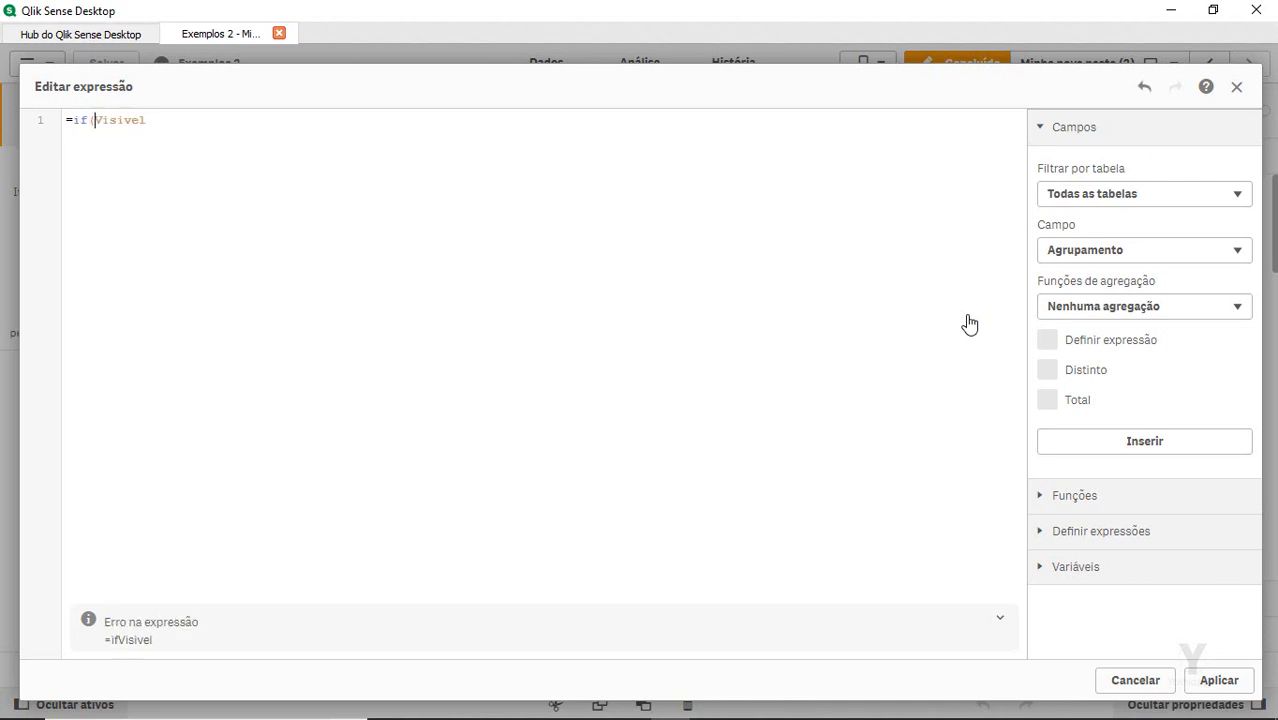
type("Agru")
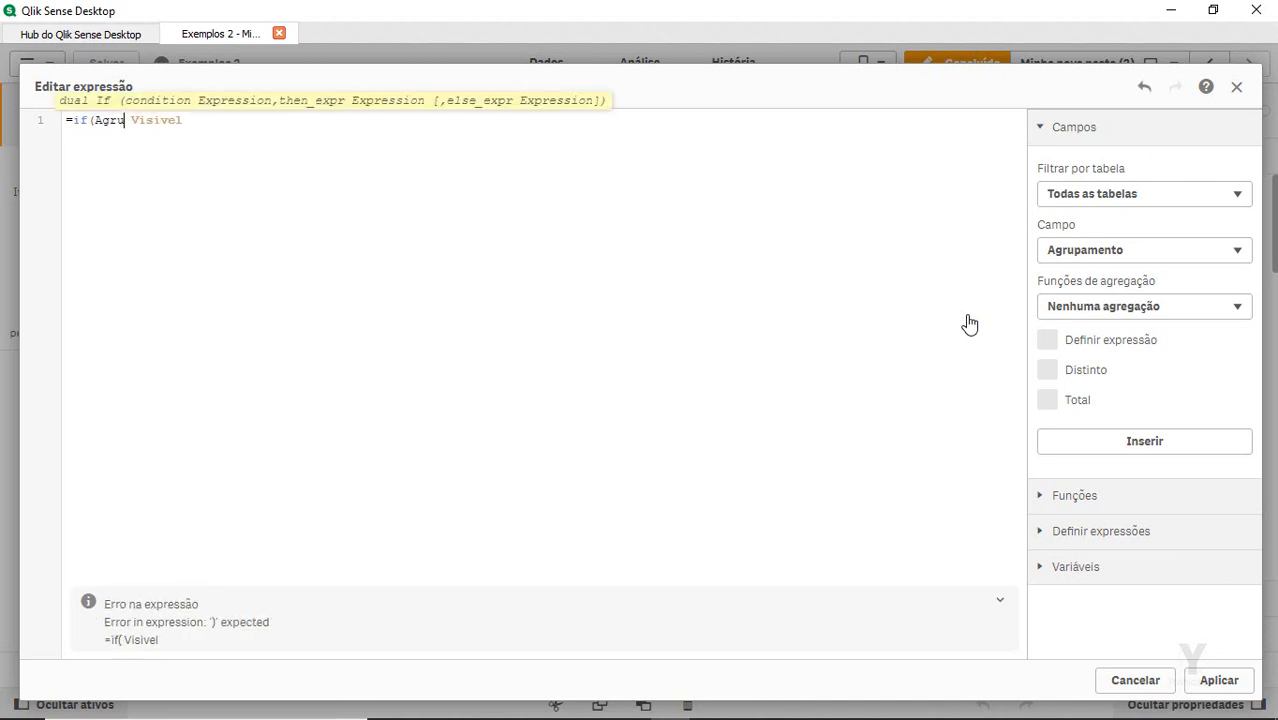
key("Return")
type("=")
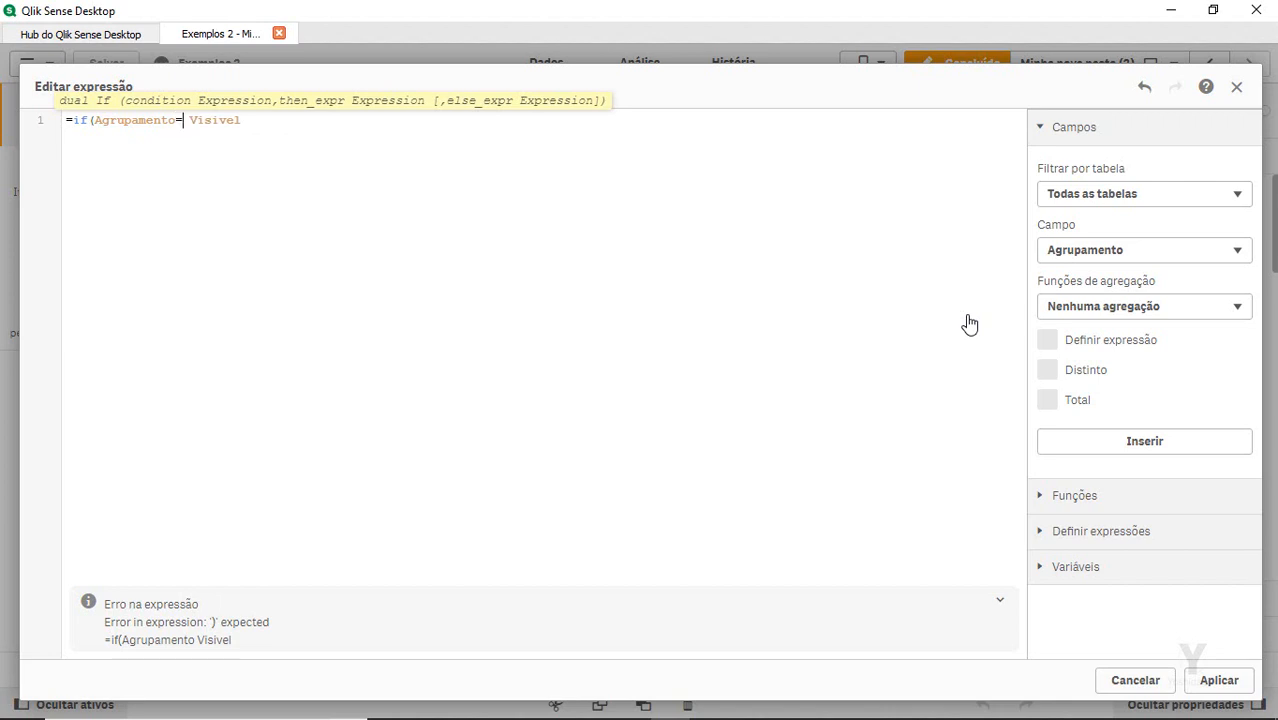
type("'Agrupamento_2'")
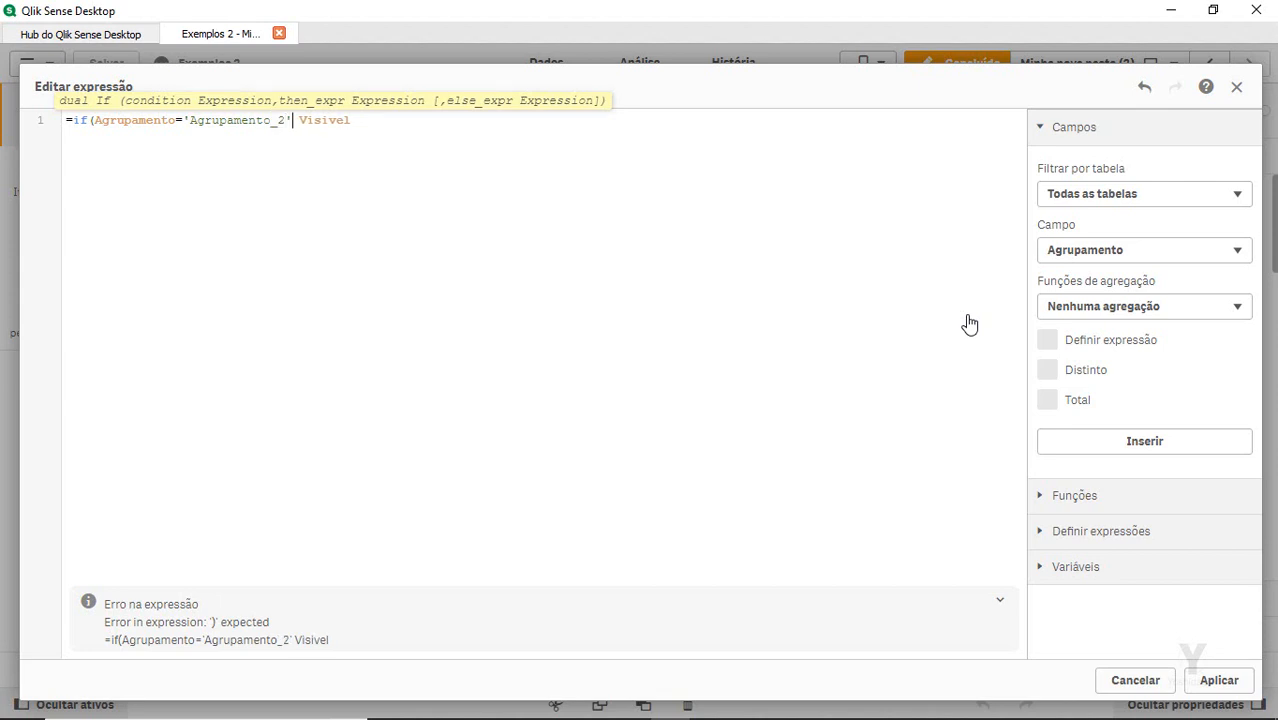
type(",")
key("End")
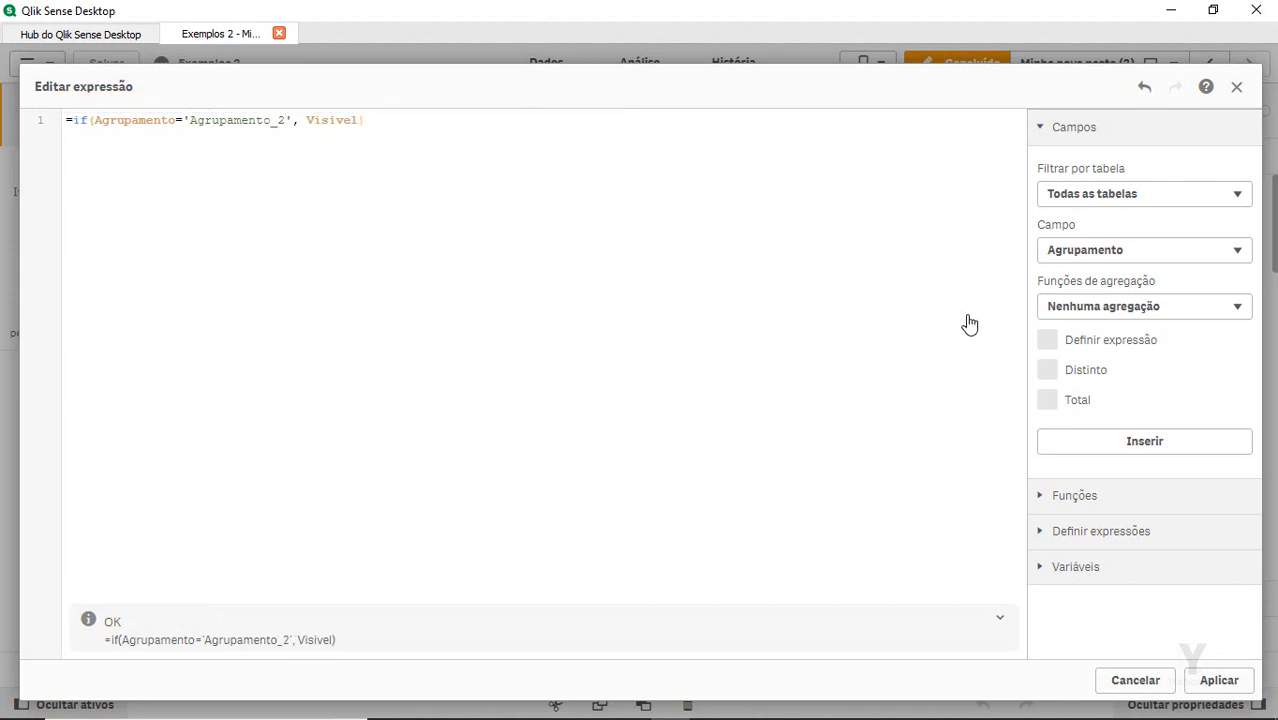
left_click(1218, 681)
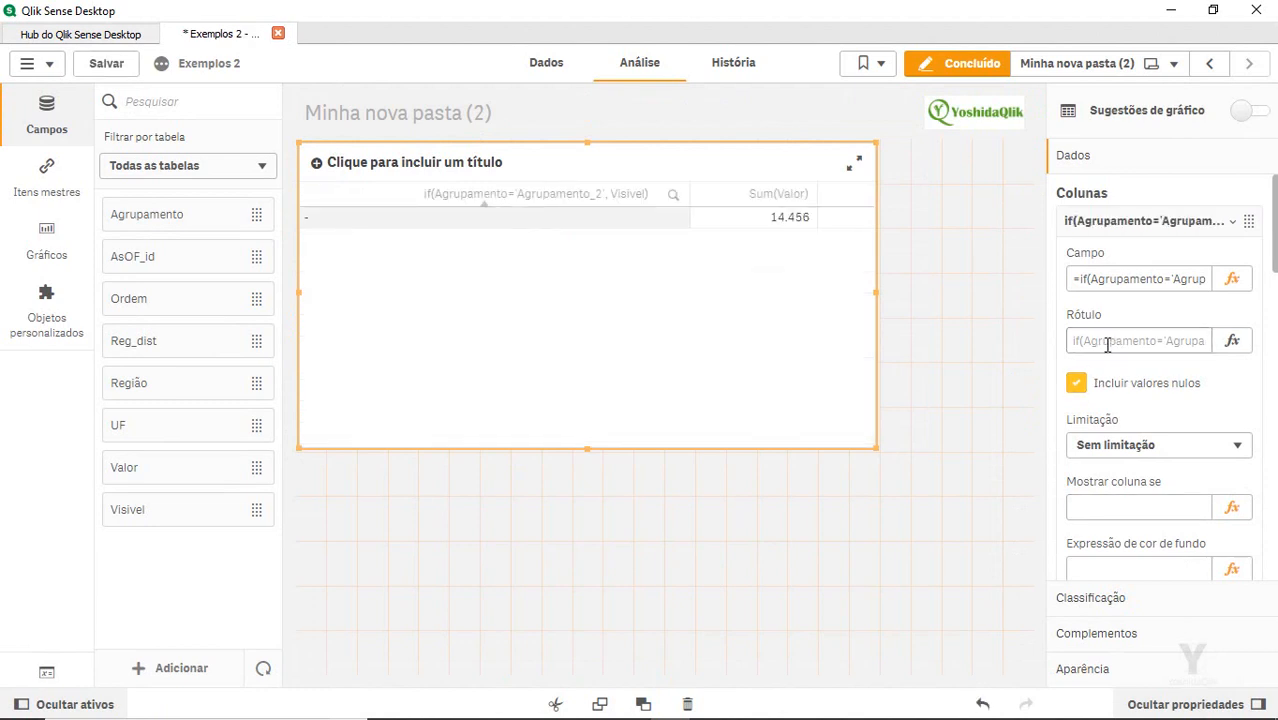
Check the grouping name in the load script and correct the condition in the table's dimension expression to 'Agrupamento 2'
left_click(554, 76)
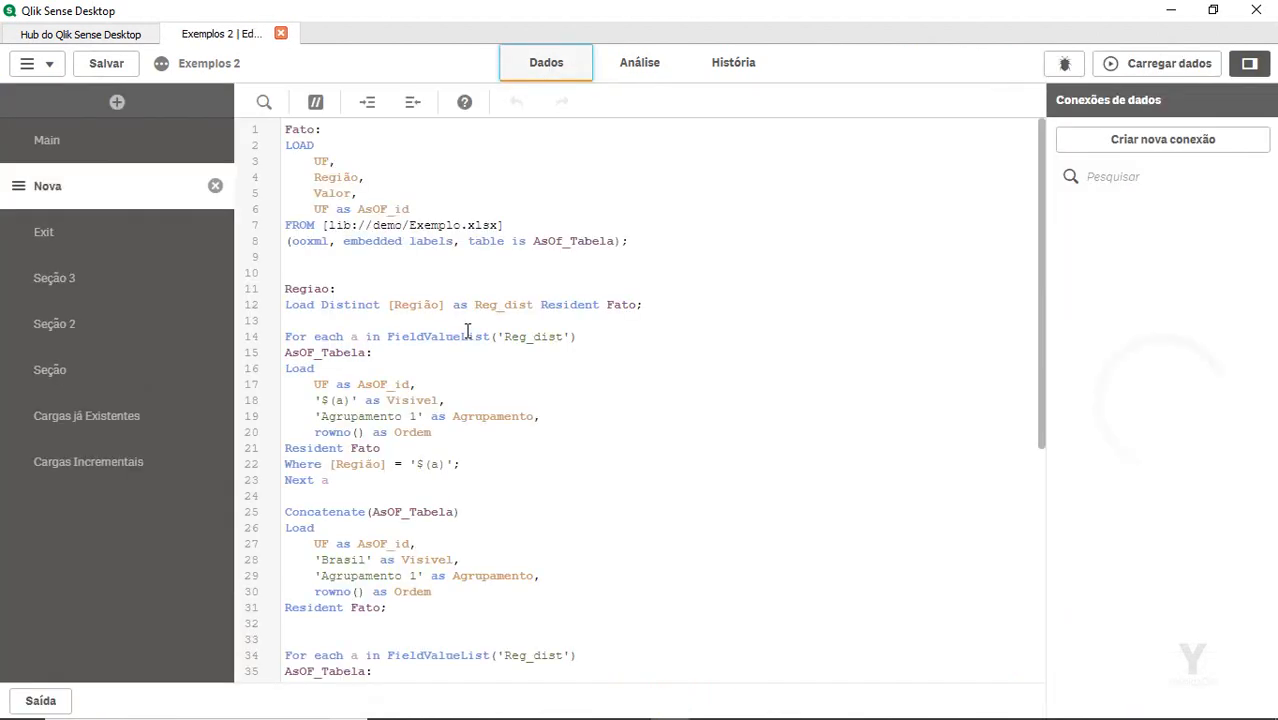
scroll(494, 460, "down", 1)
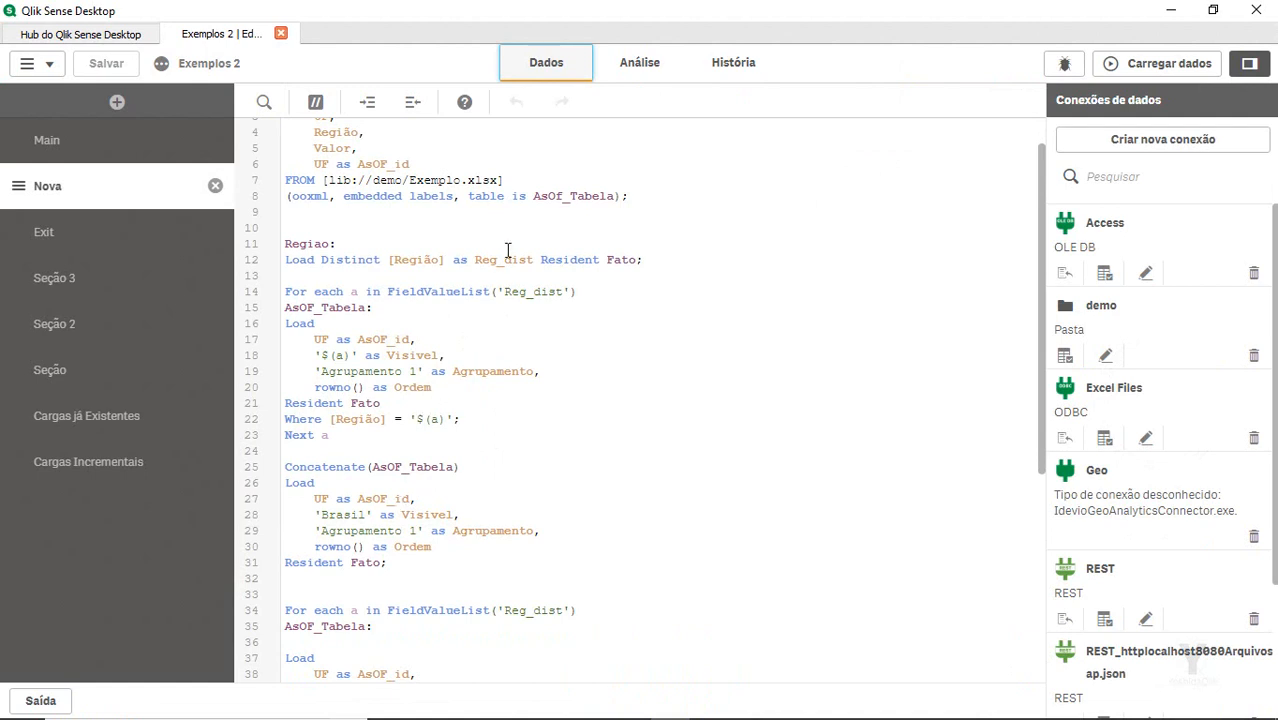
left_click(639, 63)
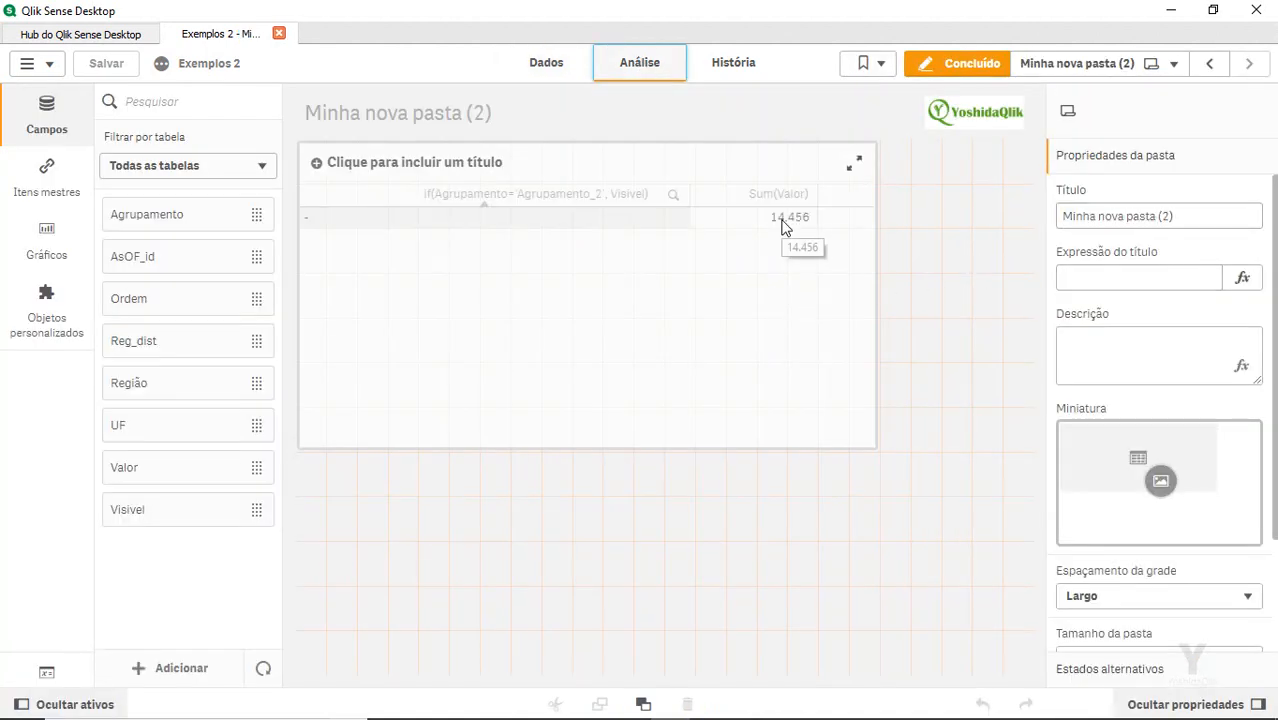
left_click(858, 284)
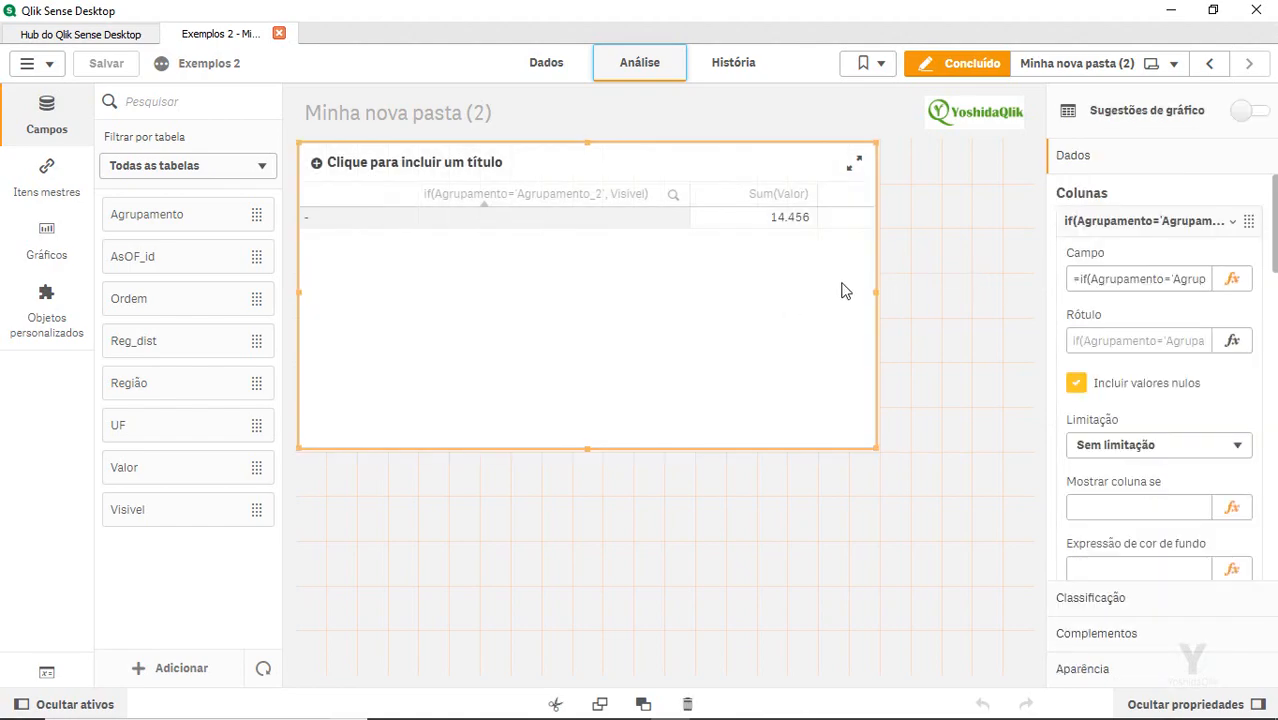
left_click(1232, 281)
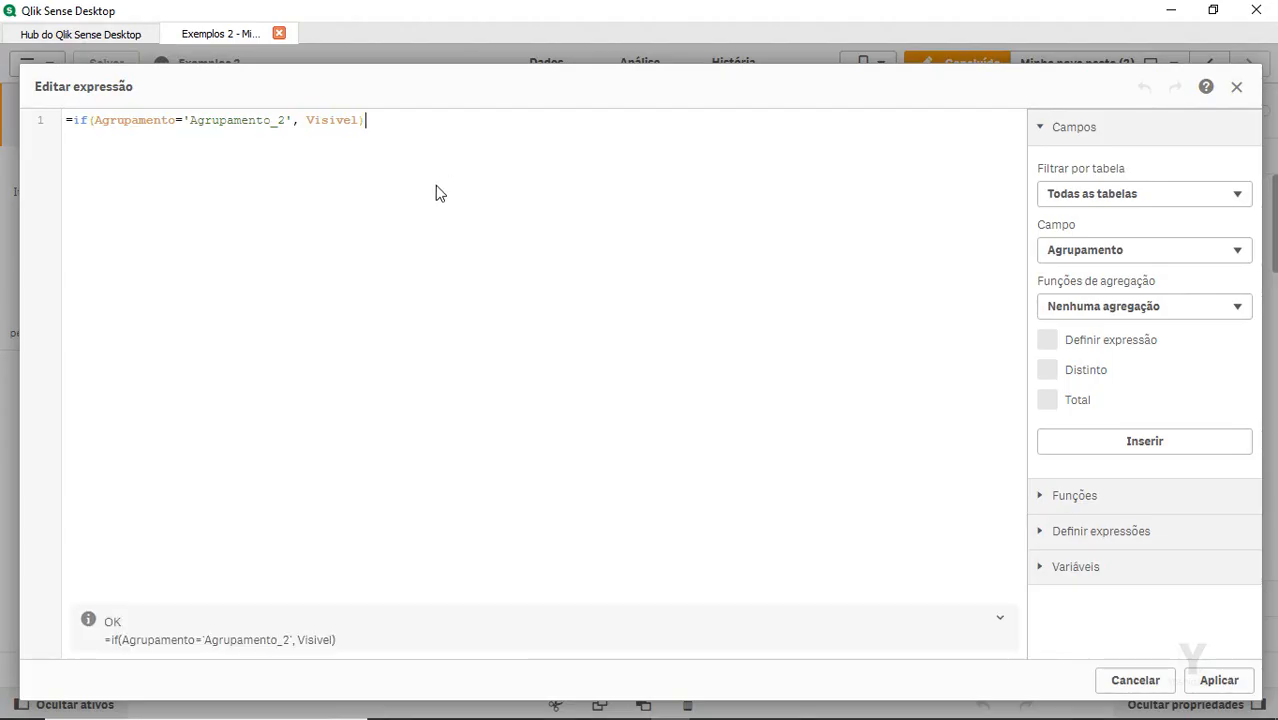
left_click(284, 122)
key("BackSpace")
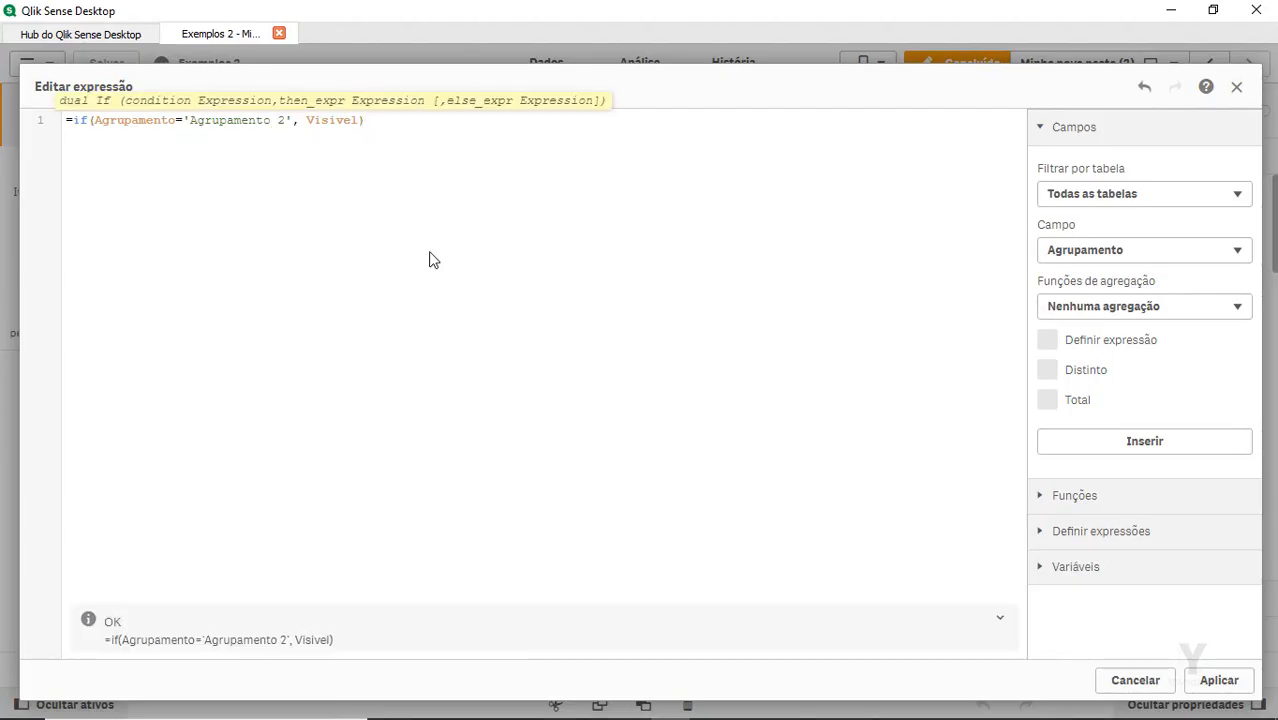
left_click(1218, 682)
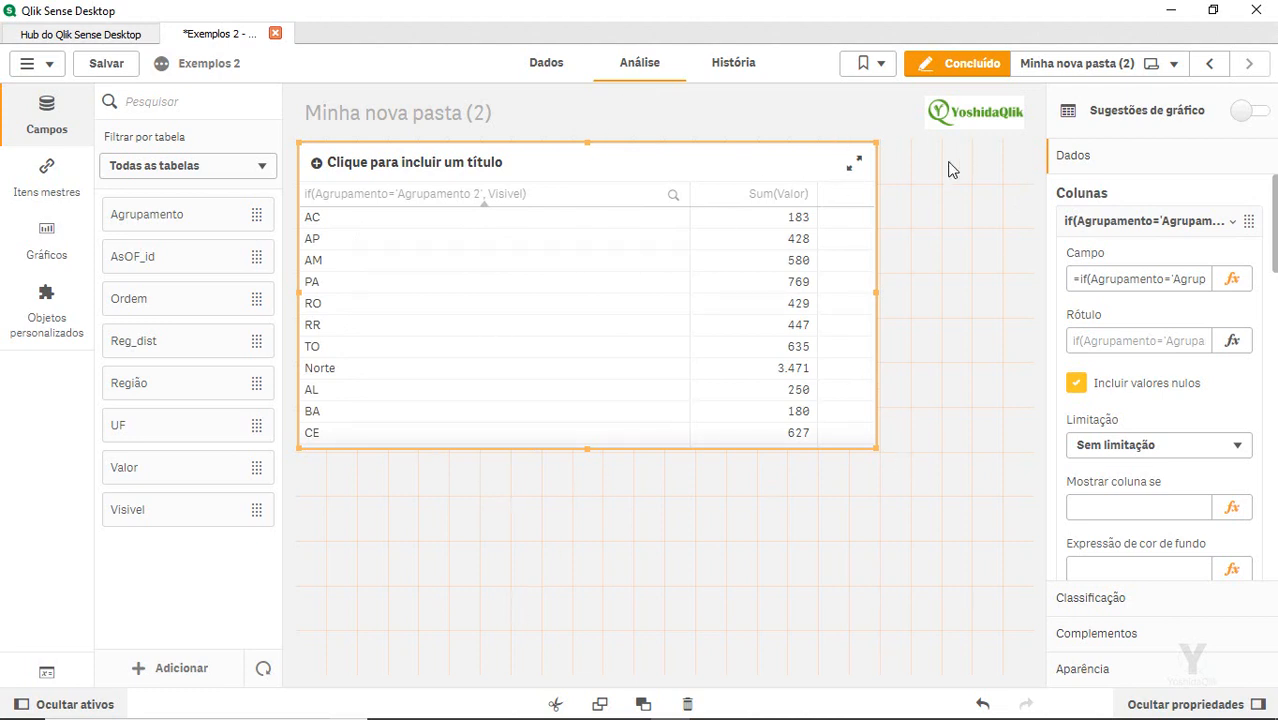
Review the filtered table's rows down to the end outside edit mode, and exclude null values from its dimension
left_click(965, 70)
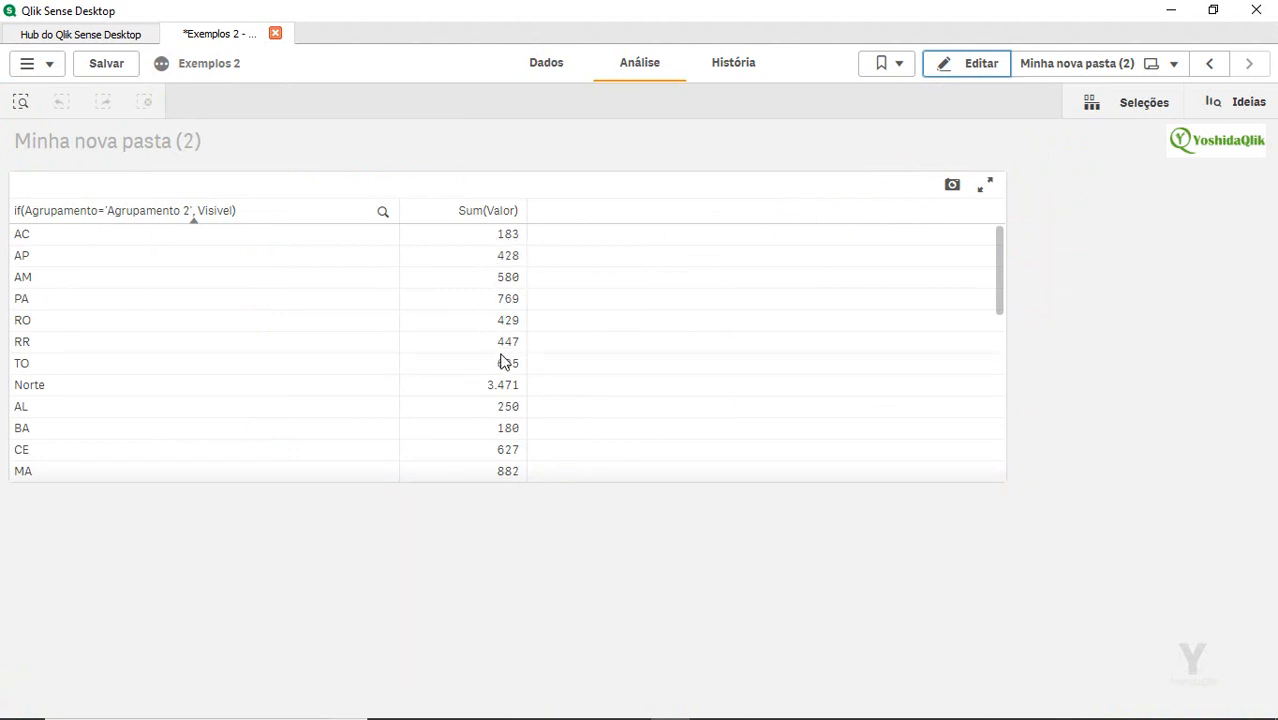
scroll(112, 425, "down", 6)
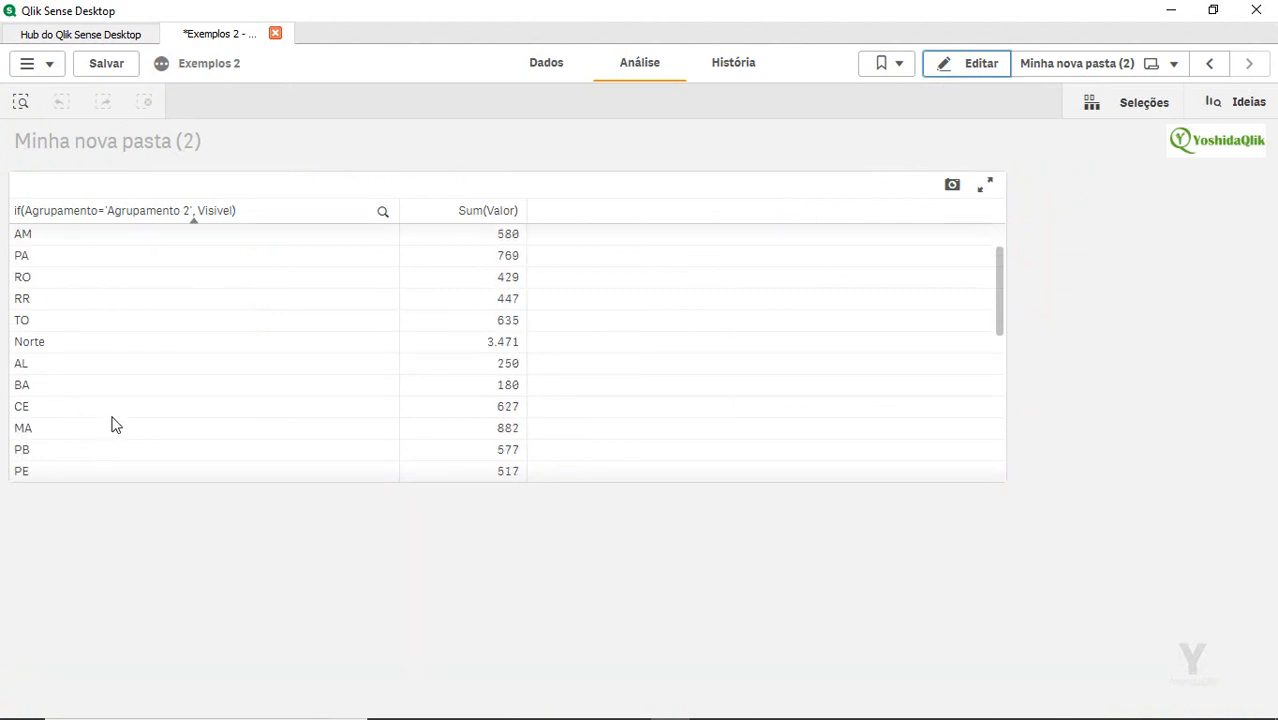
scroll(112, 425, "down", 2)
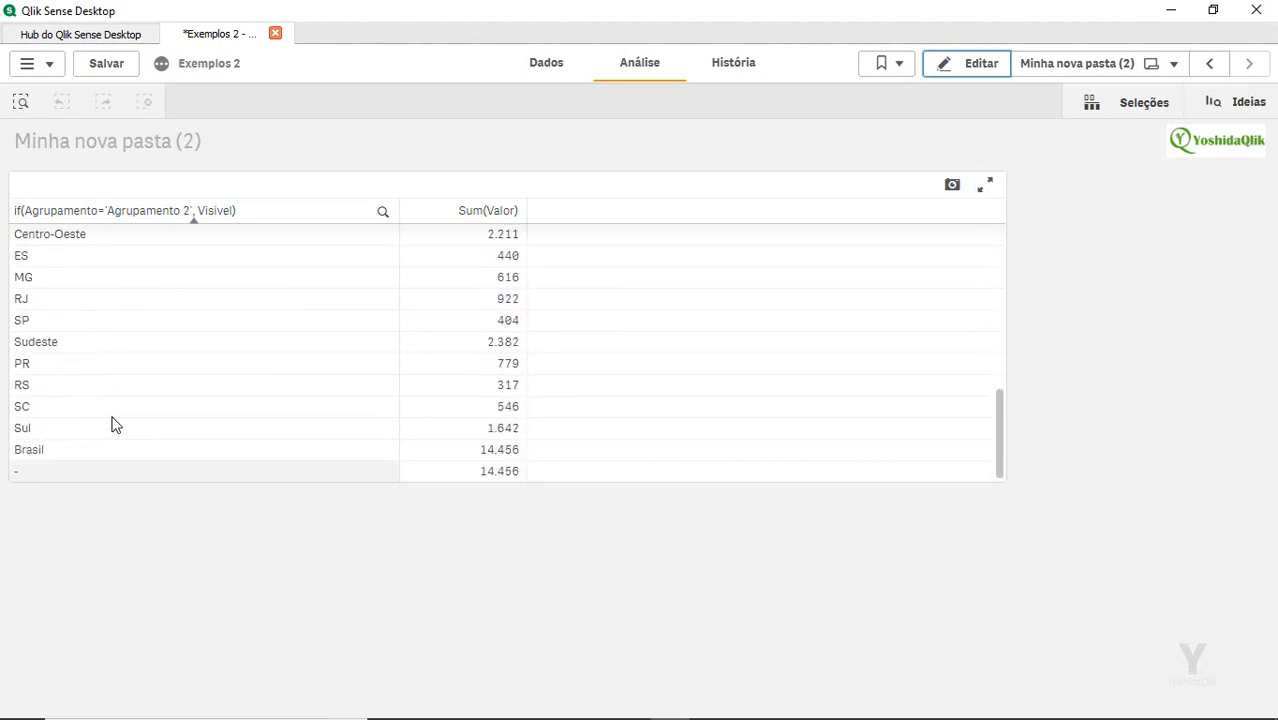
left_click(975, 62)
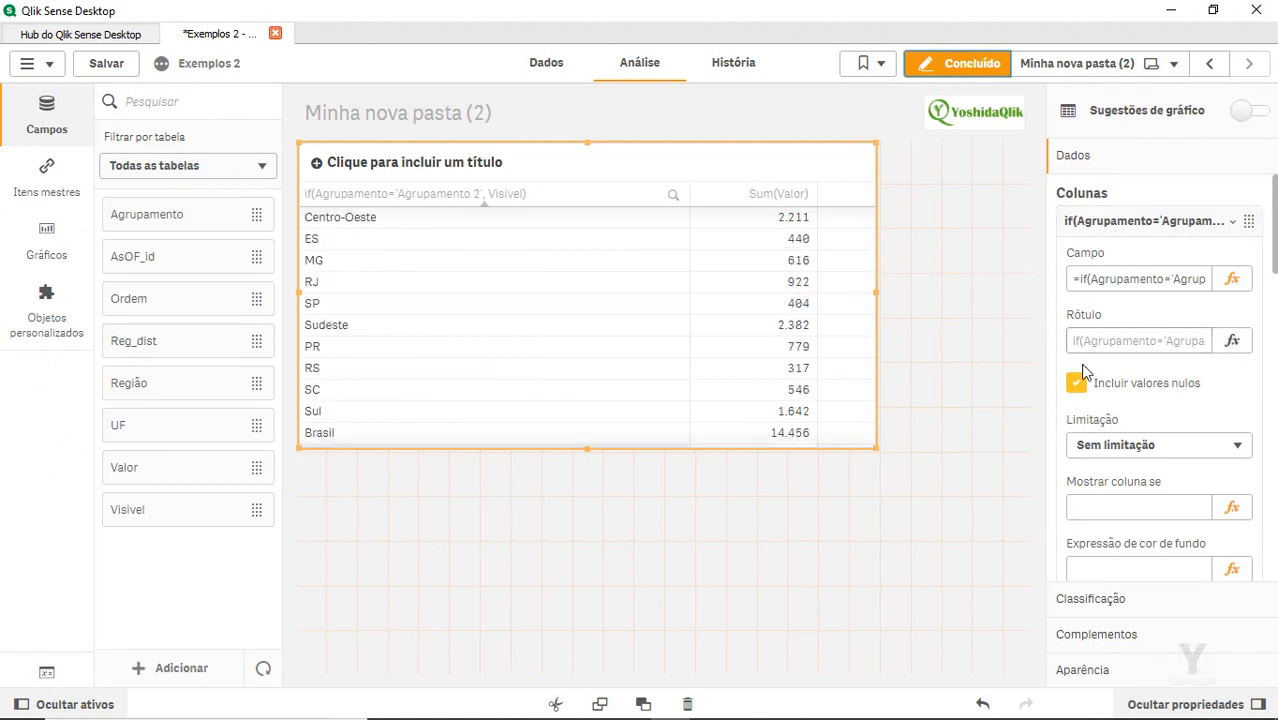
left_click(1076, 382)
Label the table's dimension 'Detalhes de UF e Região' and enlarge the table to fill almost the whole sheet grid
left_click(1129, 338)
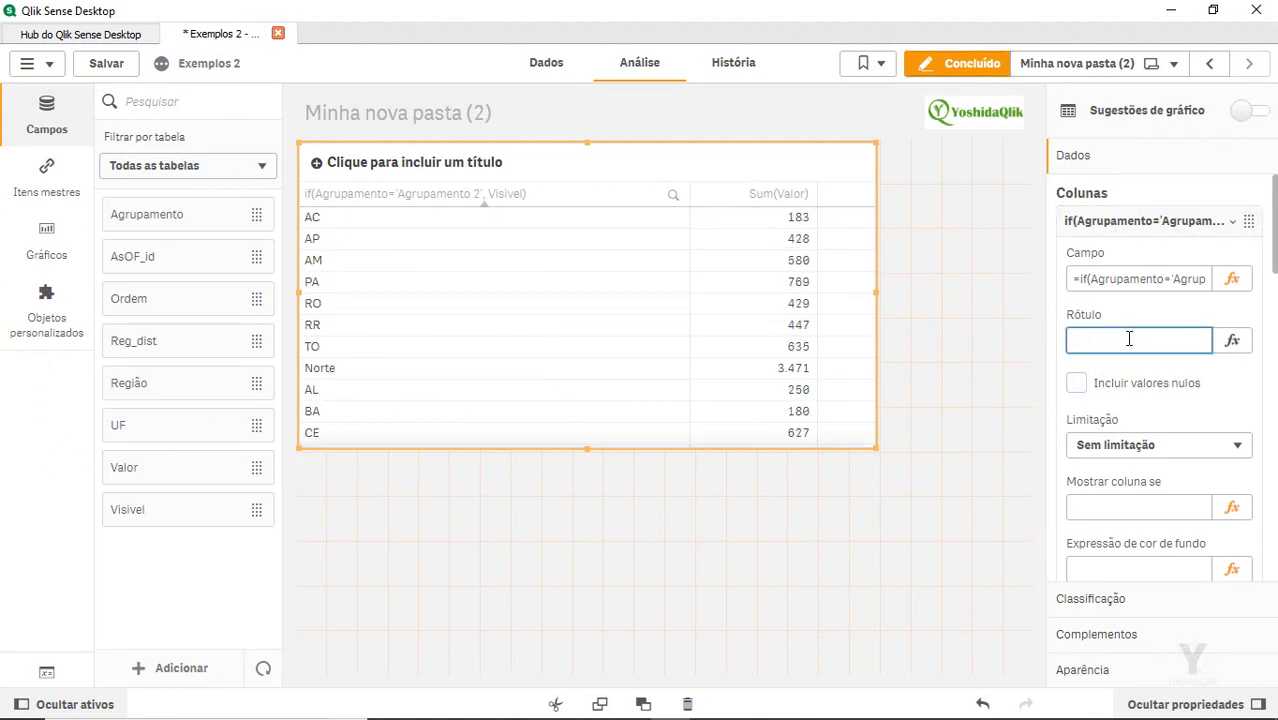
type("Detalhes de UF e Região")
key("Return")
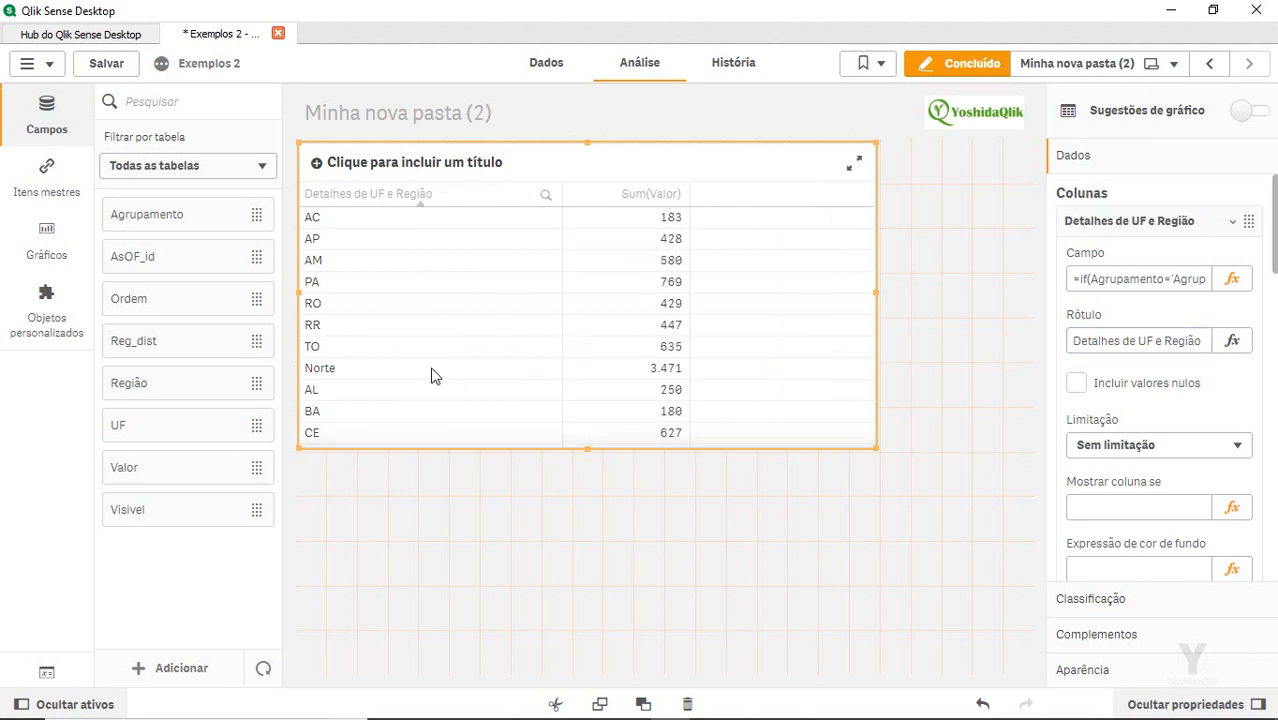
left_click_drag(877, 450, 984, 692)
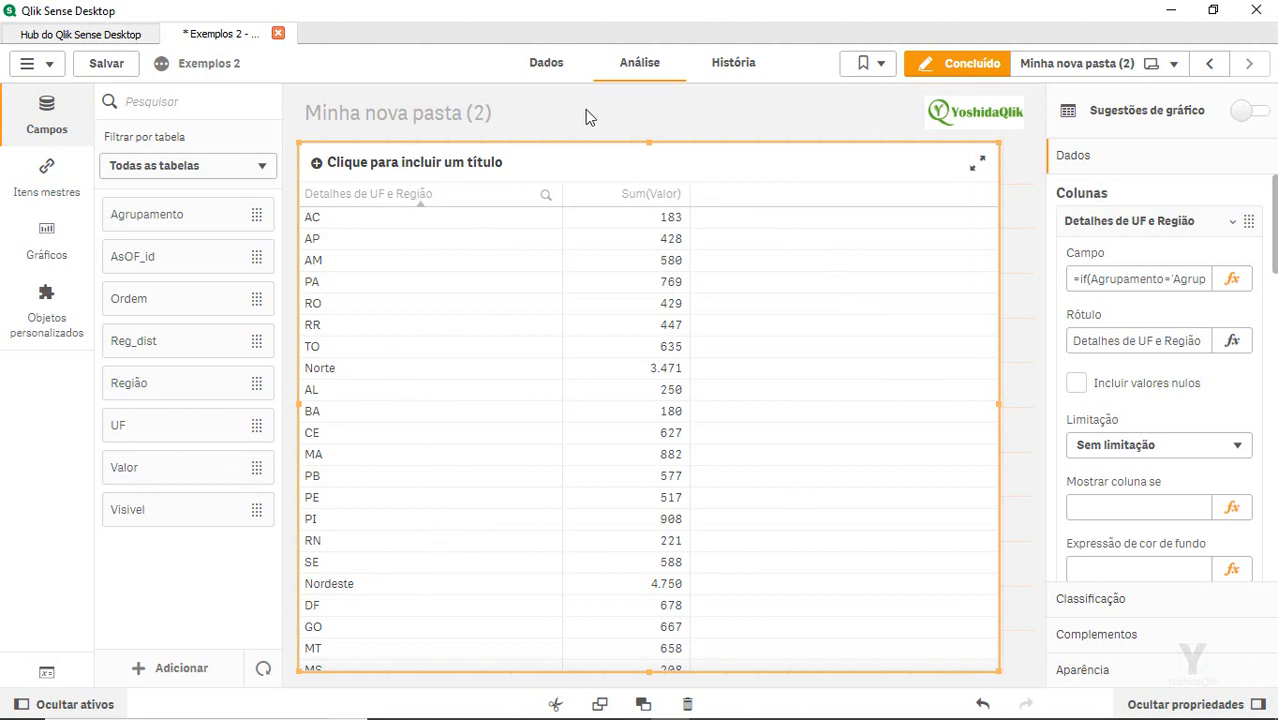
In the load script, add the field '2 as Nivel' after Ordem in the first loop's Load statement
left_click(546, 64)
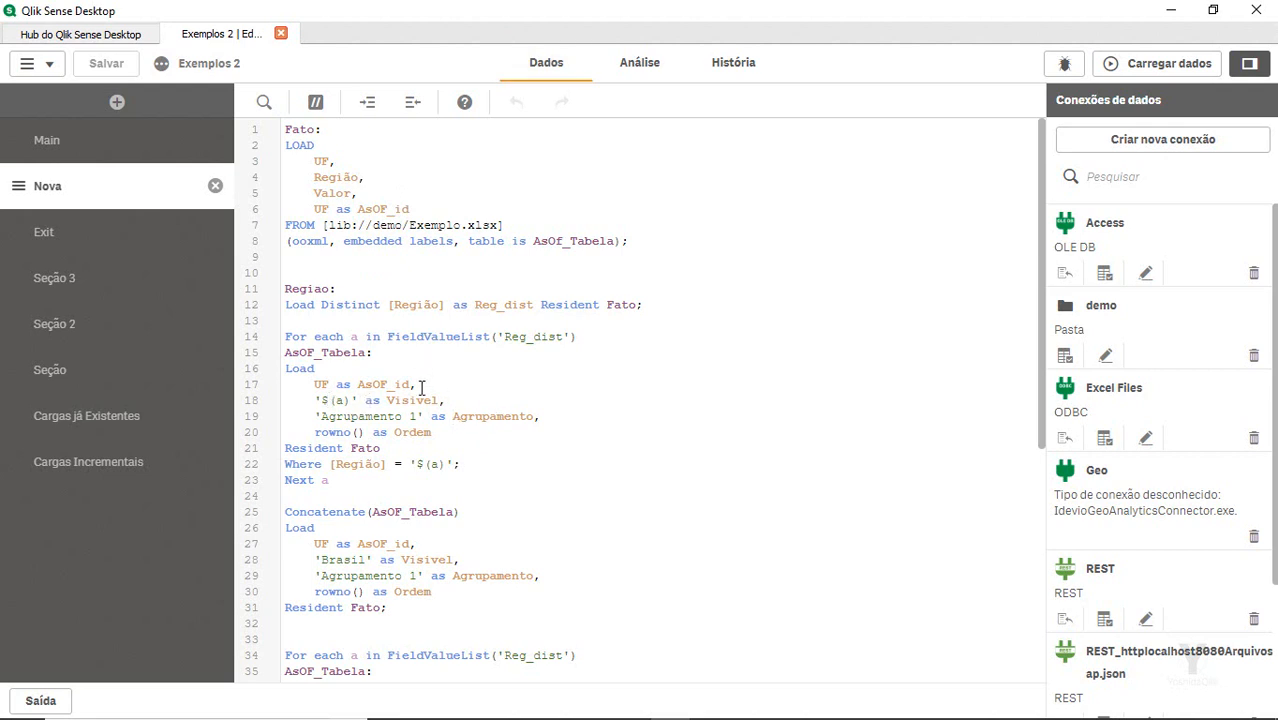
key("Return")
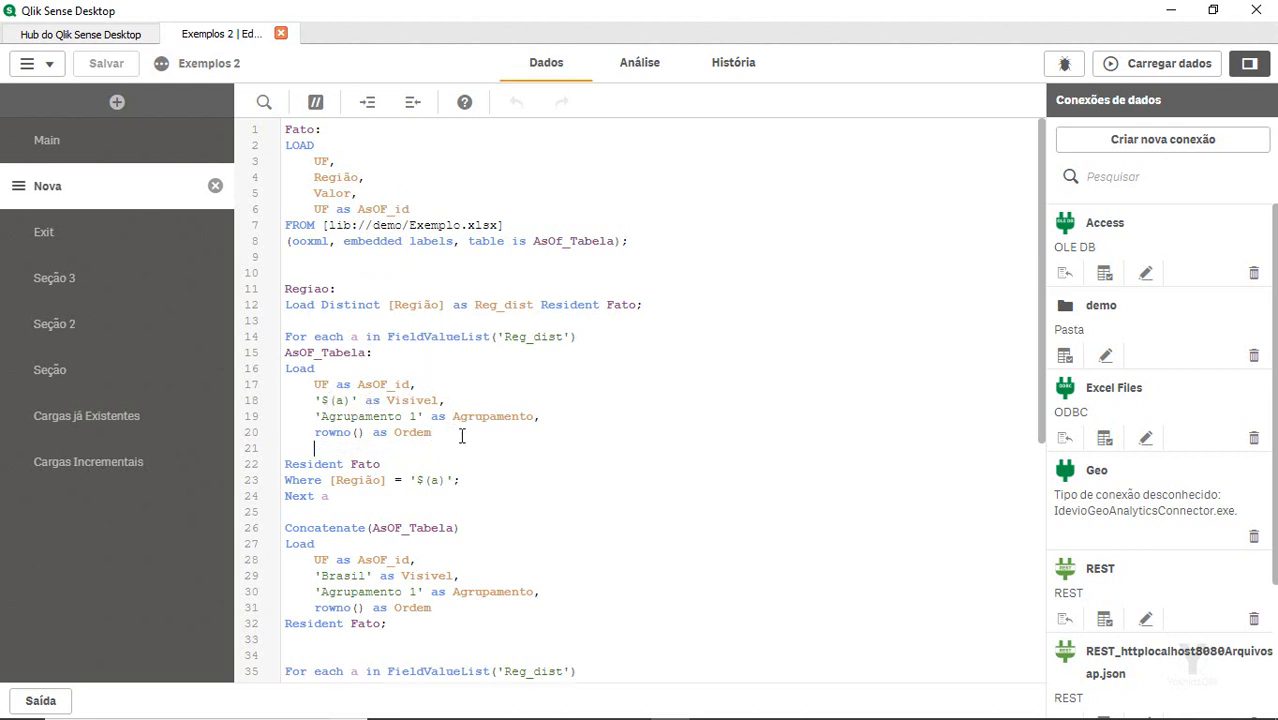
type("2 ")
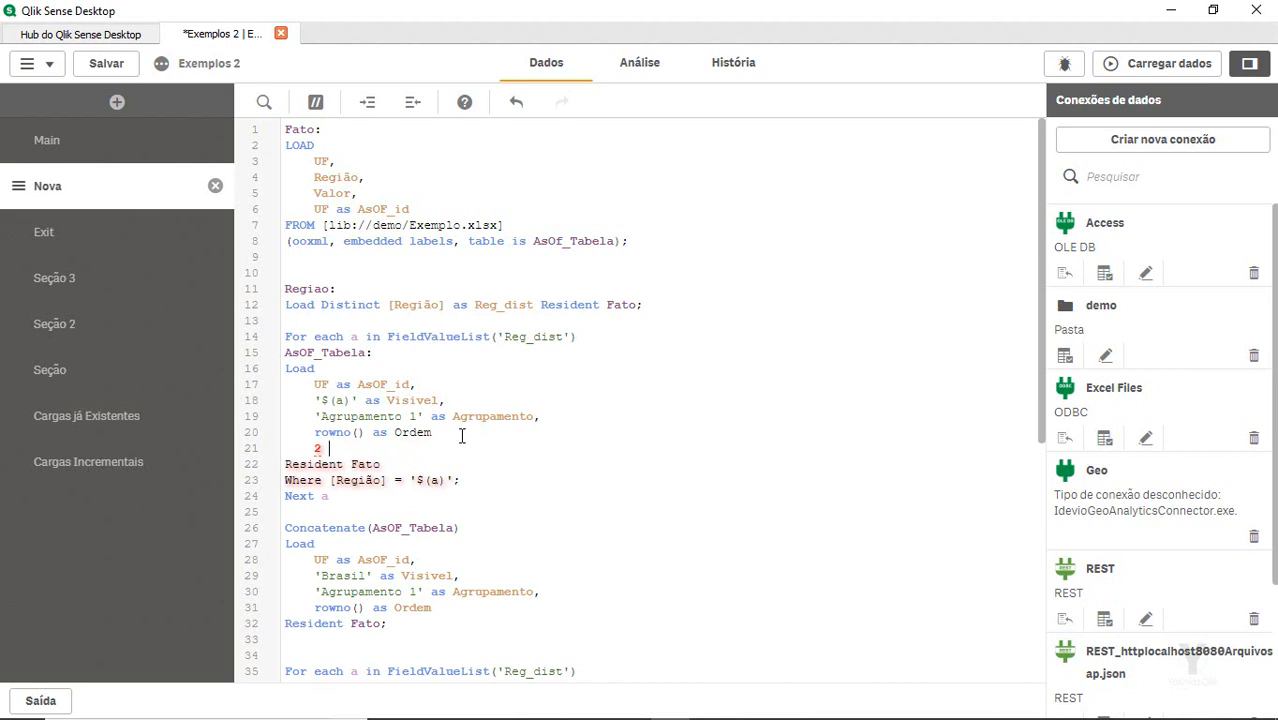
type("as Nivel,")
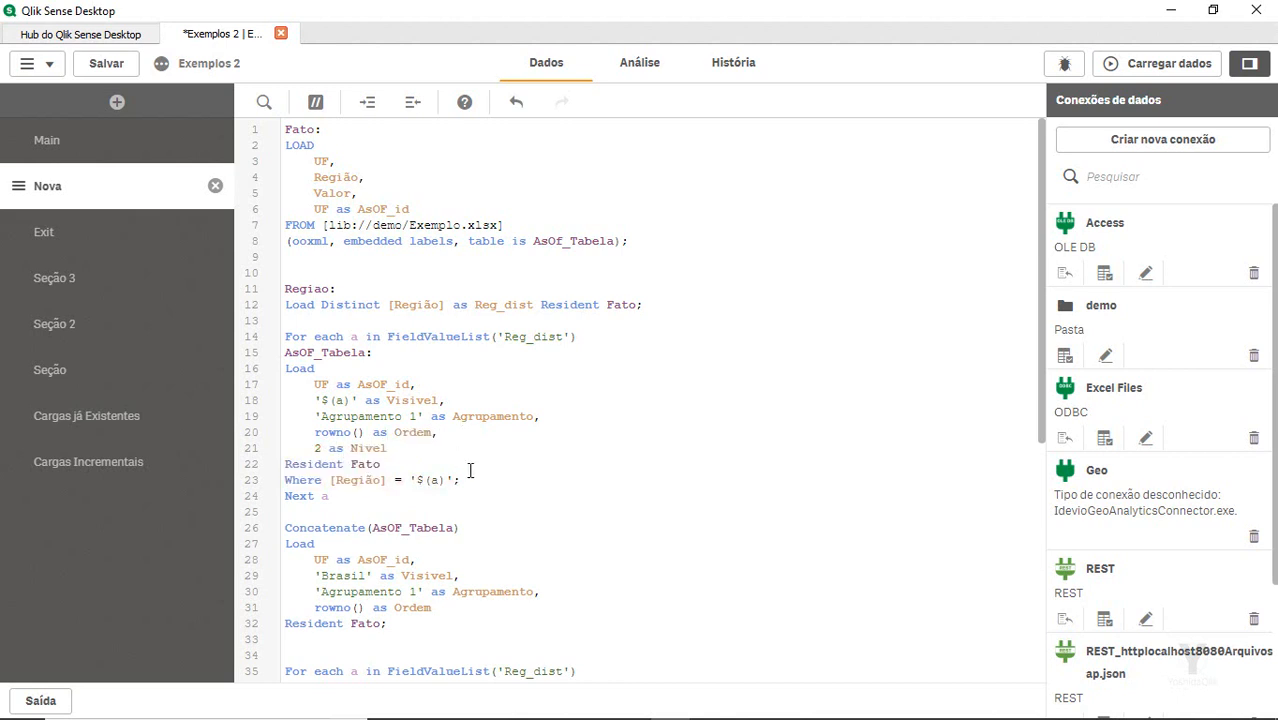
Copy the Nivel field line into the Agrupamento 1 Brasil Load, after Ordem, with its level set to 3
scroll(470, 468, "down", 2)
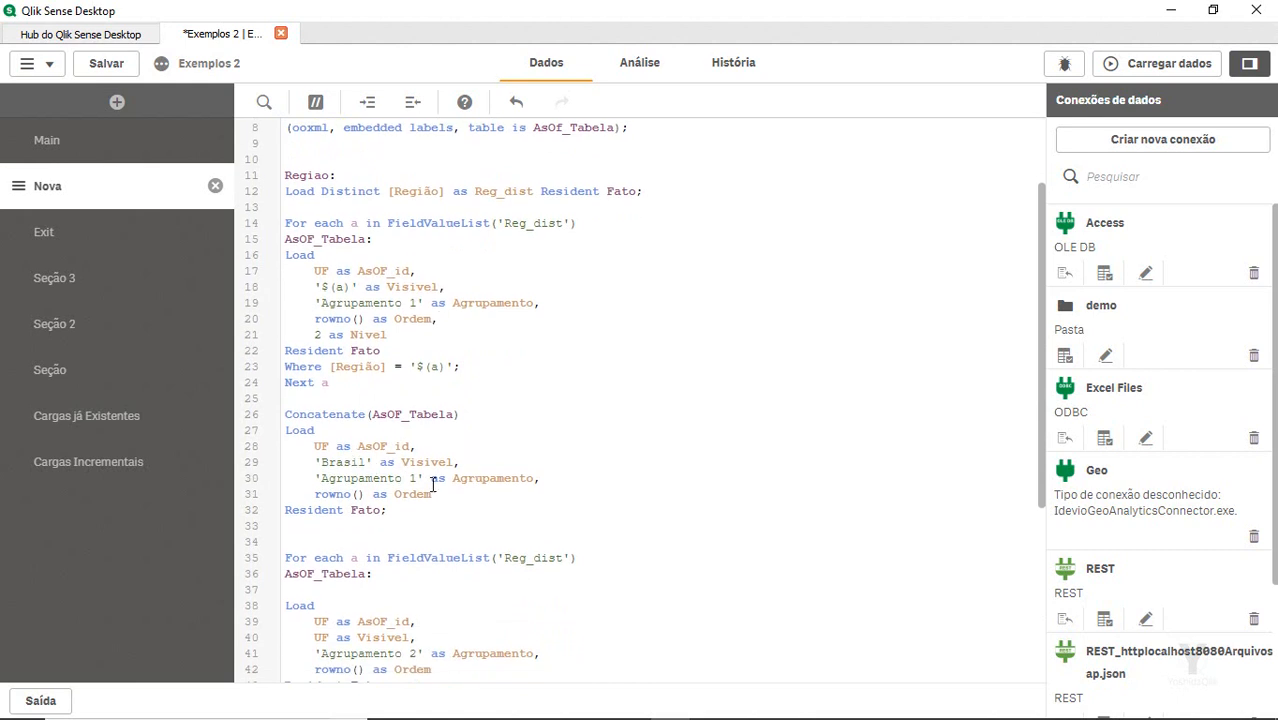
left_click(446, 494)
left_click(454, 317)
key("shift+Down")
key("ctrl+c")
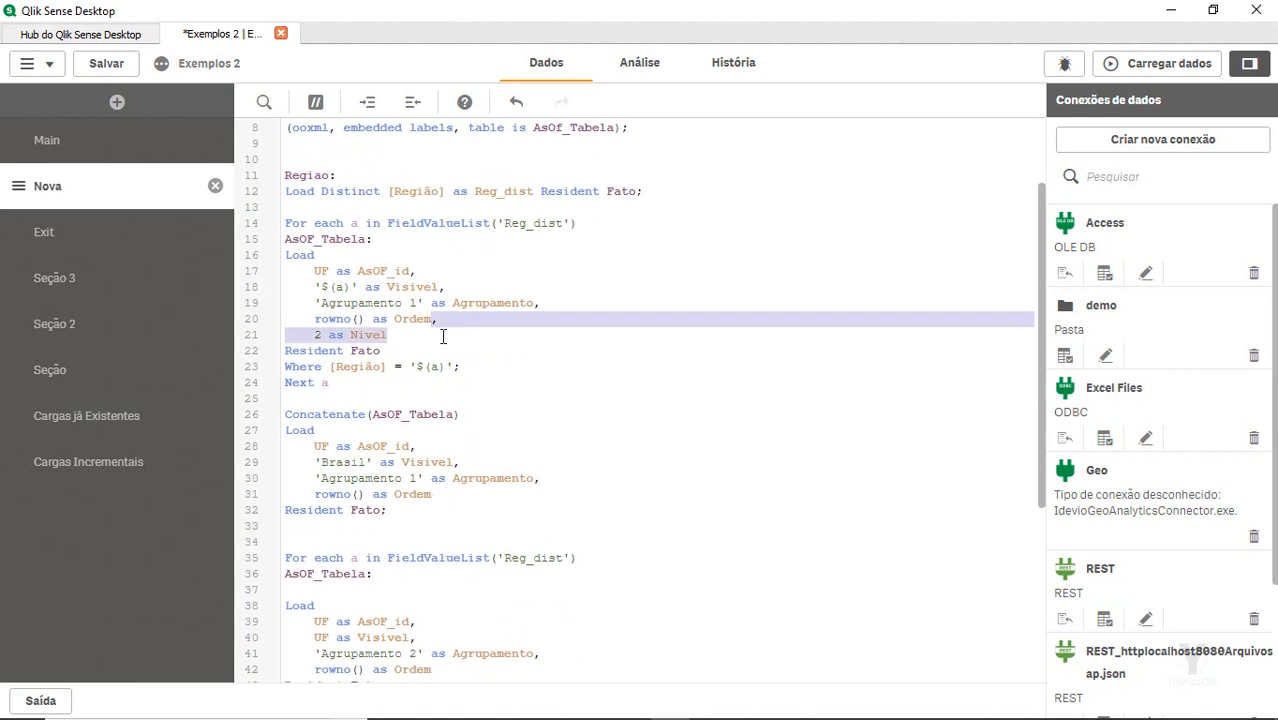
left_click(432, 496)
key("Return")
type(",")
key("ctrl+v")
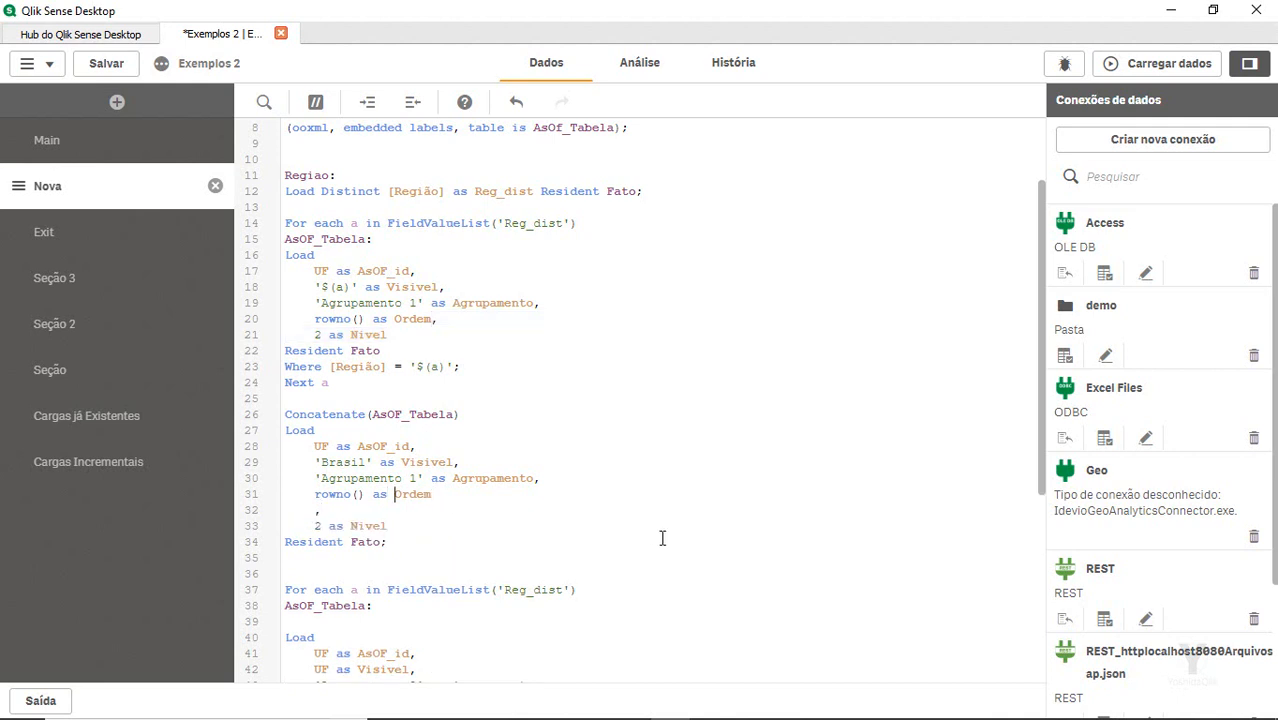
key("Delete")
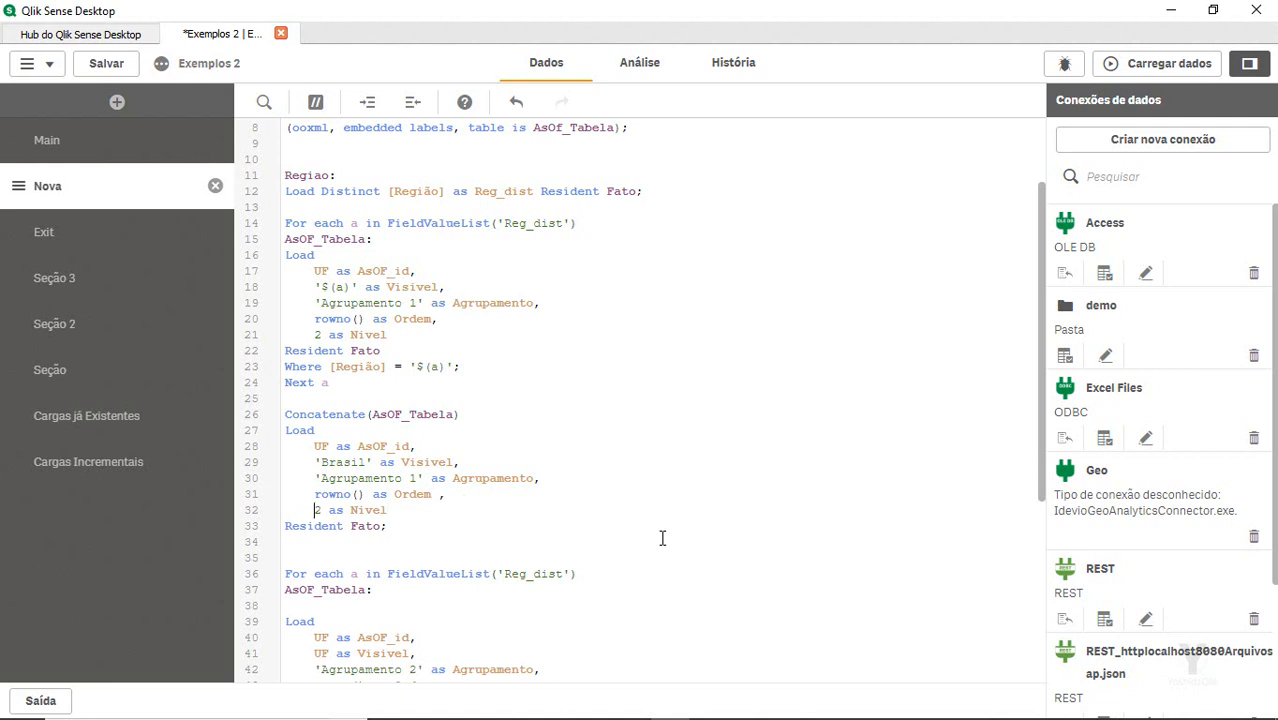
Add the Nivel field after Ordem in the second loop's first Load, with its level set to 1
scroll(655, 545, "down", 5)
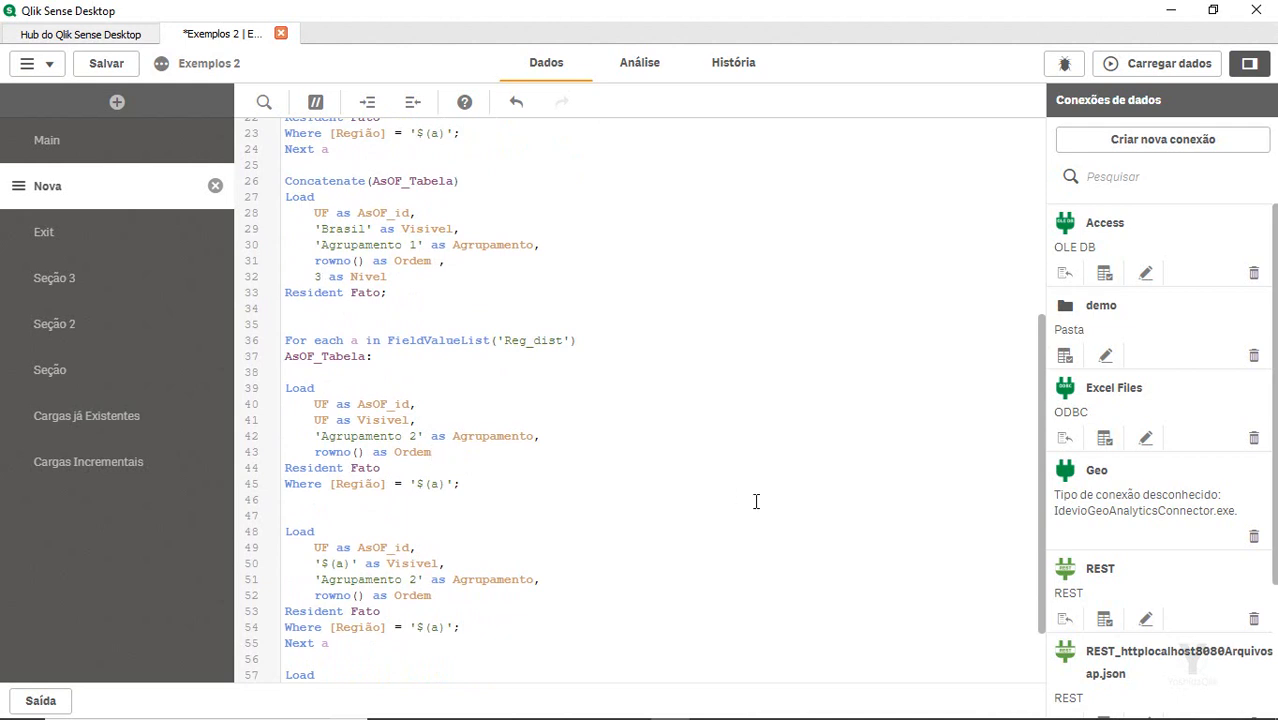
type(",")
key("Return")
type("2 as Nivel")
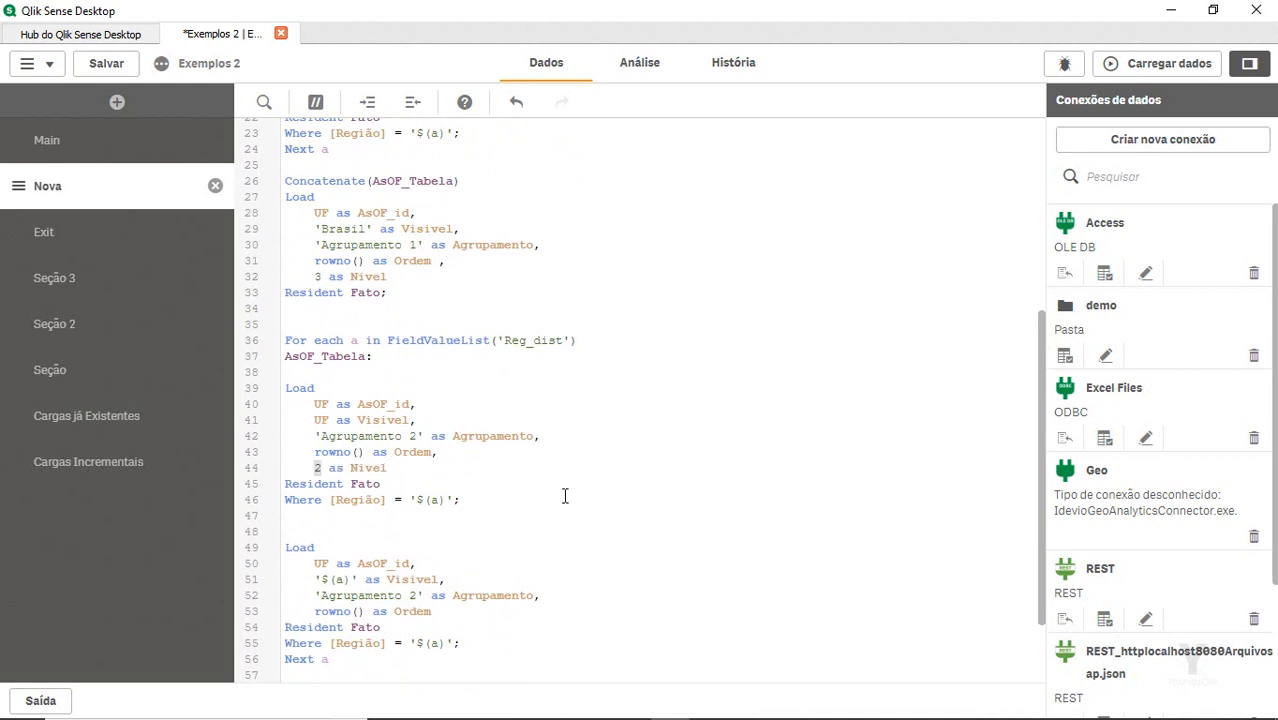
scroll(479, 551, "down", 1)
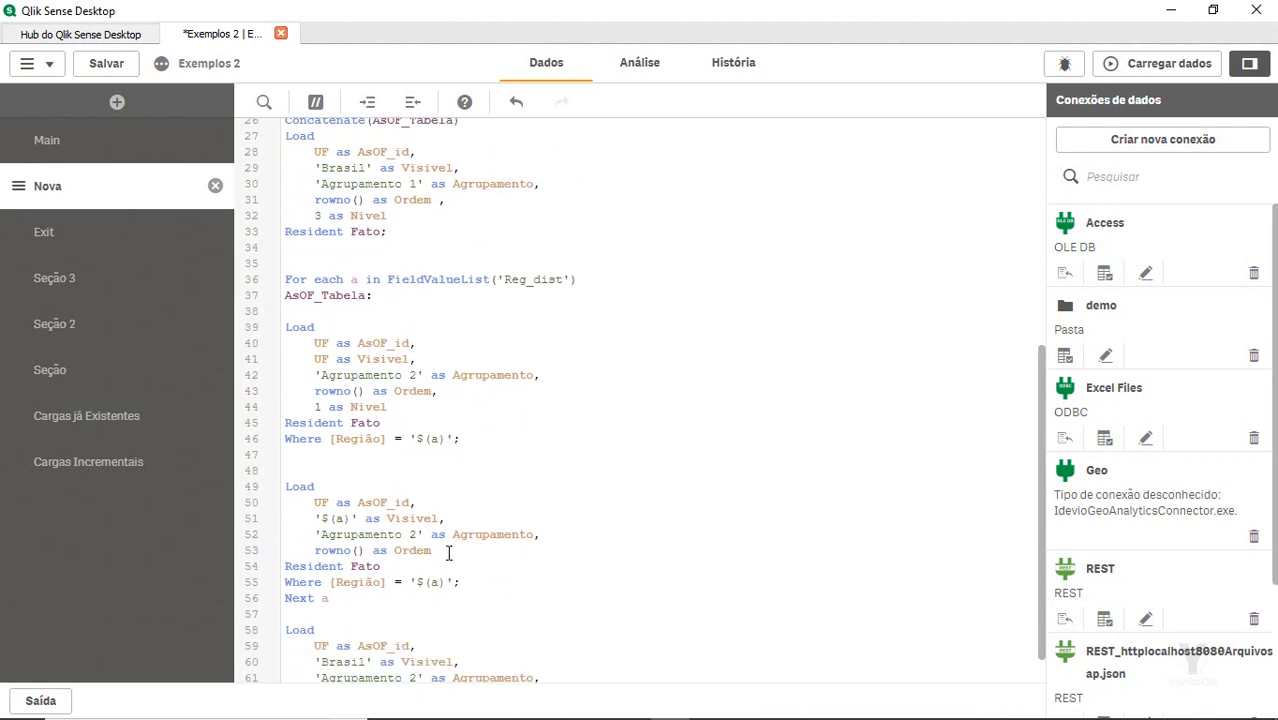
Add the Nivel field after Ordem in the second loop's region Load with level 2 and in the final Brasil Load with level 3
type(",     2 as Nivel")
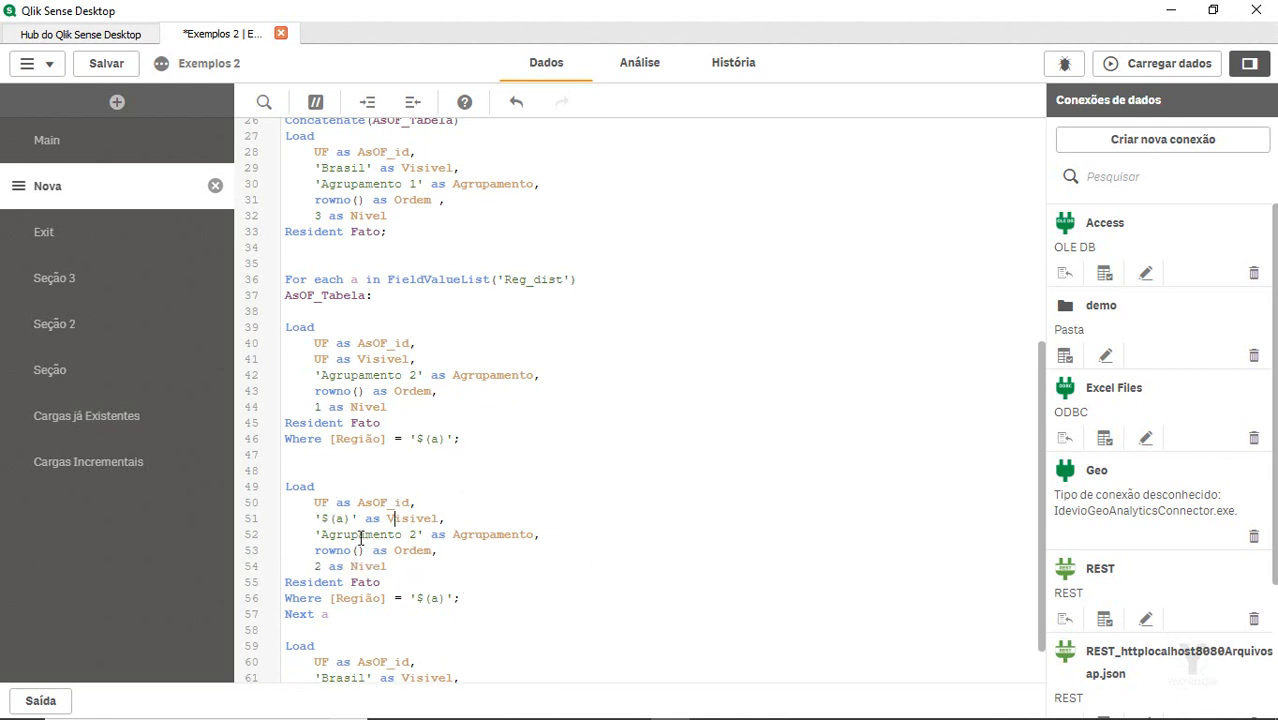
scroll(491, 613, "down", 1)
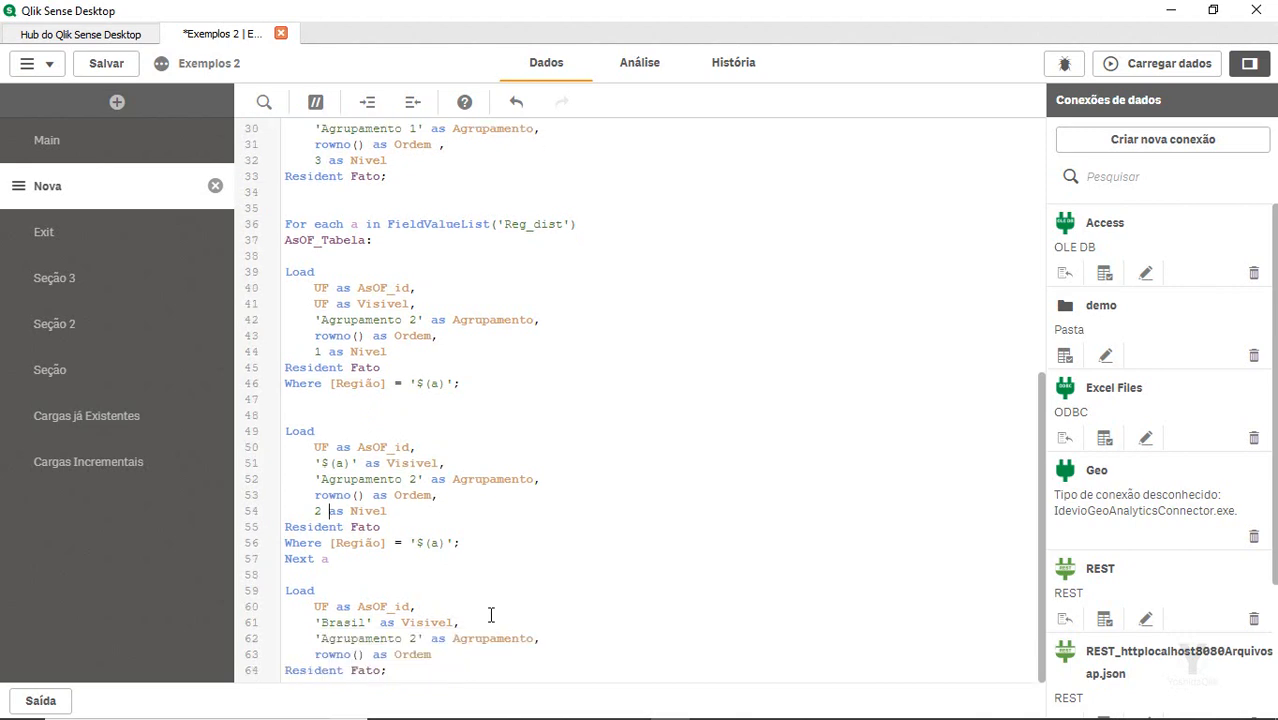
left_click(441, 659)
type(",")
key("Return")
type("2 as Nivel")
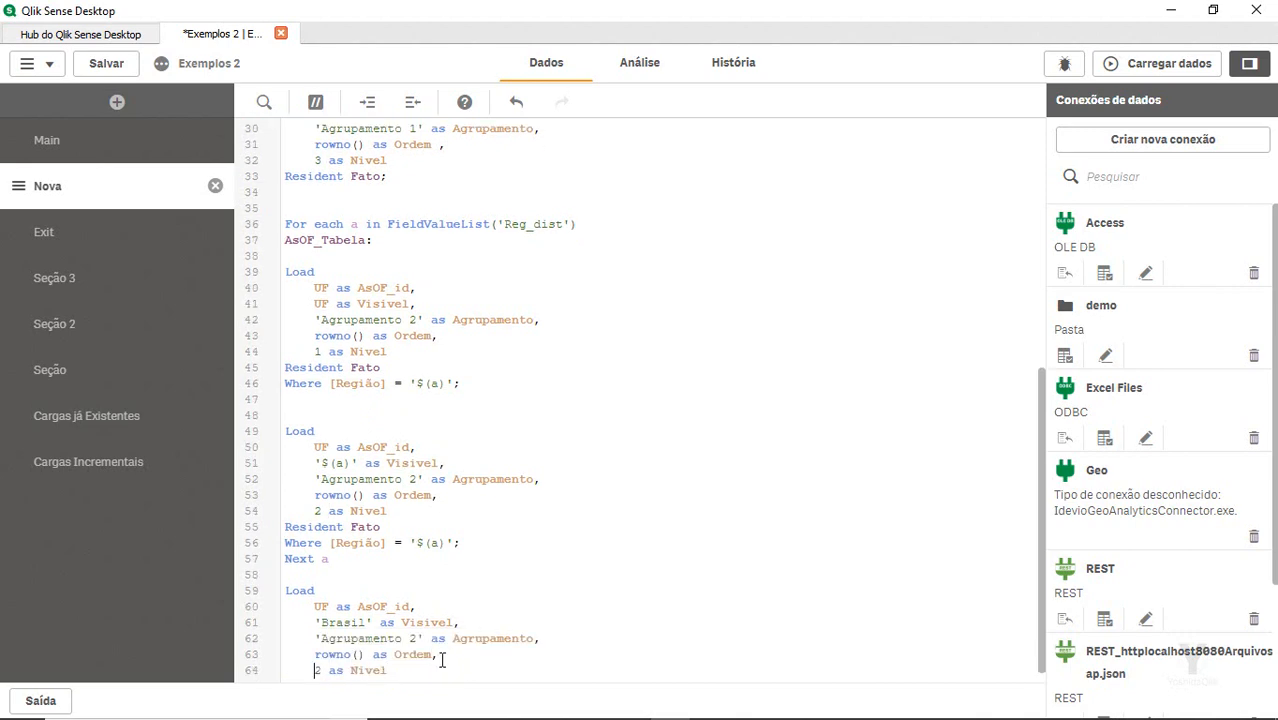
Reload the app data with the edited script and return to the analysis sheet
left_click(1127, 63)
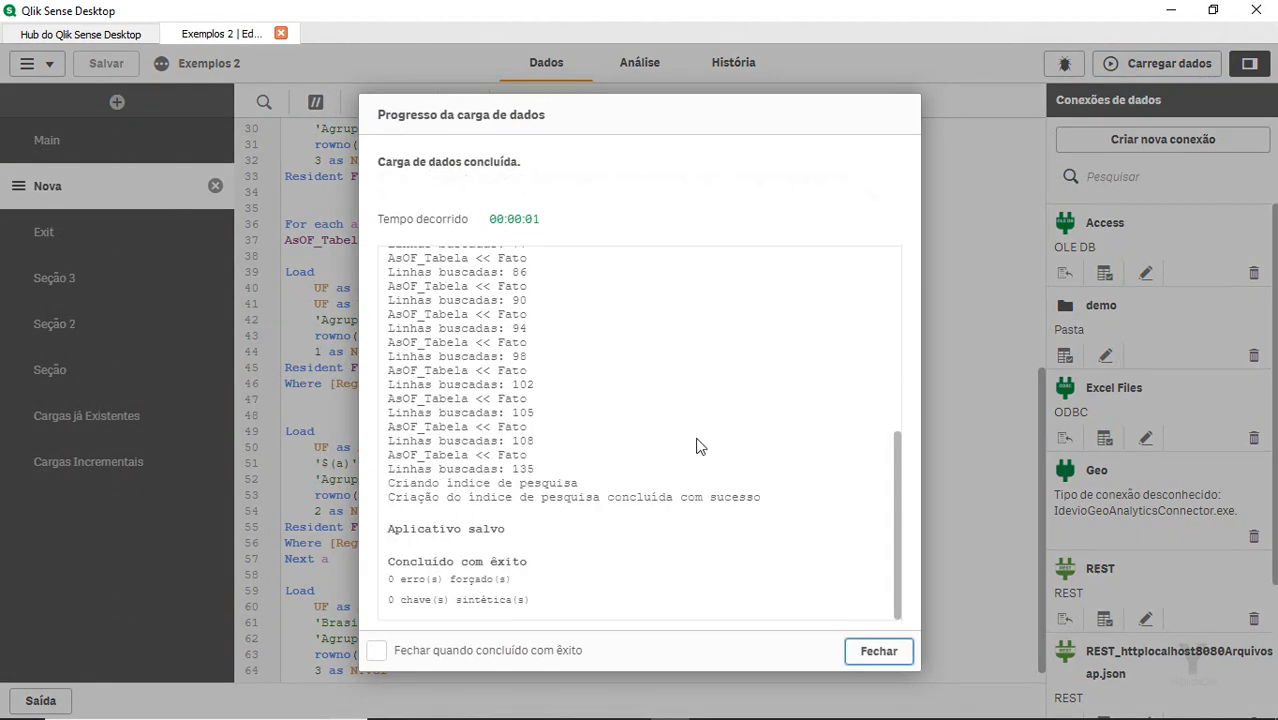
left_click(876, 651)
left_click(637, 70)
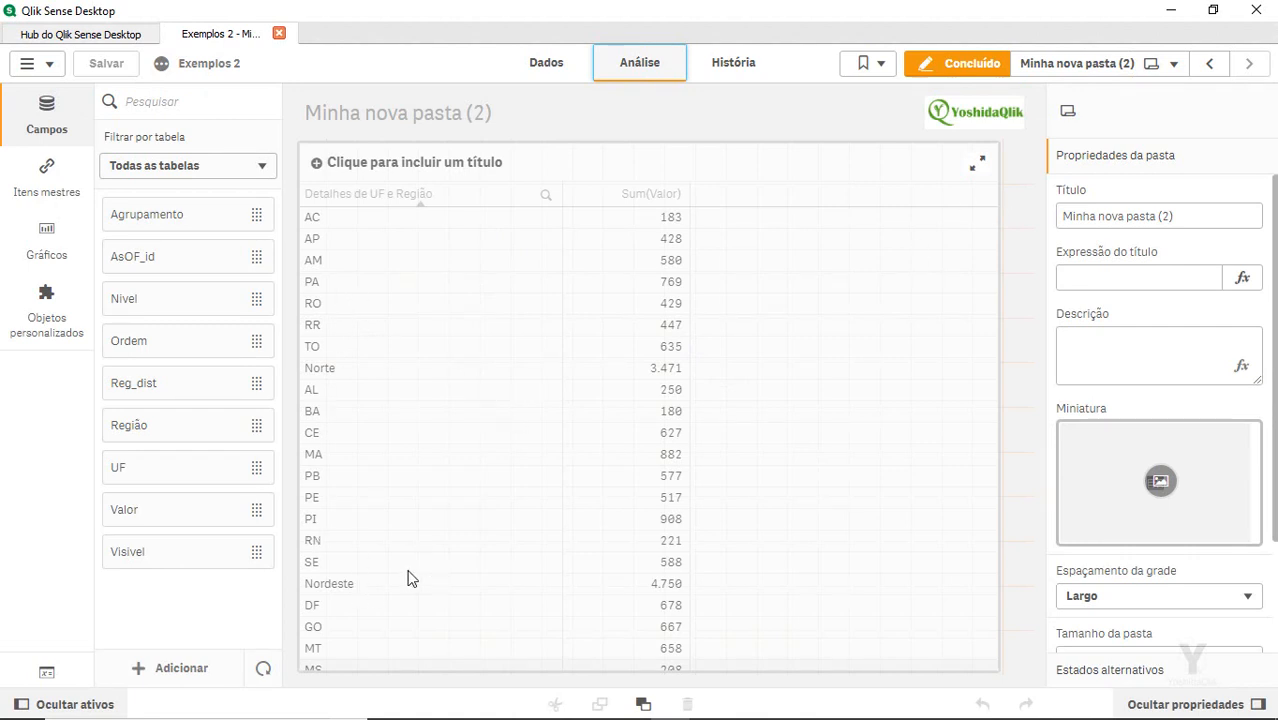
Start a background colour expression for the table's 'Detalhes de UF e Região' column with the condition if(Nivel=2
left_click(505, 372)
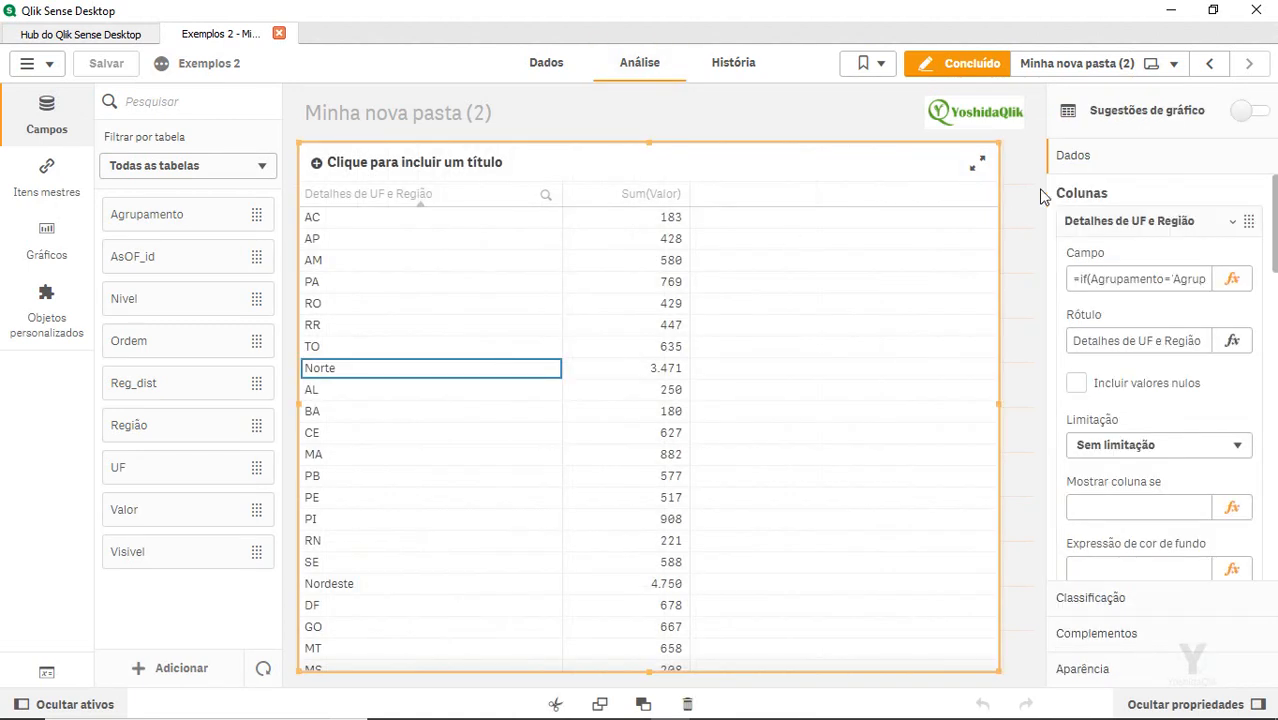
left_click(1147, 228)
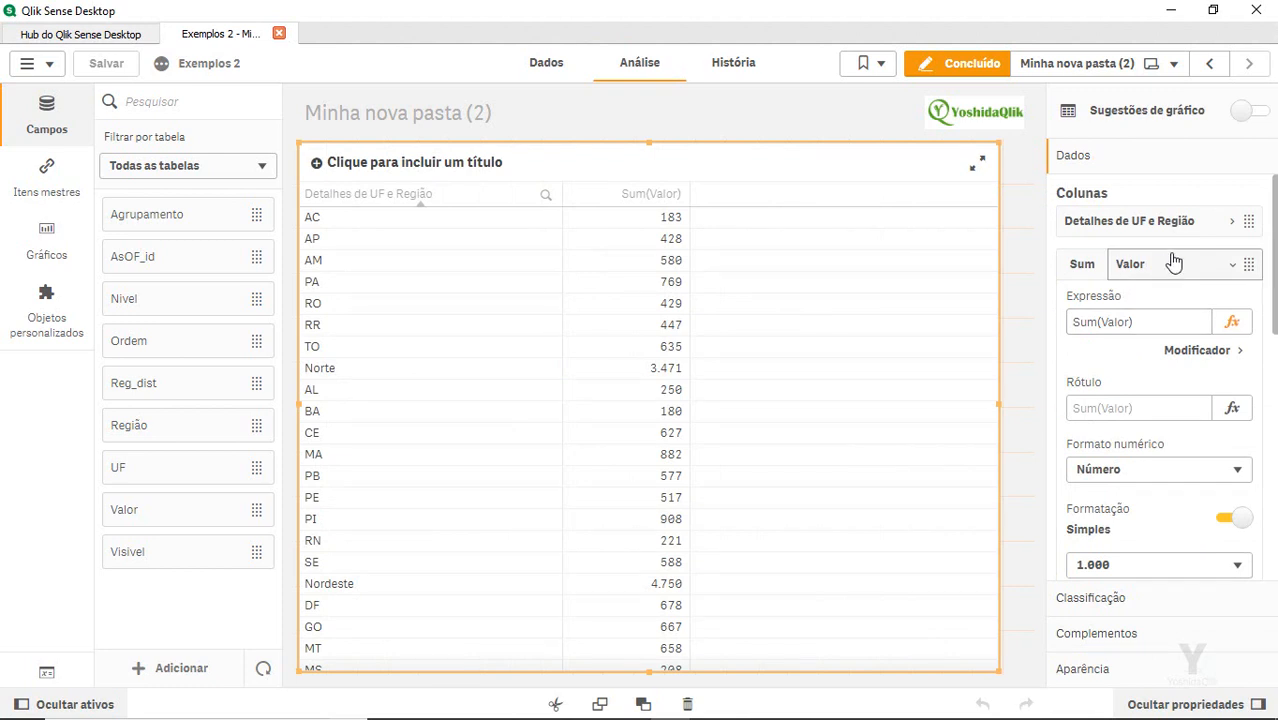
left_click(1160, 226)
scroll(1158, 452, "down", 3)
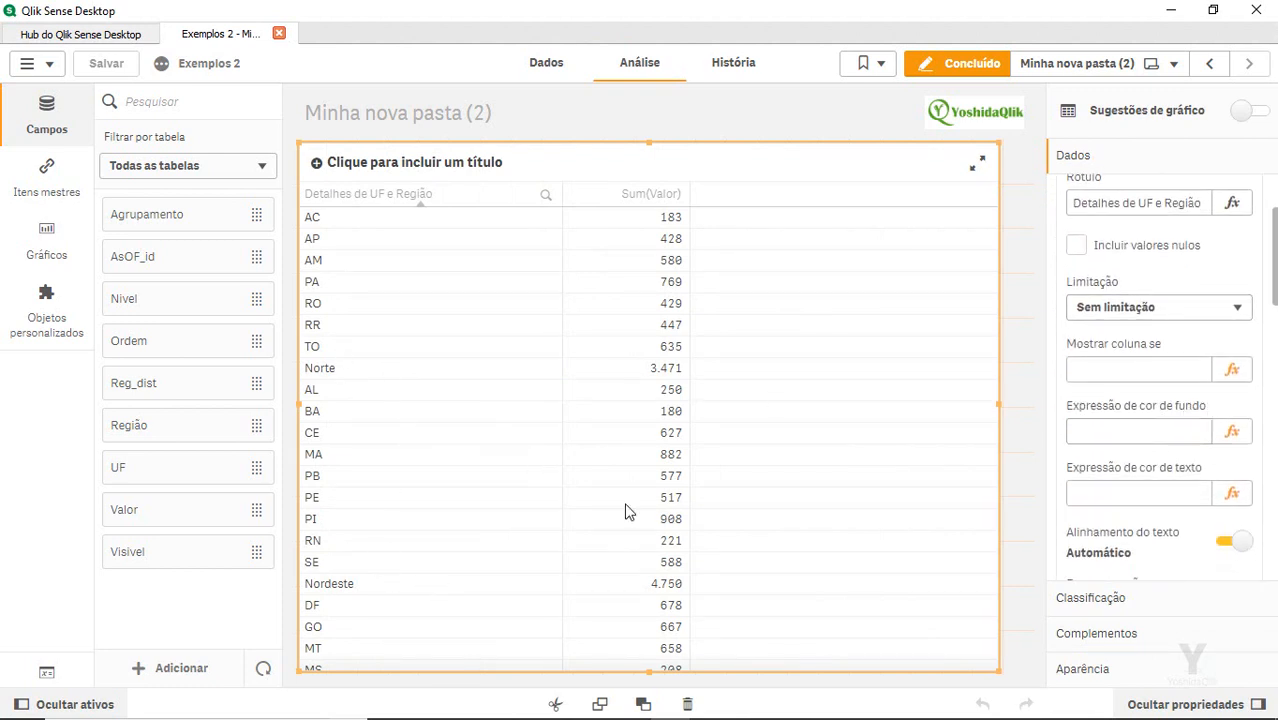
left_click(1233, 443)
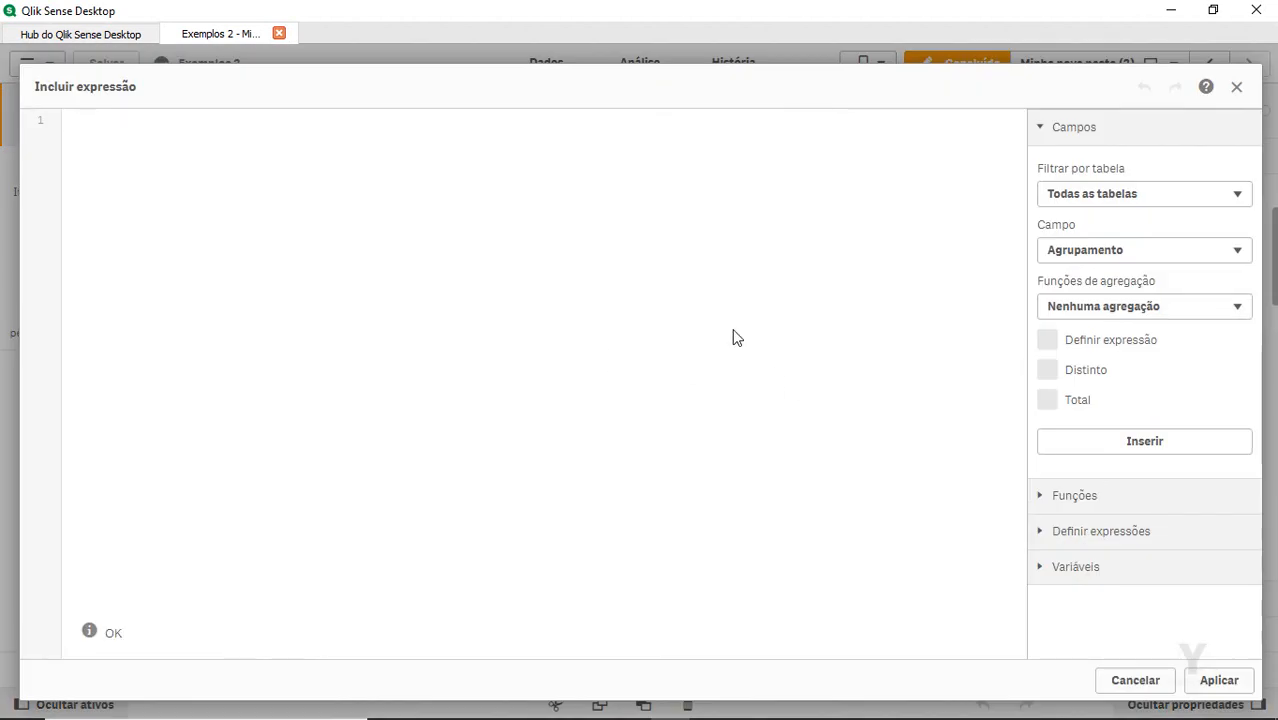
type("if(")
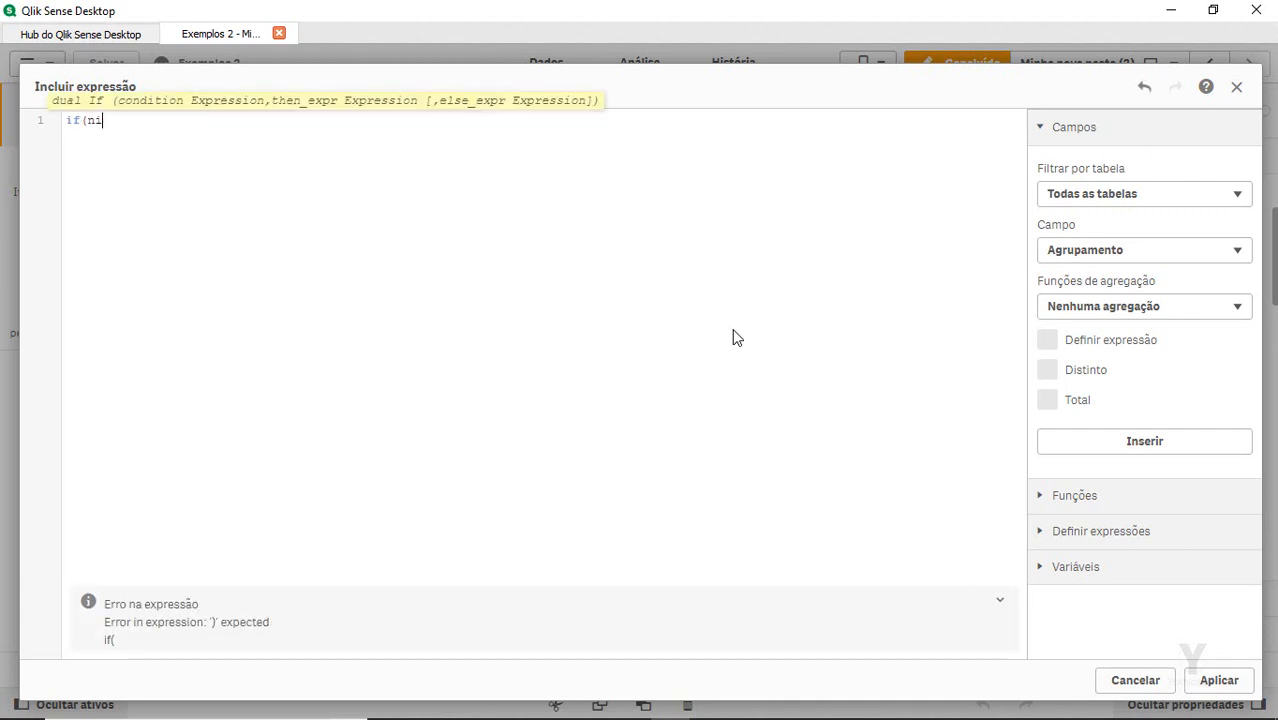
type("ni")
key("Return")
type("2,gr")
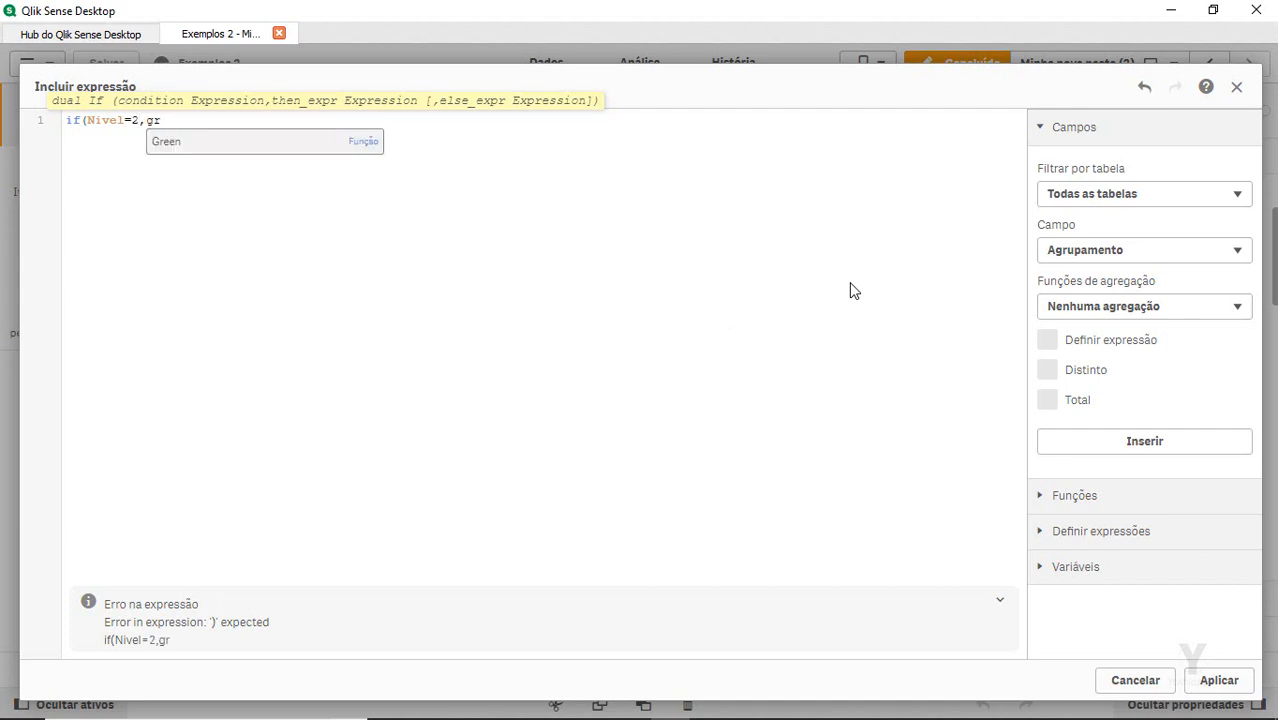
Use LightGreen(60) as the colour returned when Nivel is 2
key("BackSpace")
key("BackSpace")
type("ligh")
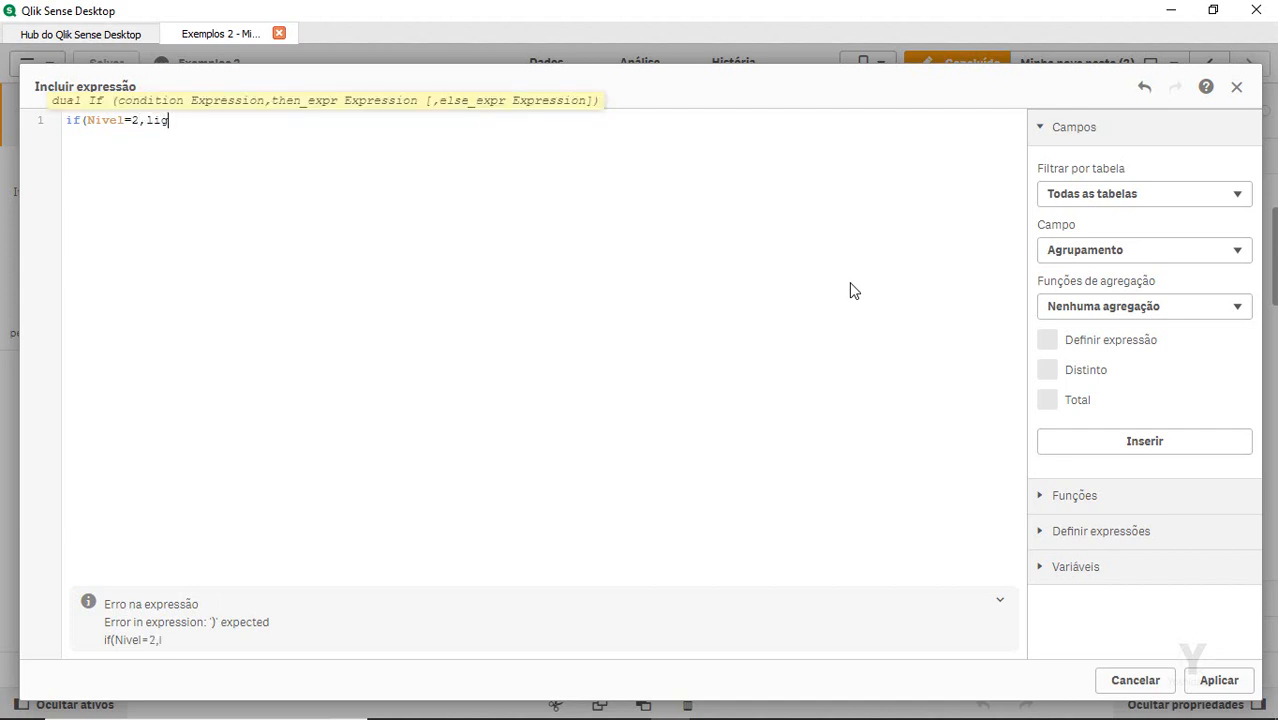
key("Down")
key("Down")
key("Down")
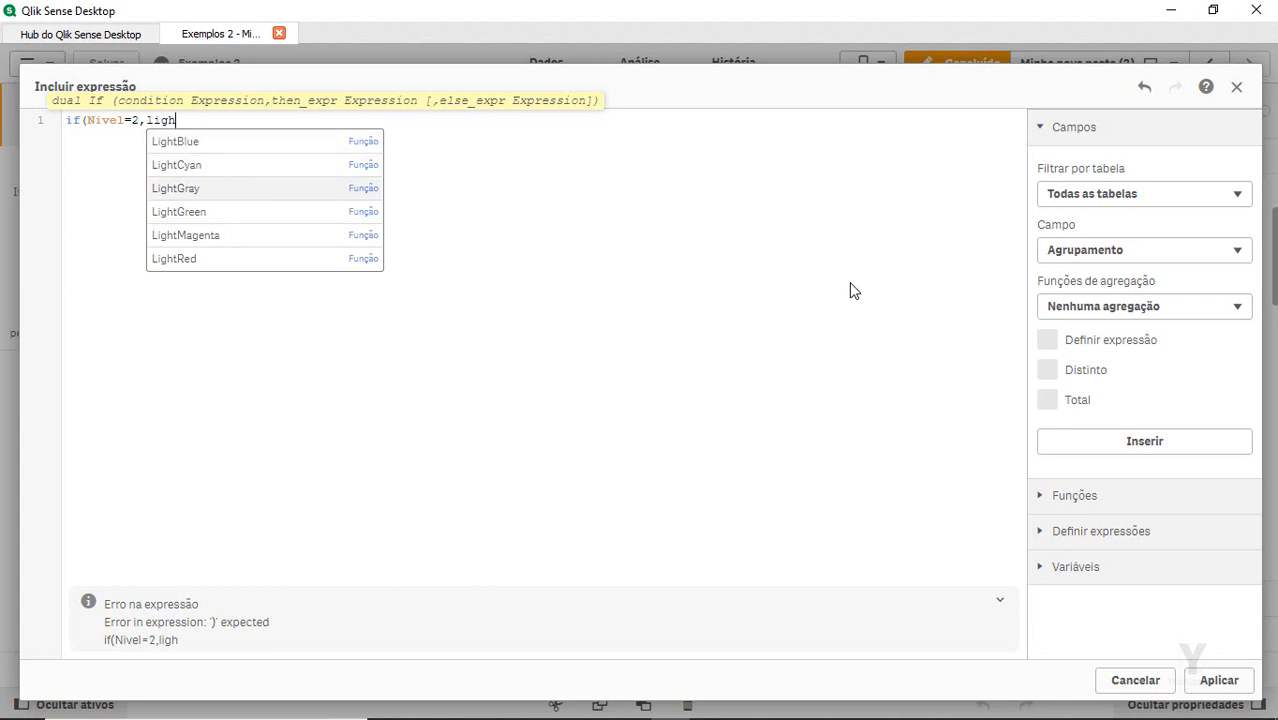
key("Return")
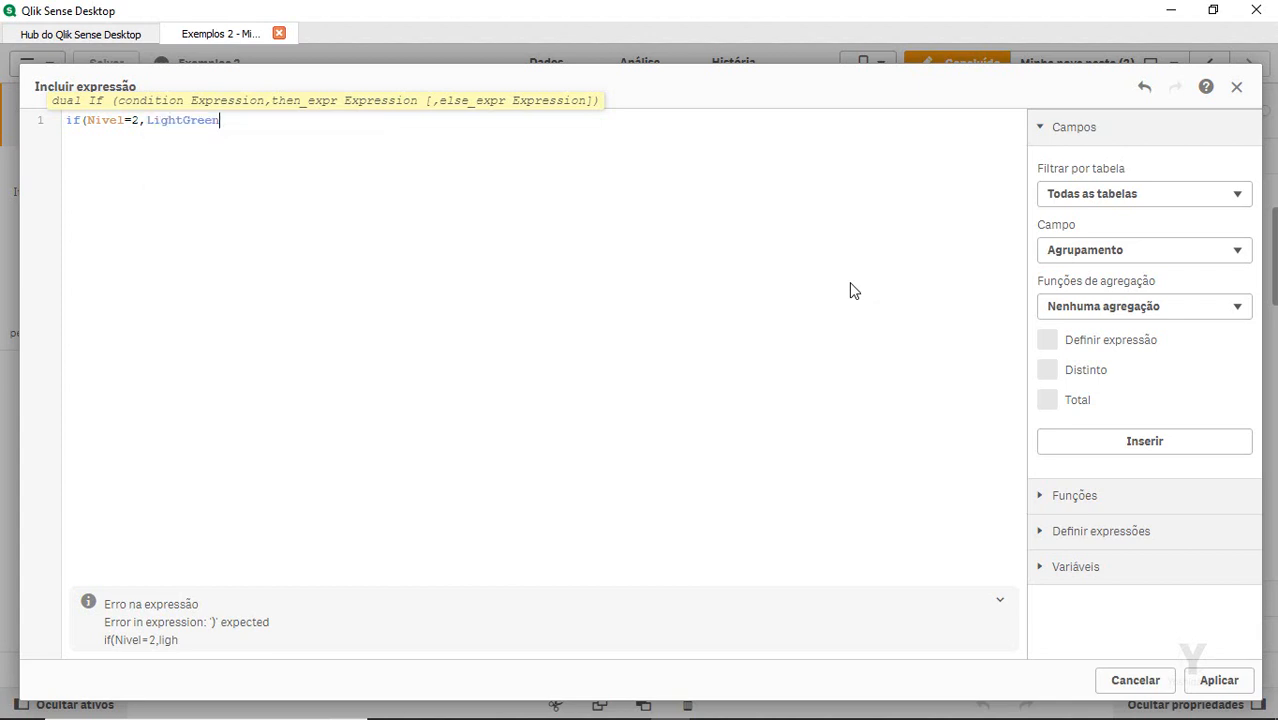
type("(")
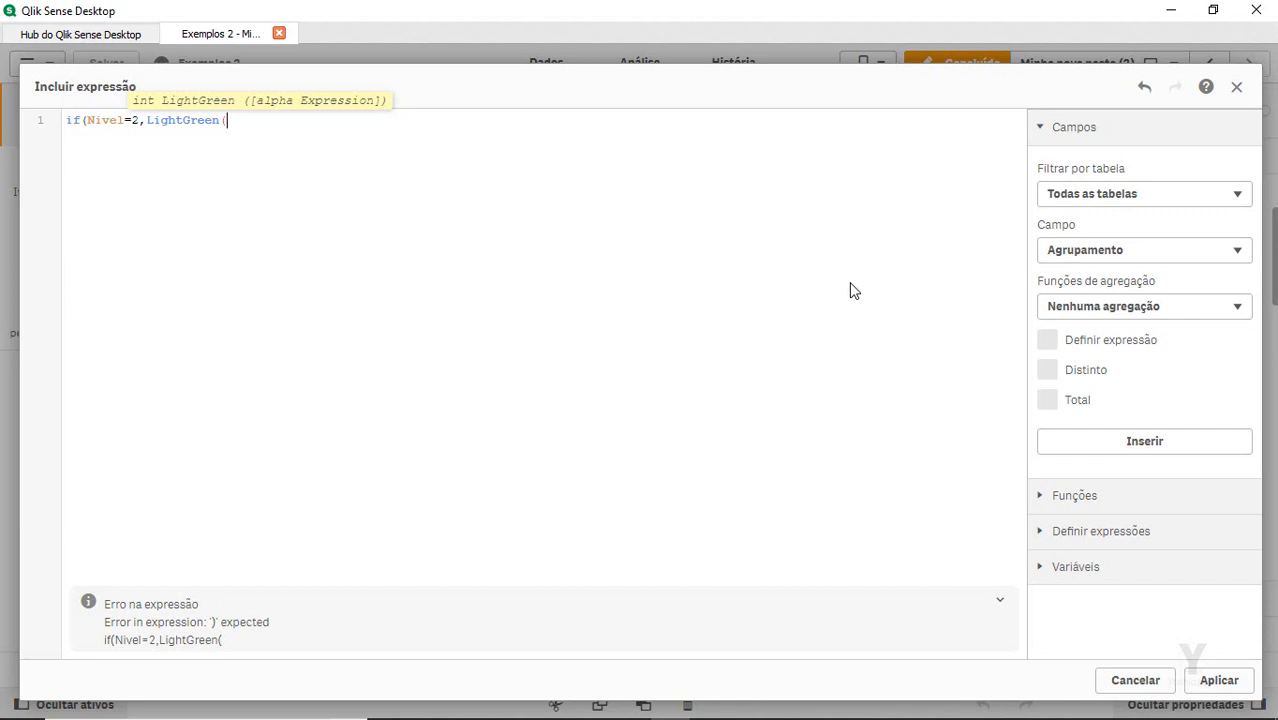
type("60)")
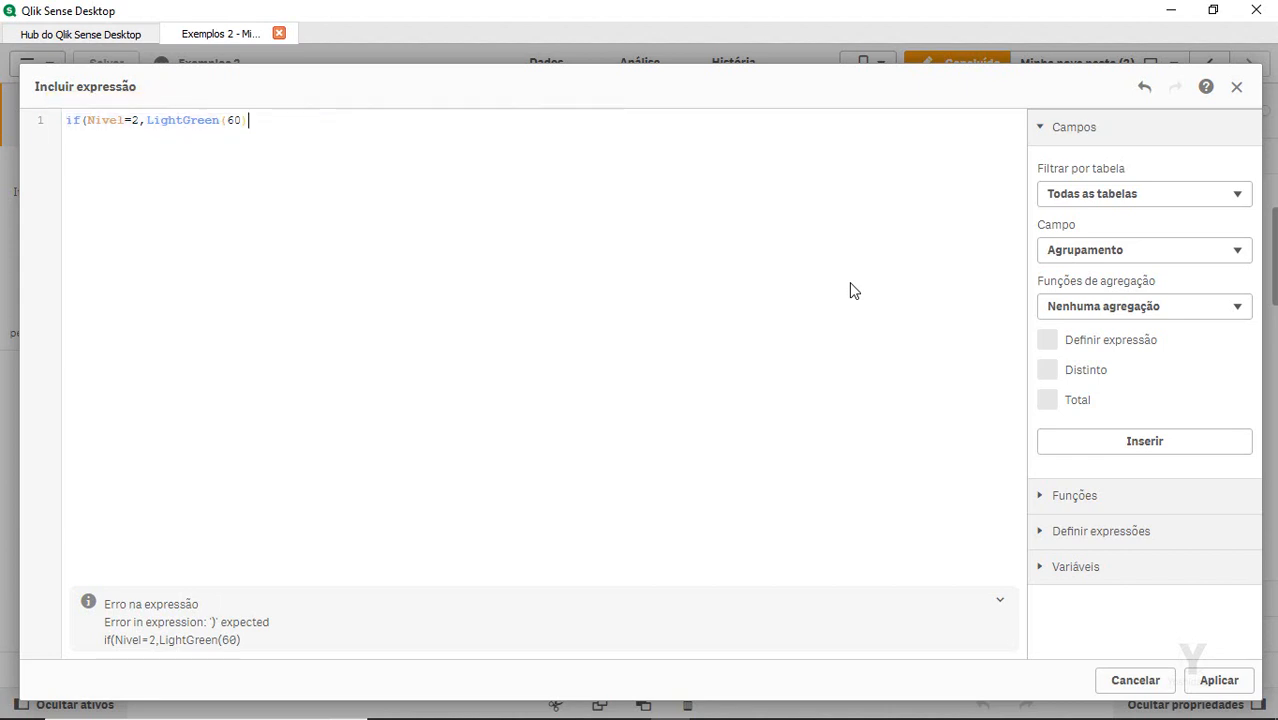
type(",")
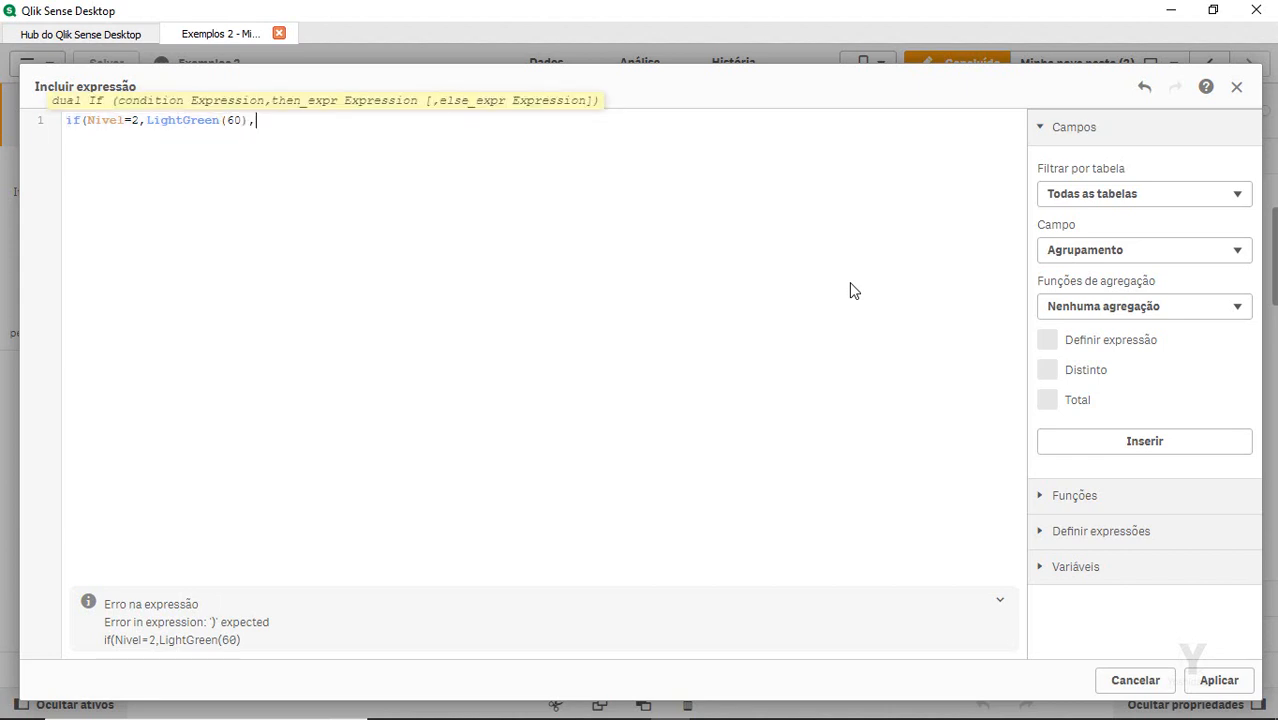
Nest a copy of the if condition as the else branch and change its test to Nivel=3
type("if(Nivel=2,LightGreen(60)")
key("Left")
key("Left")
key("Left")
key("Left")
key("Left")
key("Left")
key("Left")
key("Left")
key("Left")
key("Left")
key("Left")
key("Left")
key("Left")
key("Left")
key("Left")
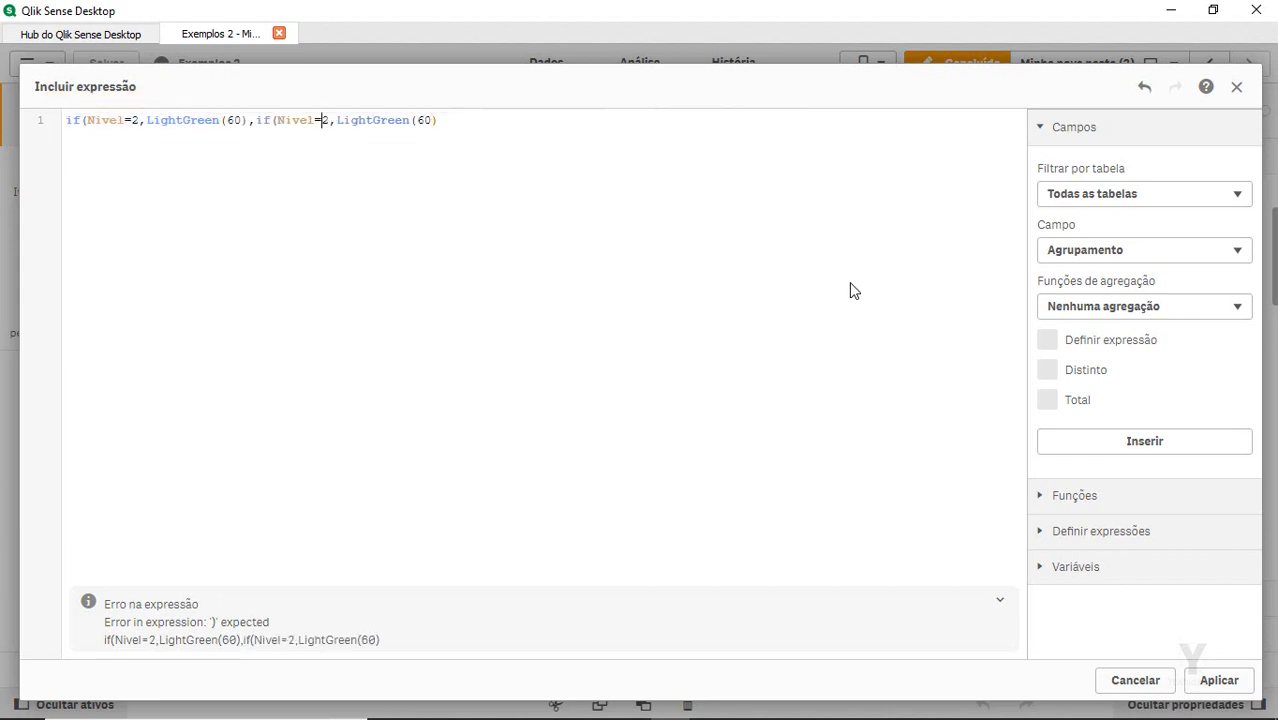
type("3")
key("End")
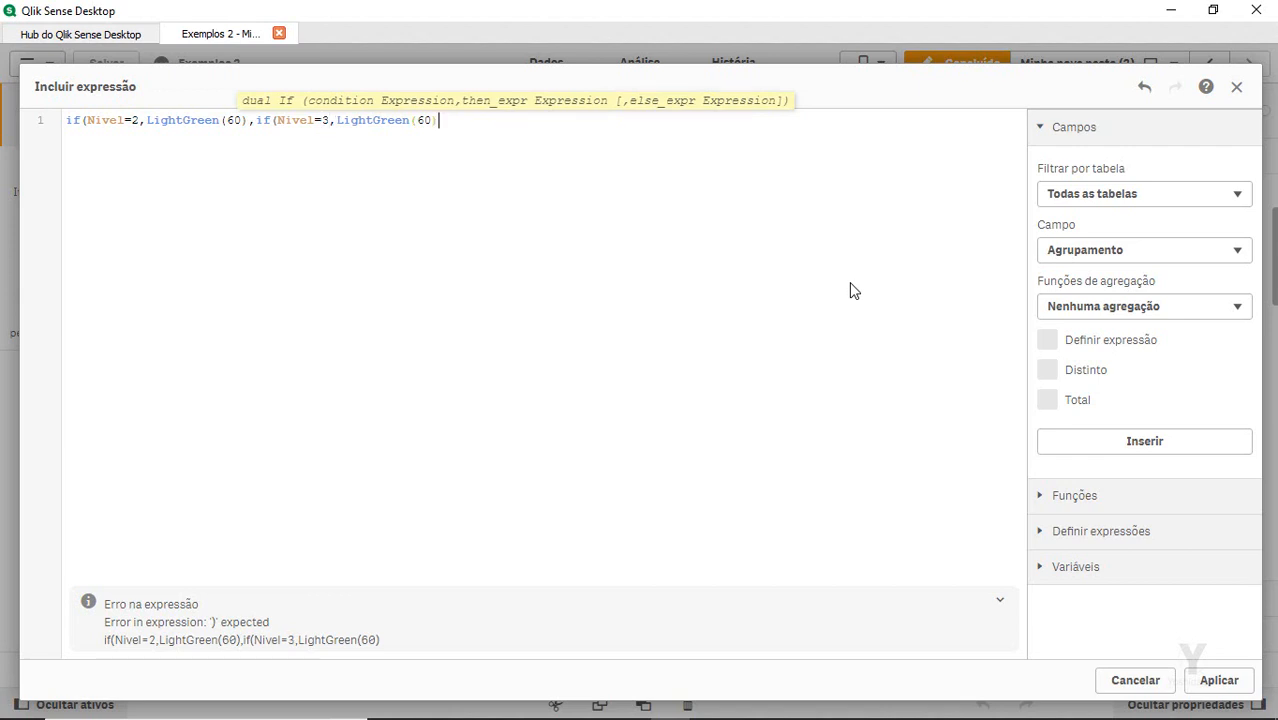
Change the nested colour to LightGreen(200), close both if functions and apply the background colour expression
key("Left")
key("shift+Left")
key("shift+Left")
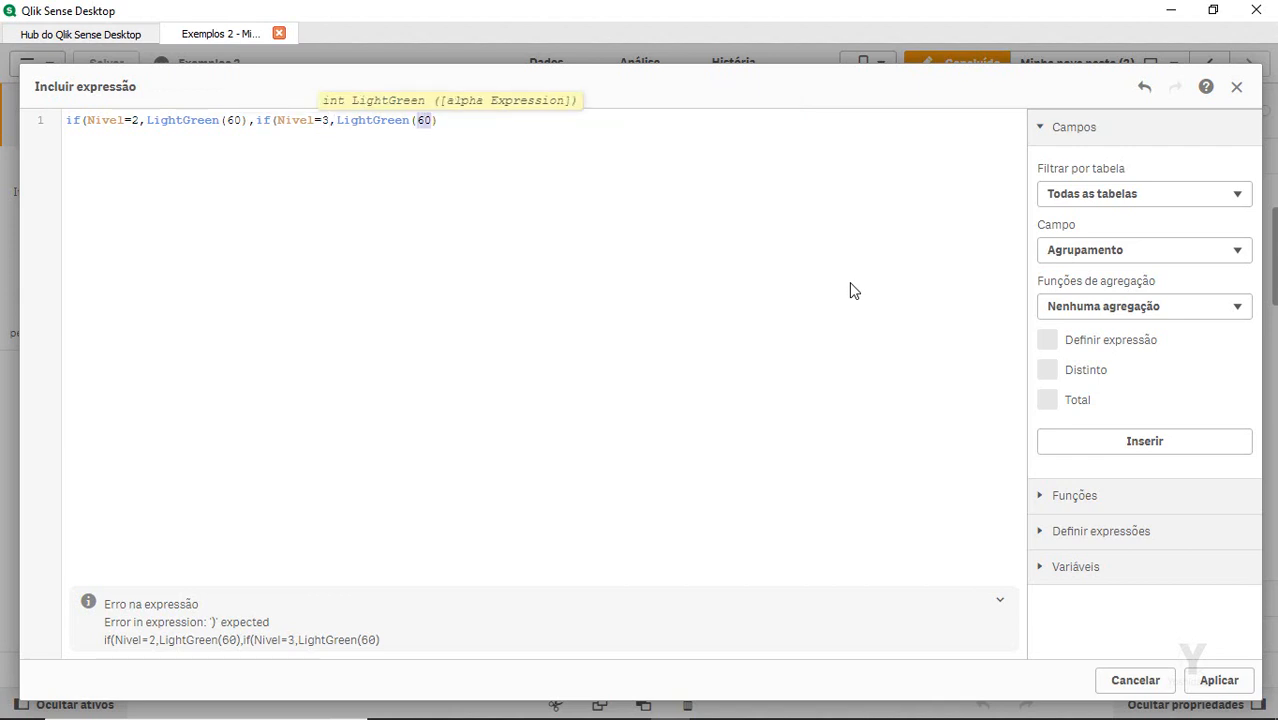
type("200")
key("End")
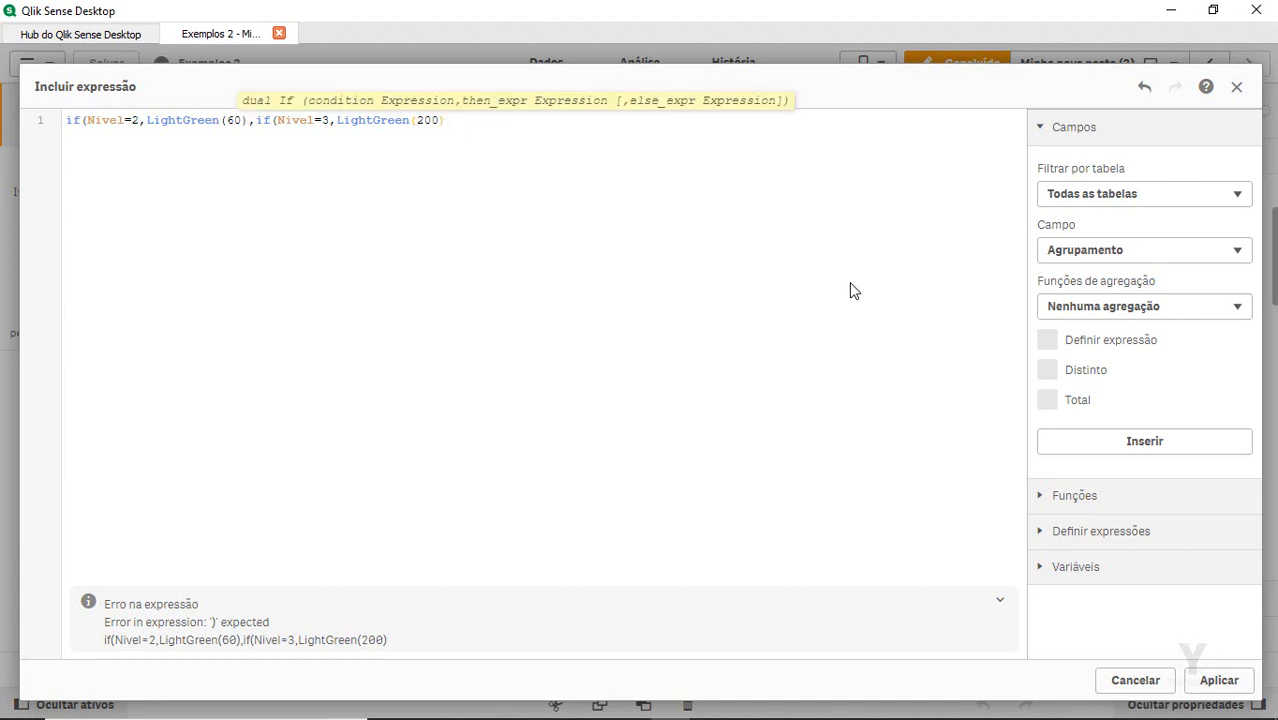
type("))")
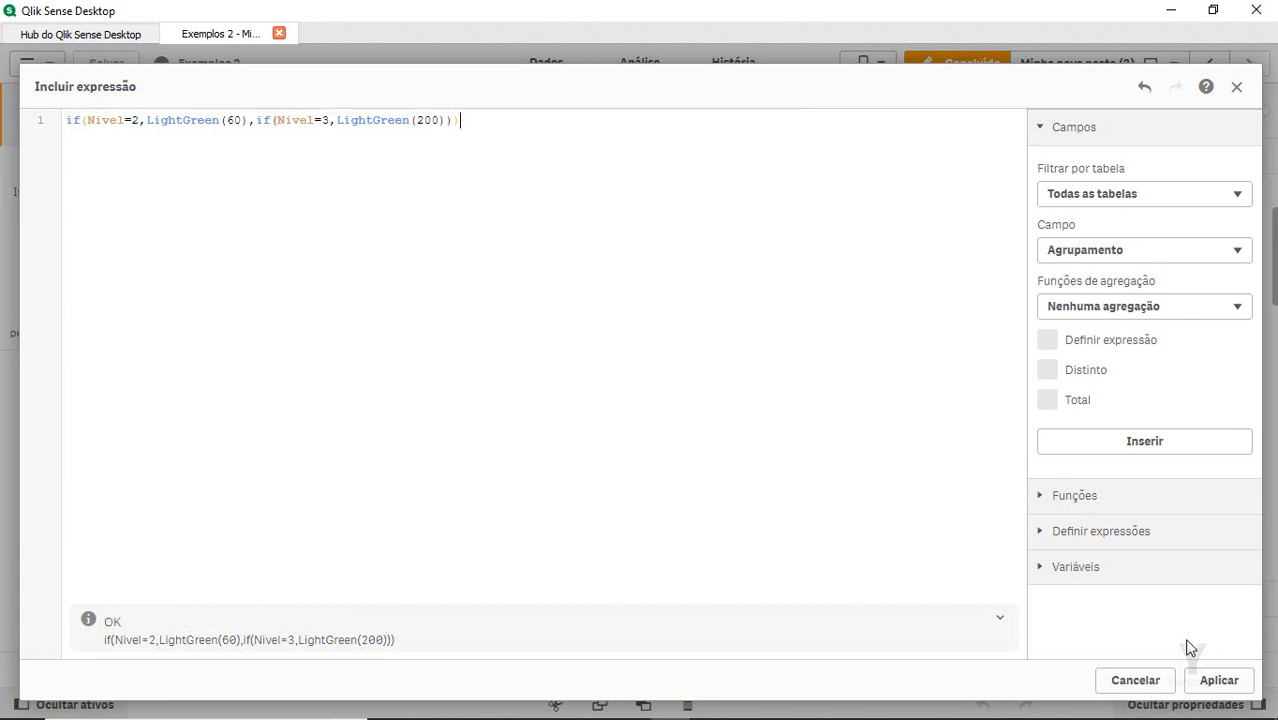
left_click(1218, 680)
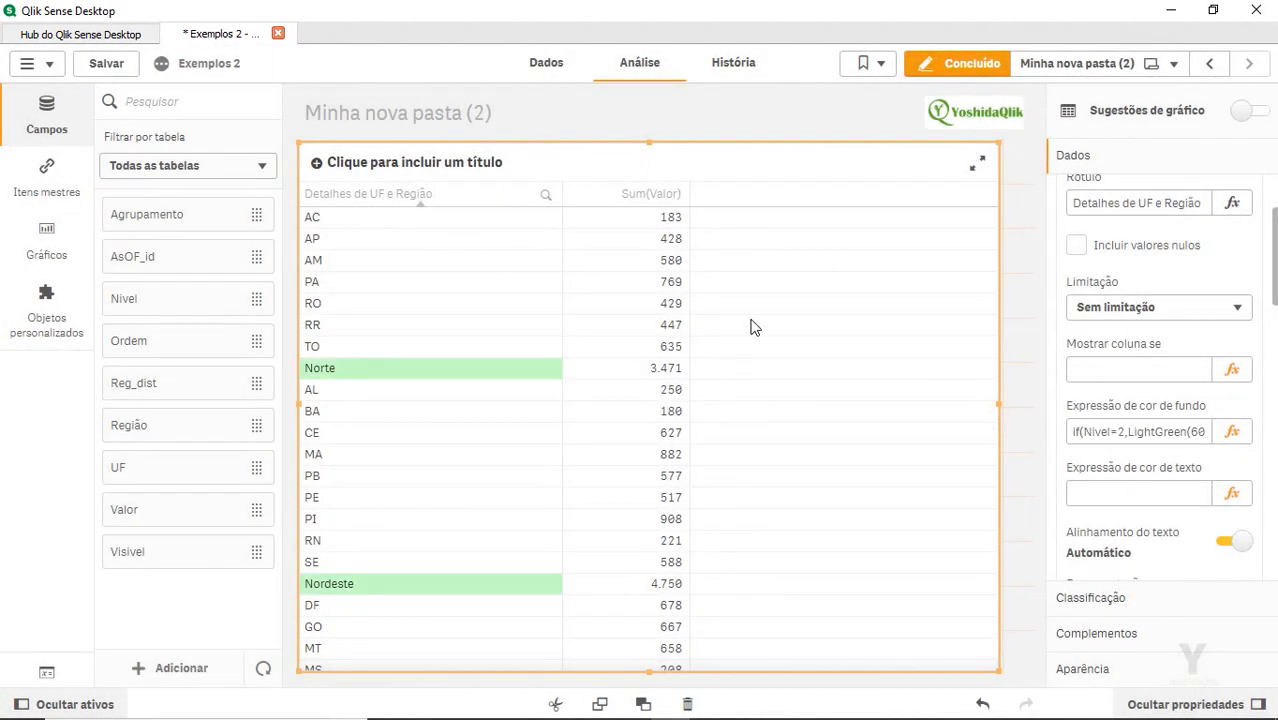
Copy the background colour expression from the 'Detalhes de UF e Região' column to the Sum(Valor) column
left_click(1128, 432)
key("ctrl+a")
key("ctrl+c")
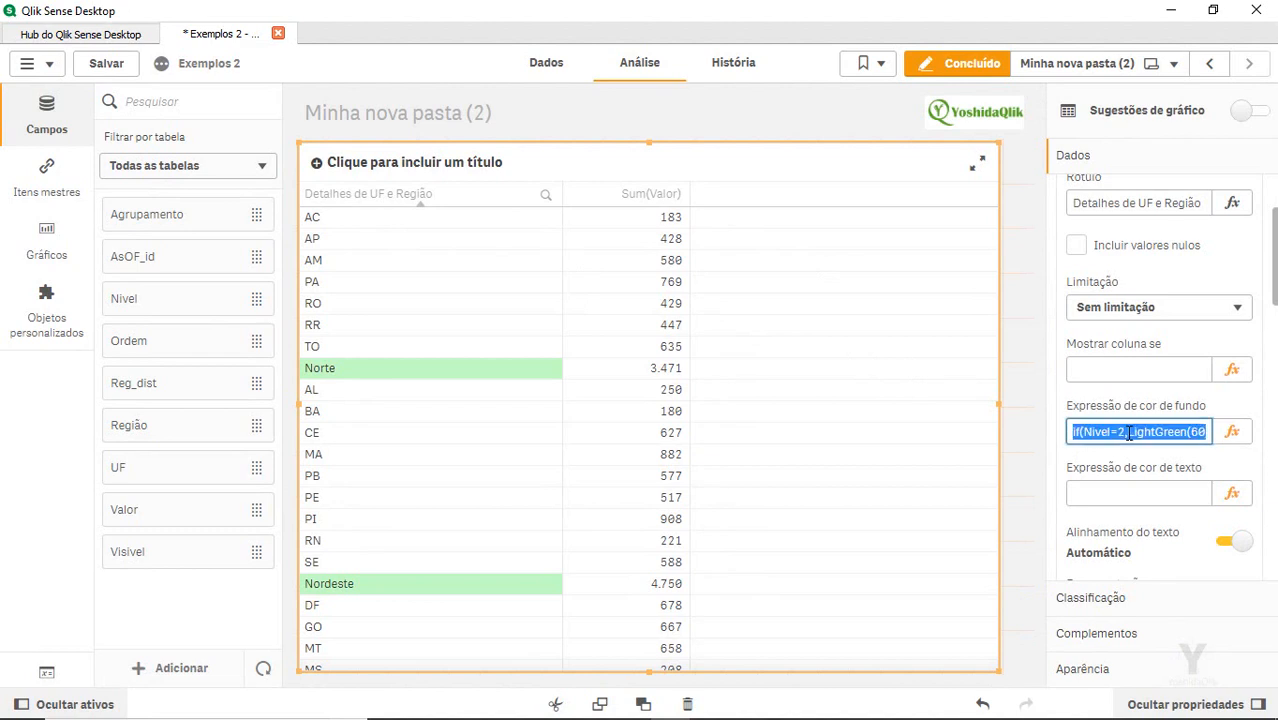
scroll(1115, 318, "up", 3)
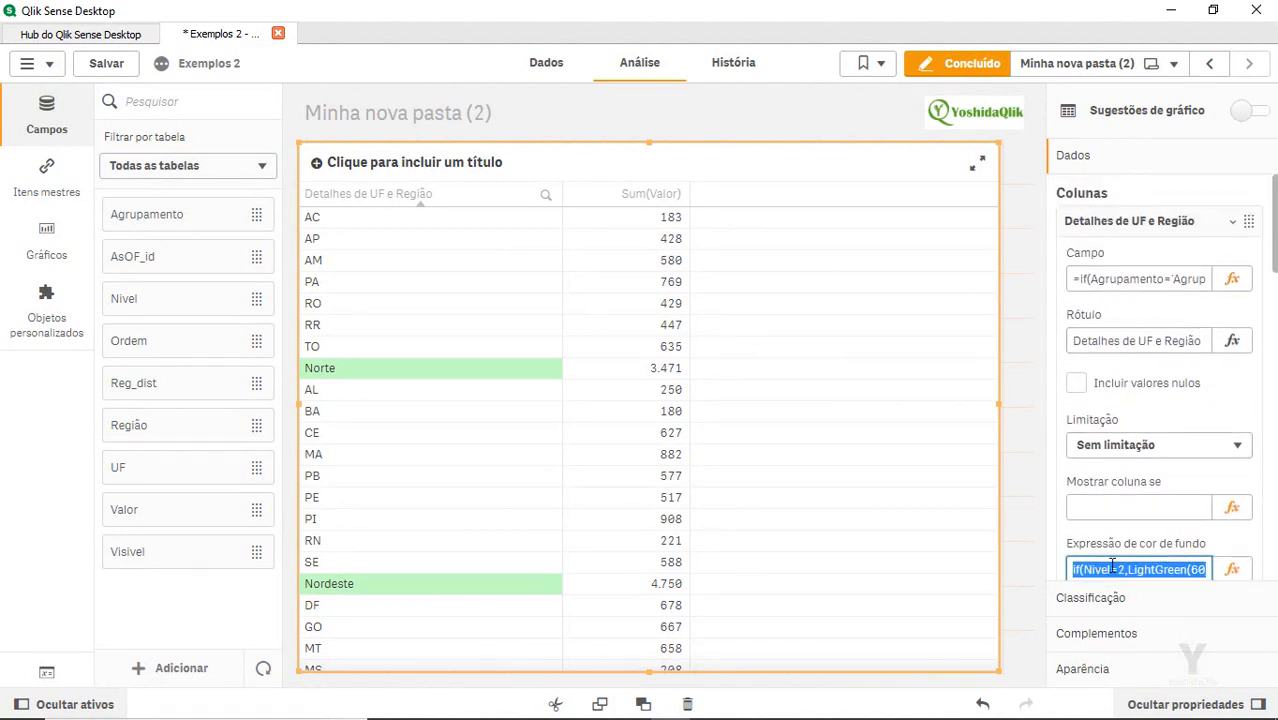
left_click(1116, 246)
left_click(1113, 250)
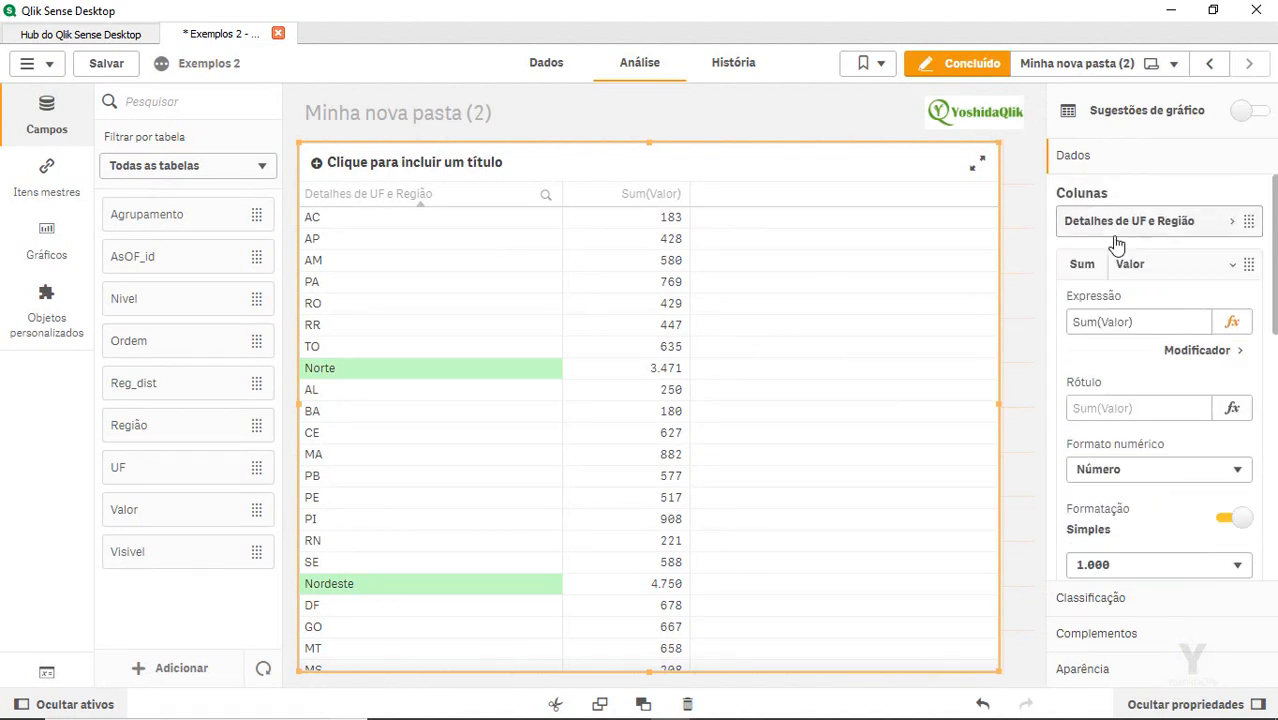
scroll(1143, 490, "down", 2)
scroll(1143, 490, "down", 2)
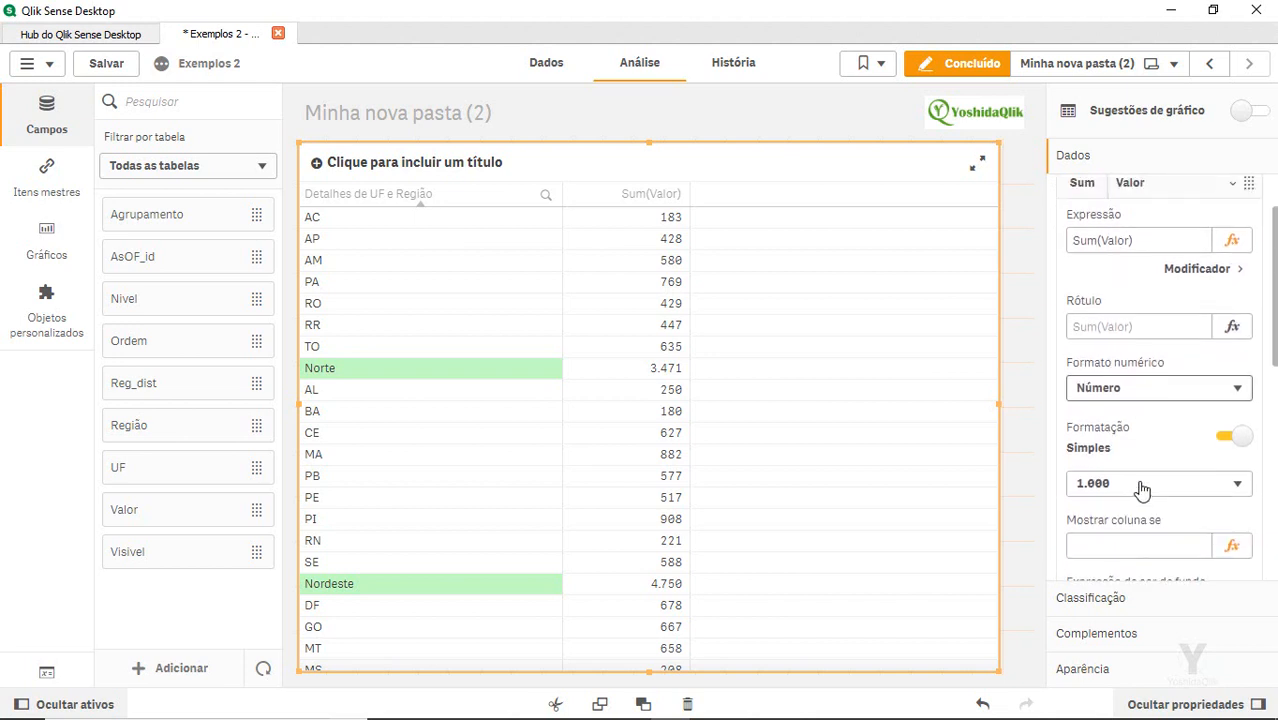
left_click(1131, 514)
key("ctrl+v")
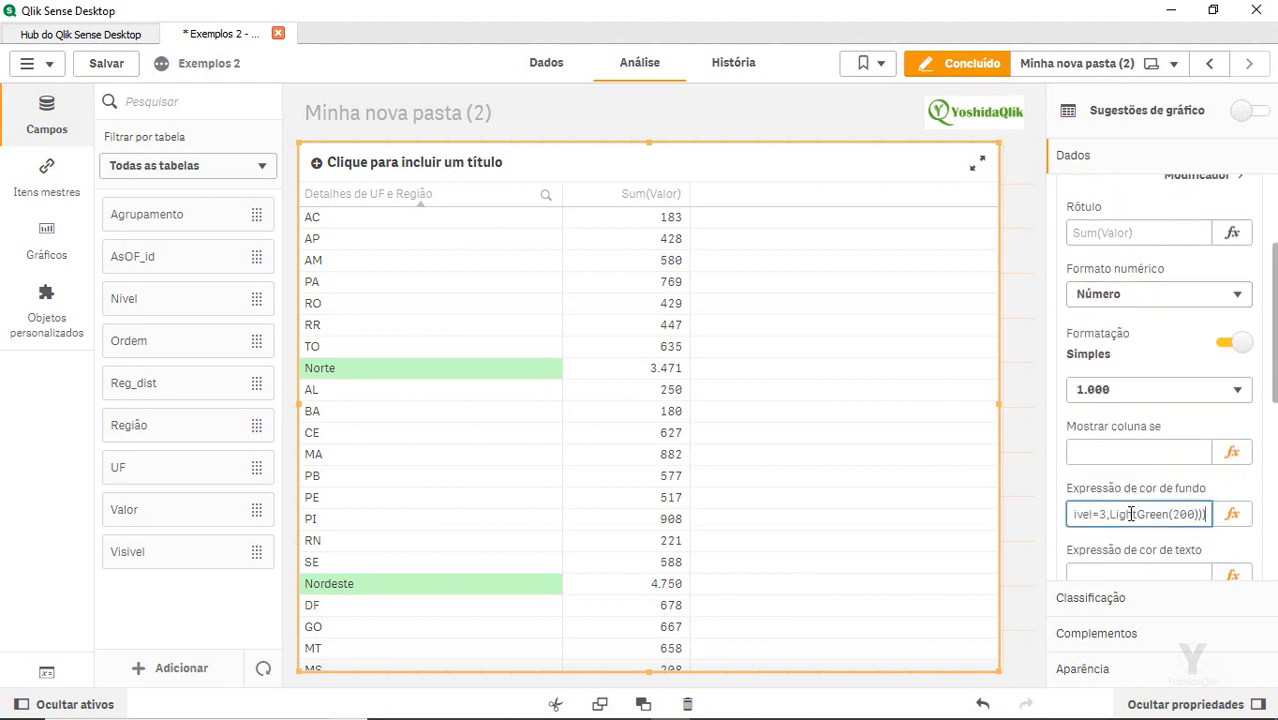
key("Return")
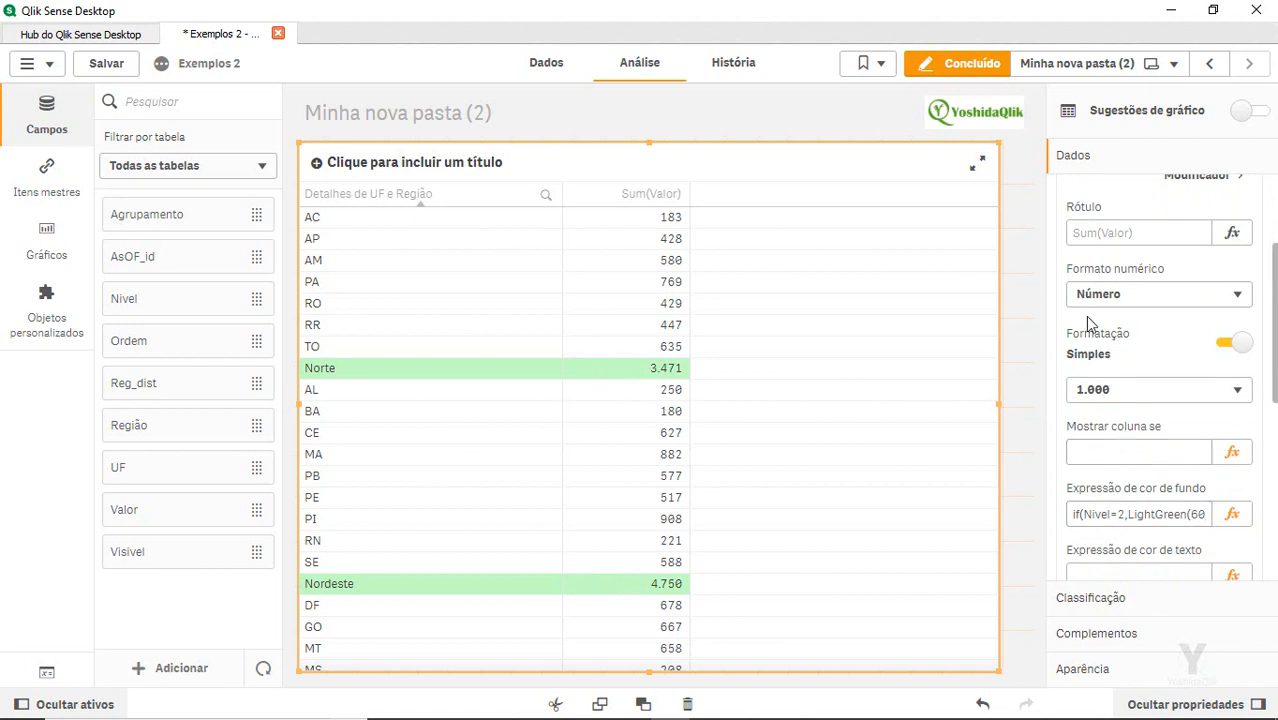
Leave sheet editing and review the row colours of the regions and Brasil throughout the table
left_click(932, 63)
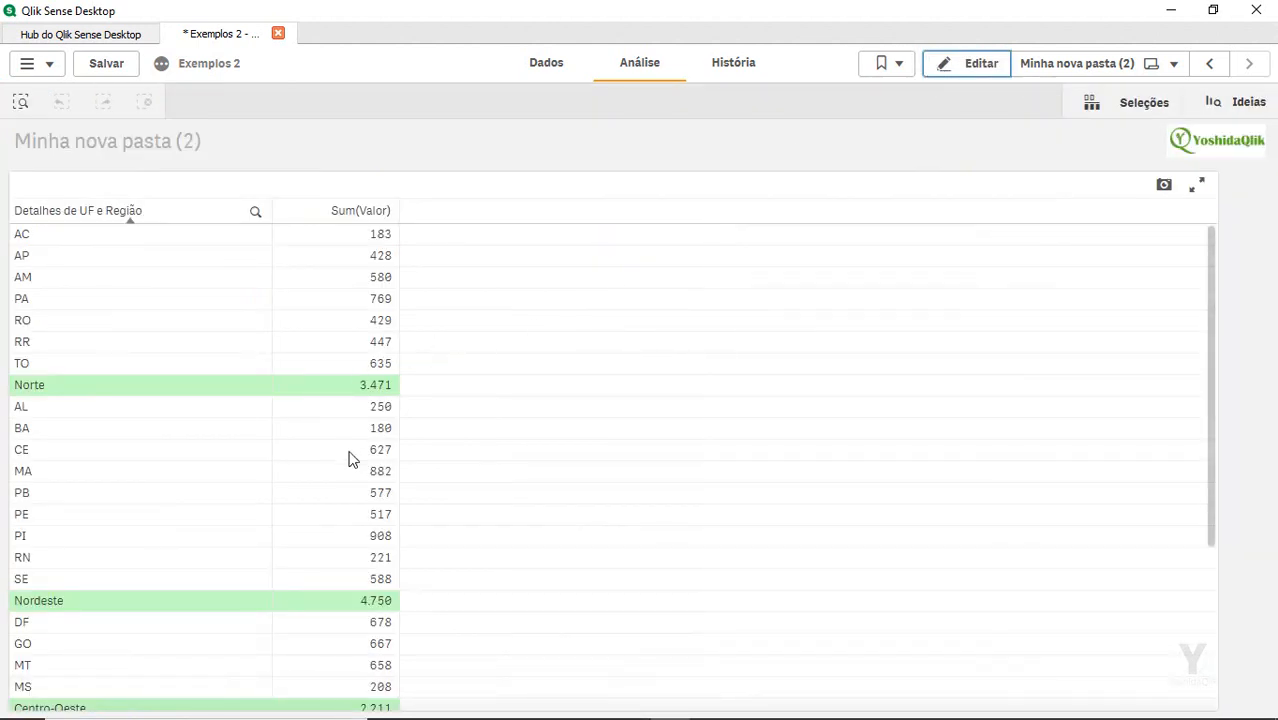
scroll(365, 476, "down", 3)
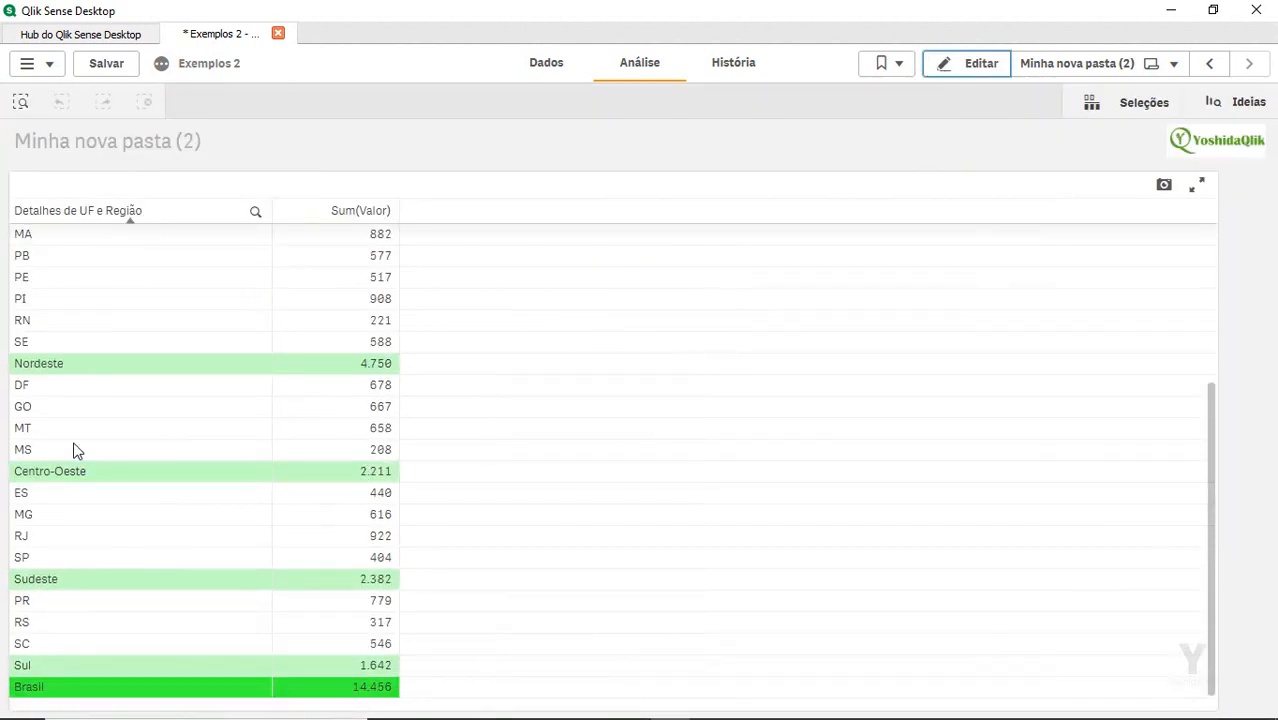
scroll(128, 414, "up", 3)
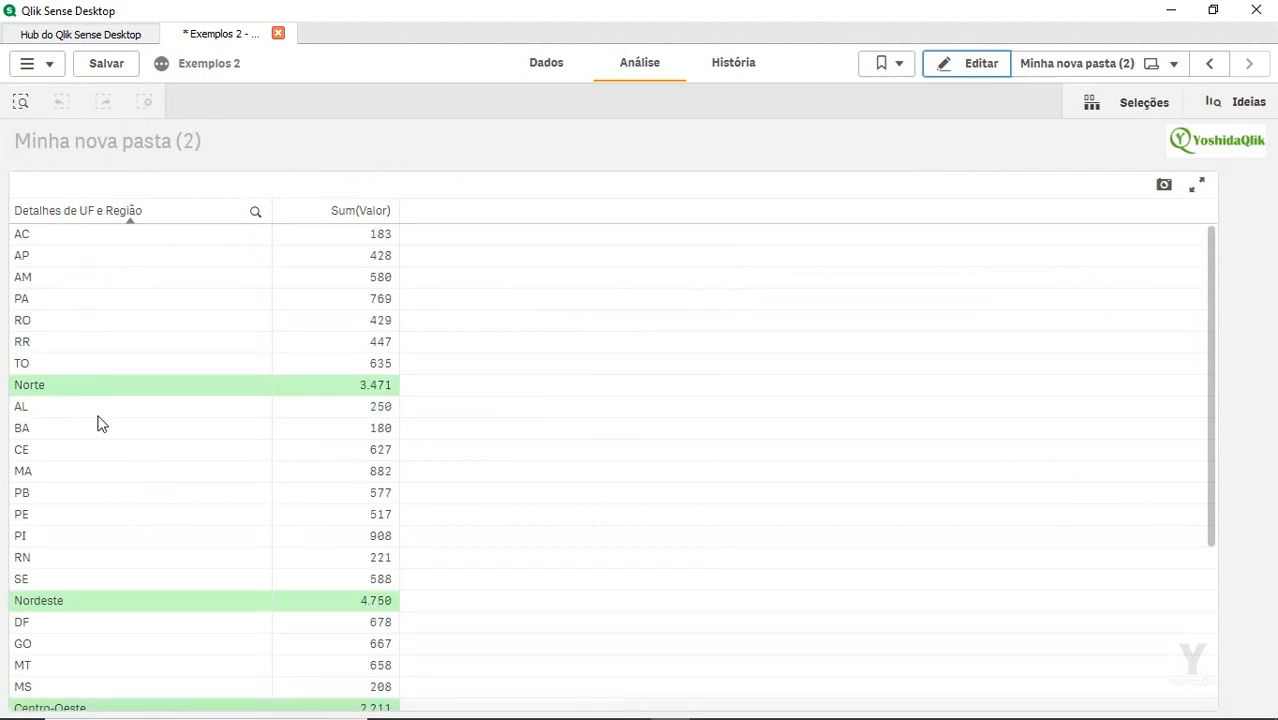
scroll(110, 430, "down", 1)
scroll(110, 428, "down", 3)
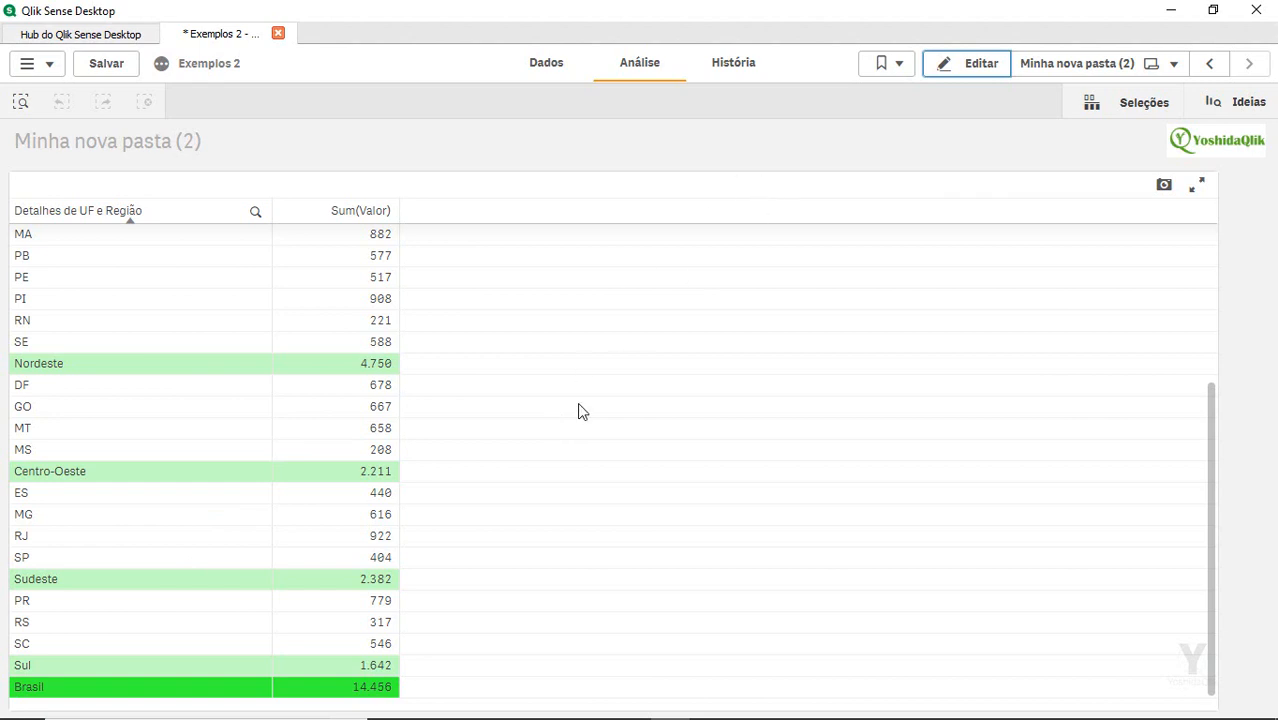
Sort the 'Detalhes de UF e Região' column by its max(Ordem) expression in Decrescente order and leave sheet editing
left_click(984, 70)
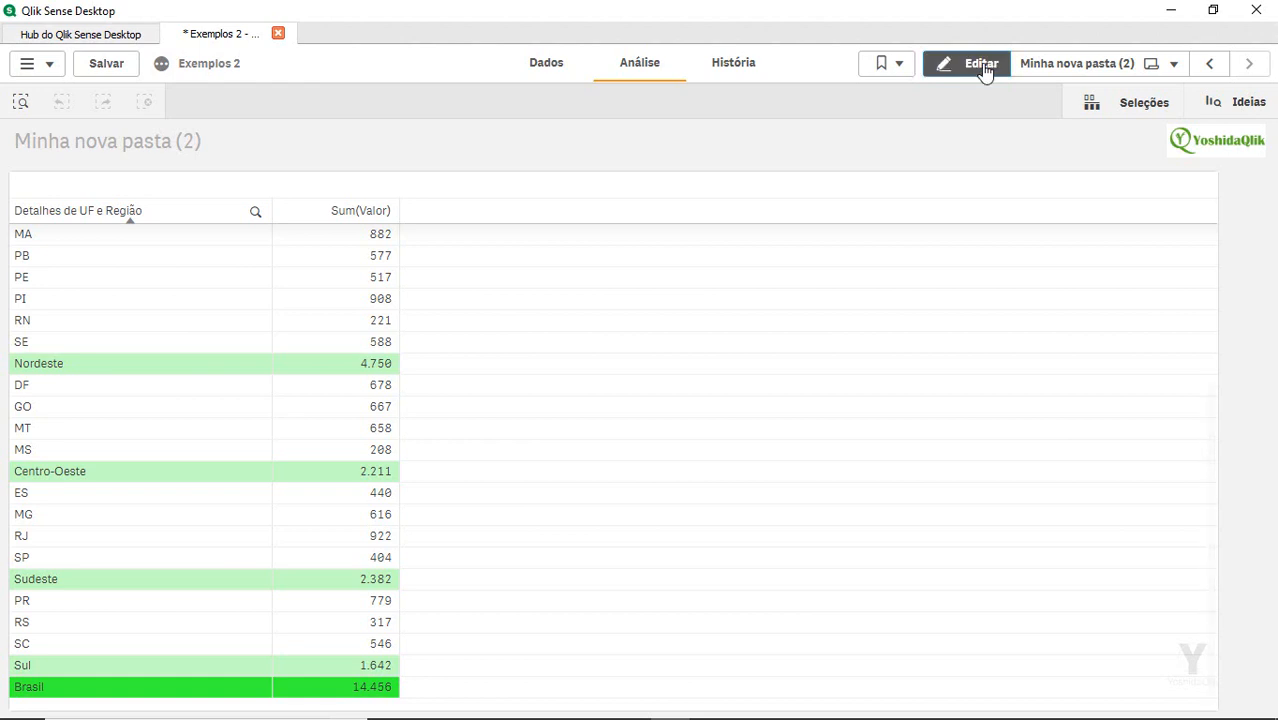
left_click(984, 66)
left_click(1143, 263)
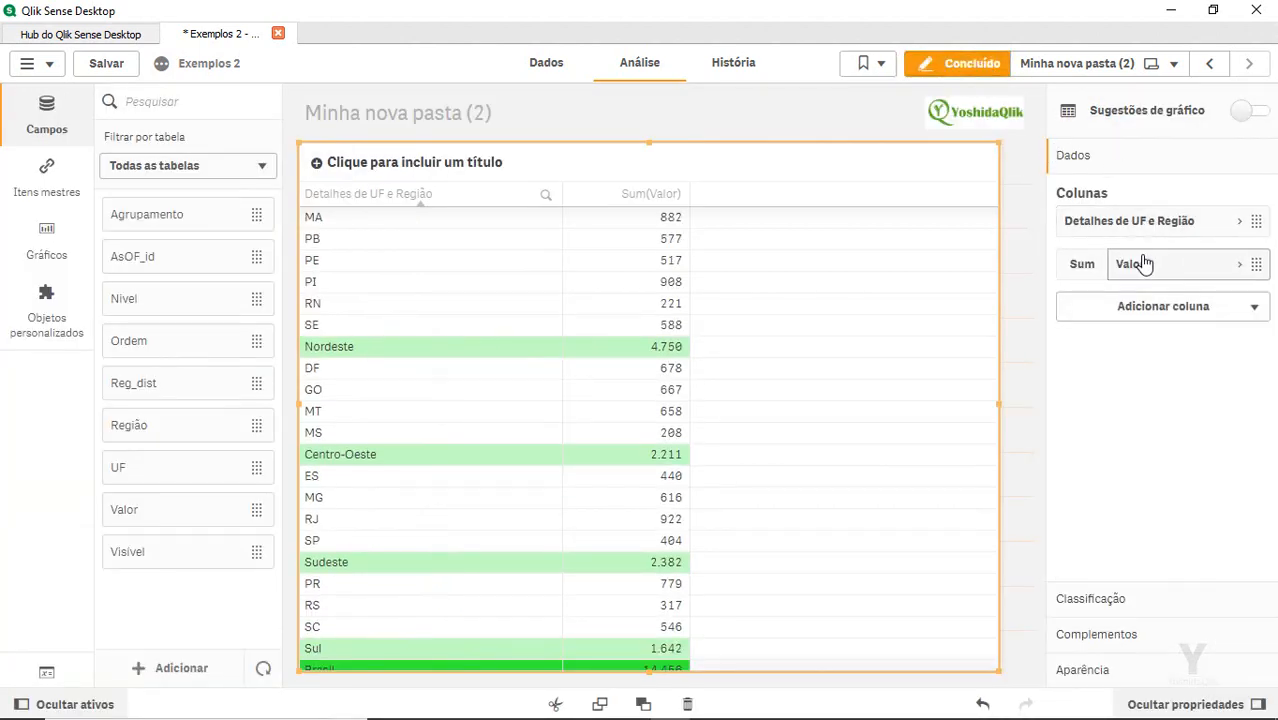
left_click(1113, 600)
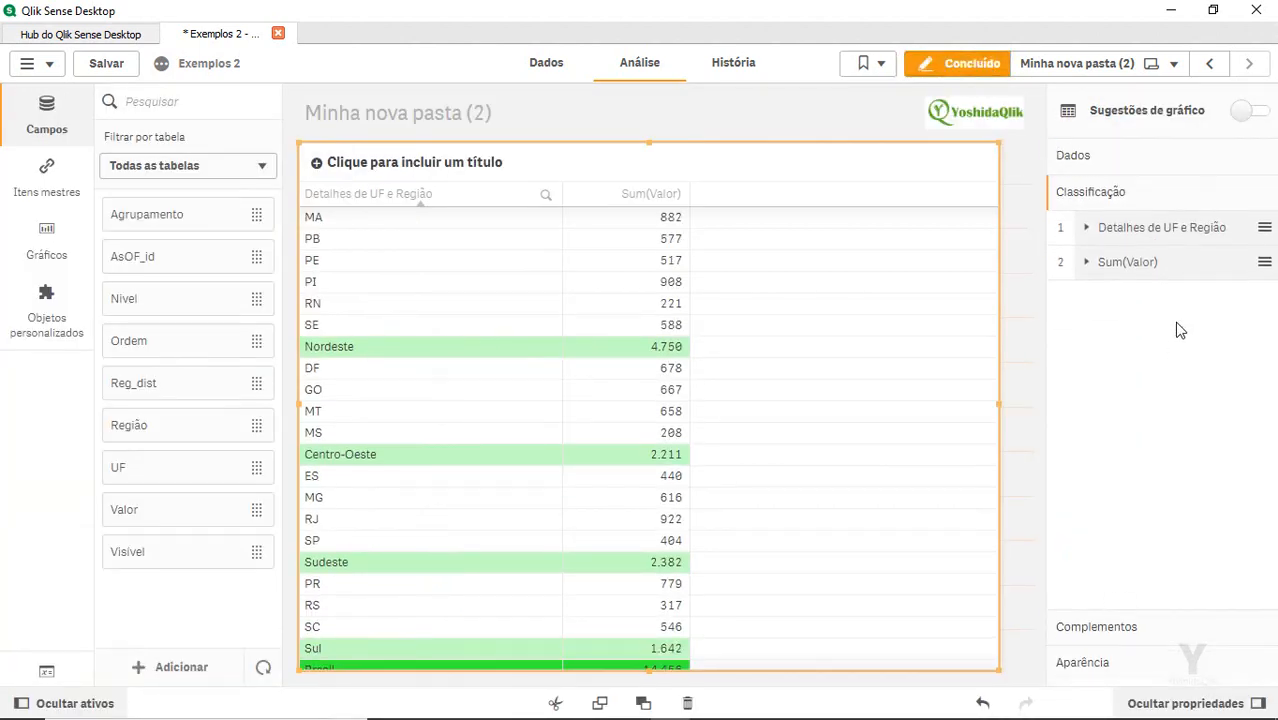
left_click(1121, 228)
left_click(1145, 375)
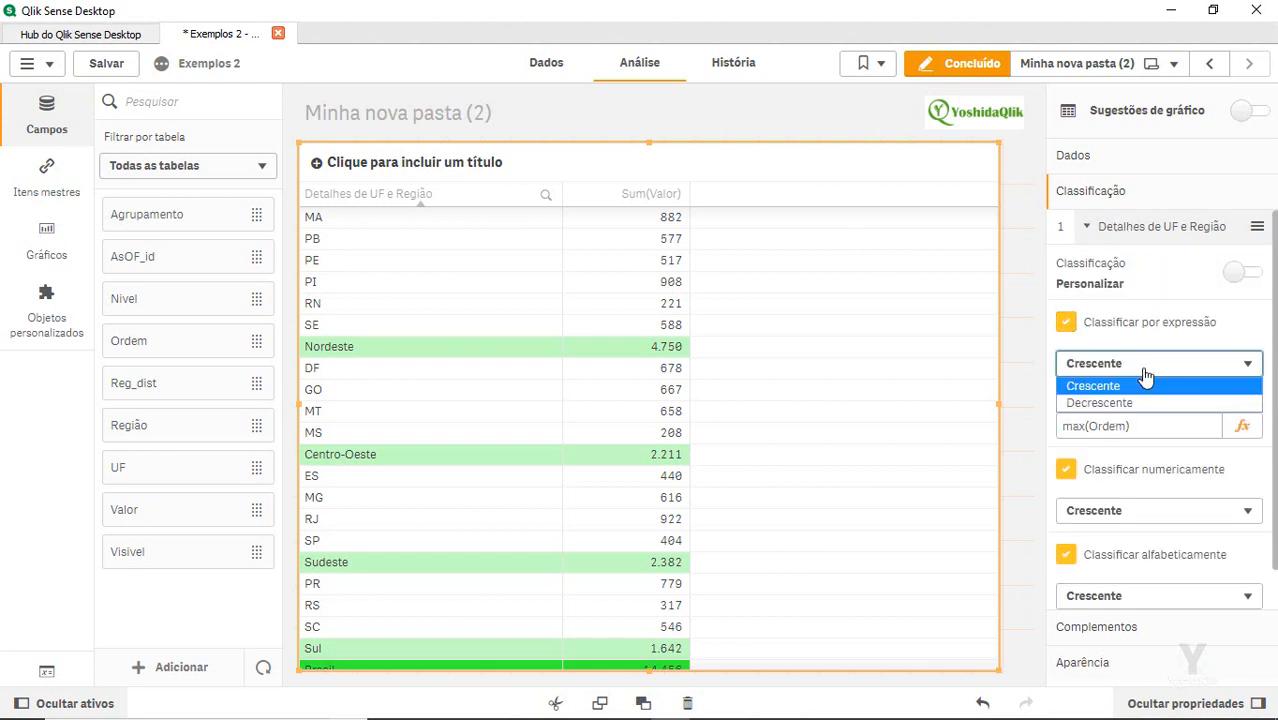
left_click(1127, 397)
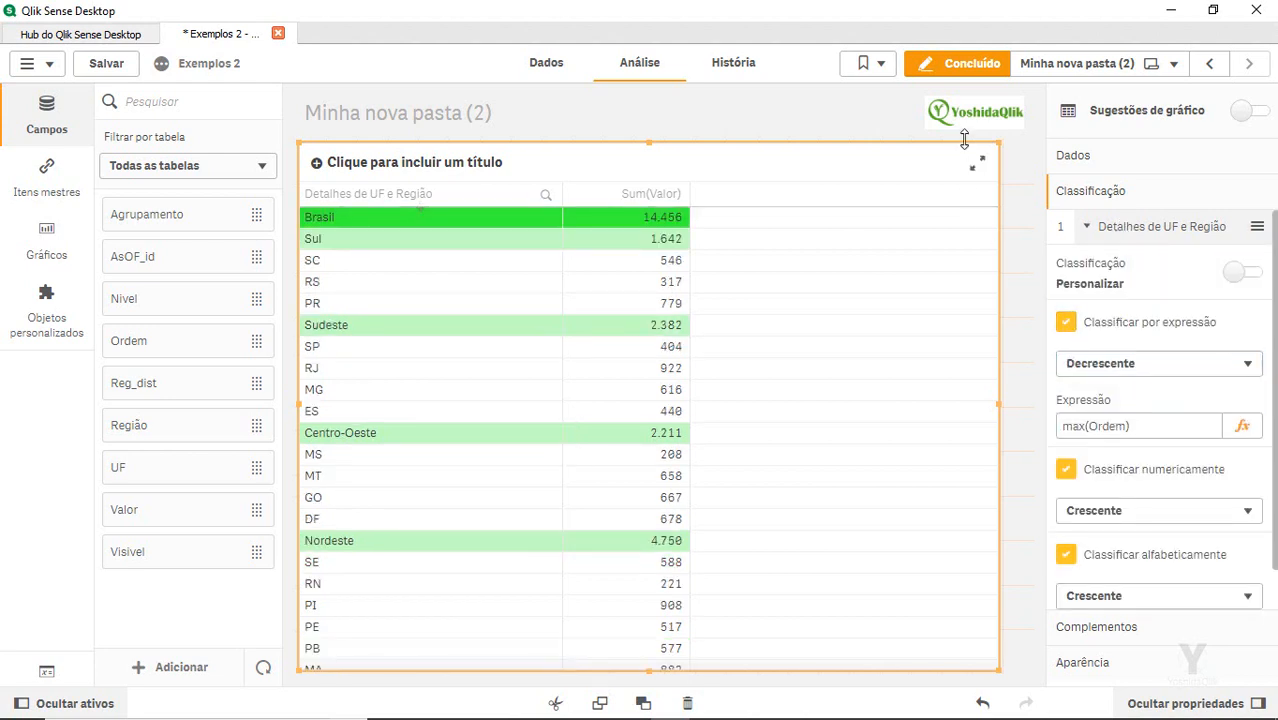
left_click(962, 68)
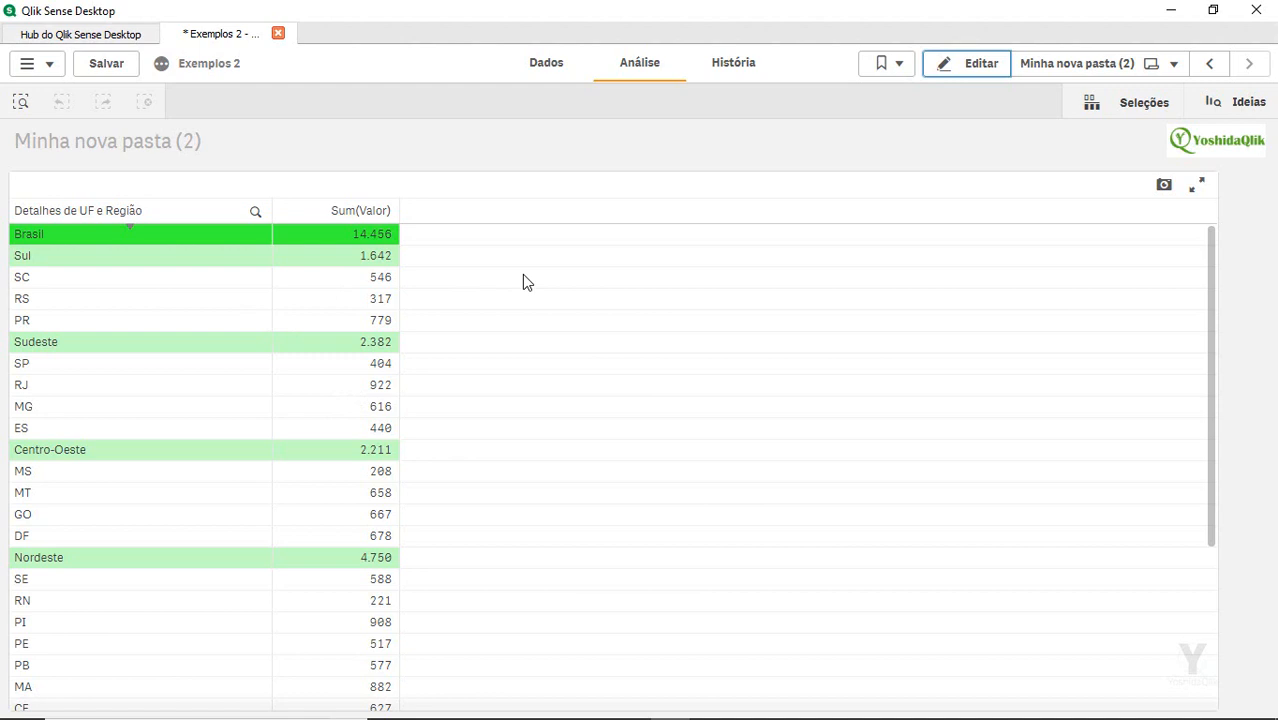
Set the expression sorting of 'Detalhes de UF e Região' back to Crescente and save the app outside sheet editing
left_click(967, 64)
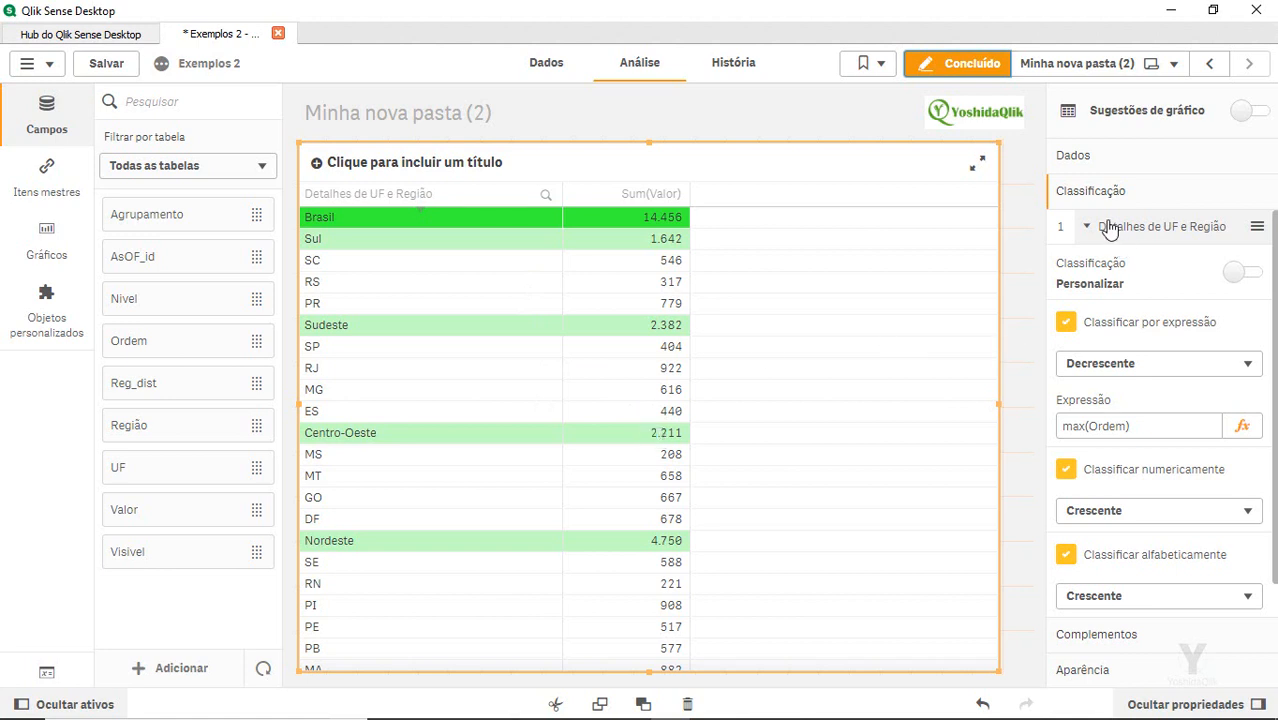
left_click(1110, 366)
left_click(1105, 392)
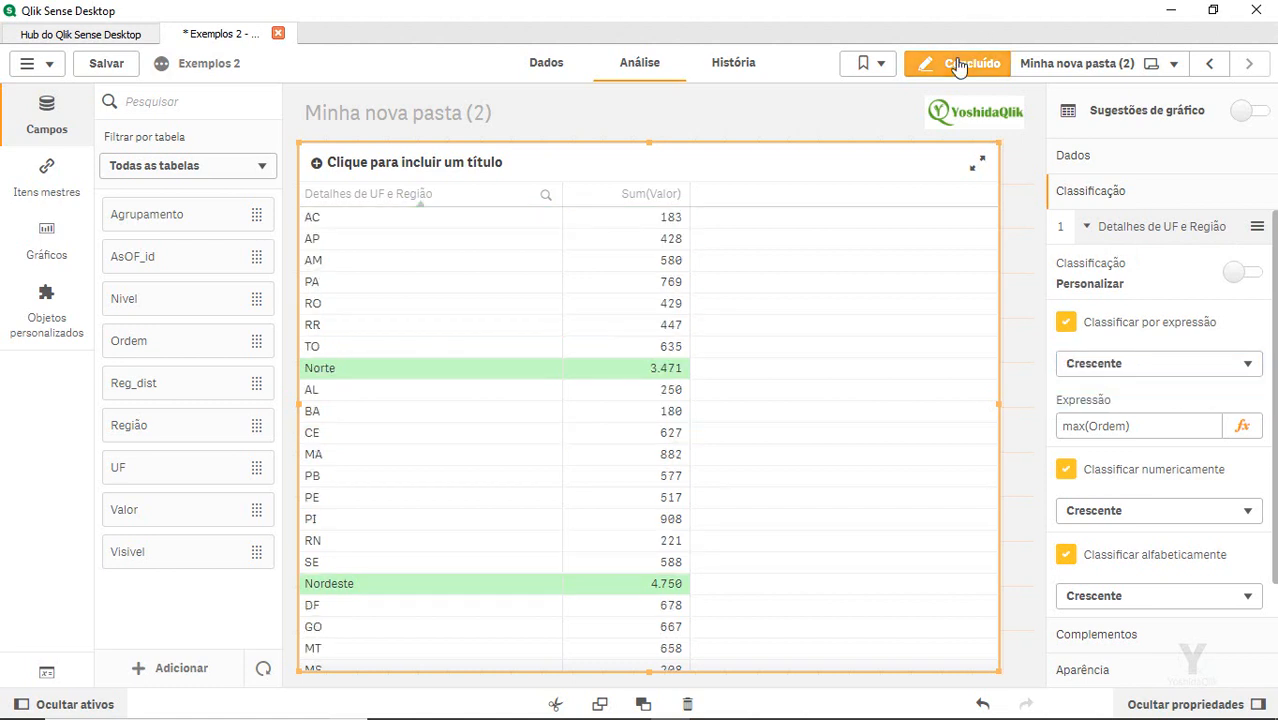
left_click(958, 62)
scroll(760, 512, "down", 5)
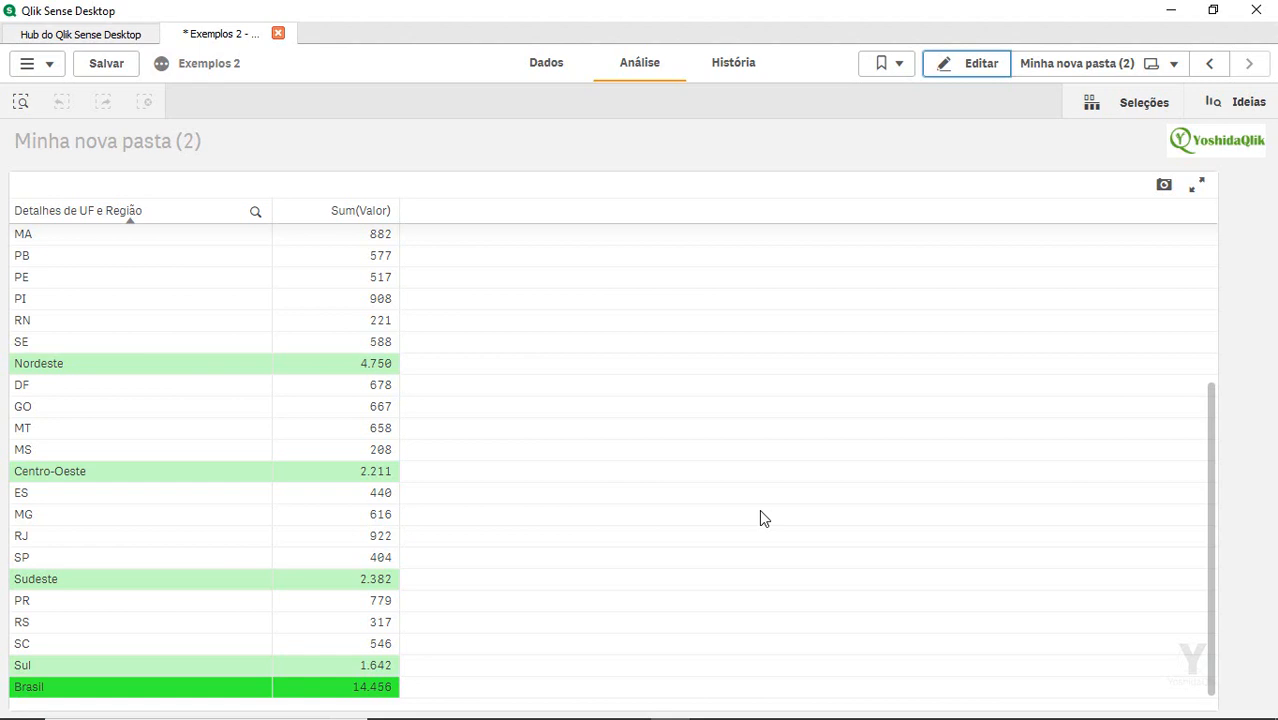
key("ctrl+s")
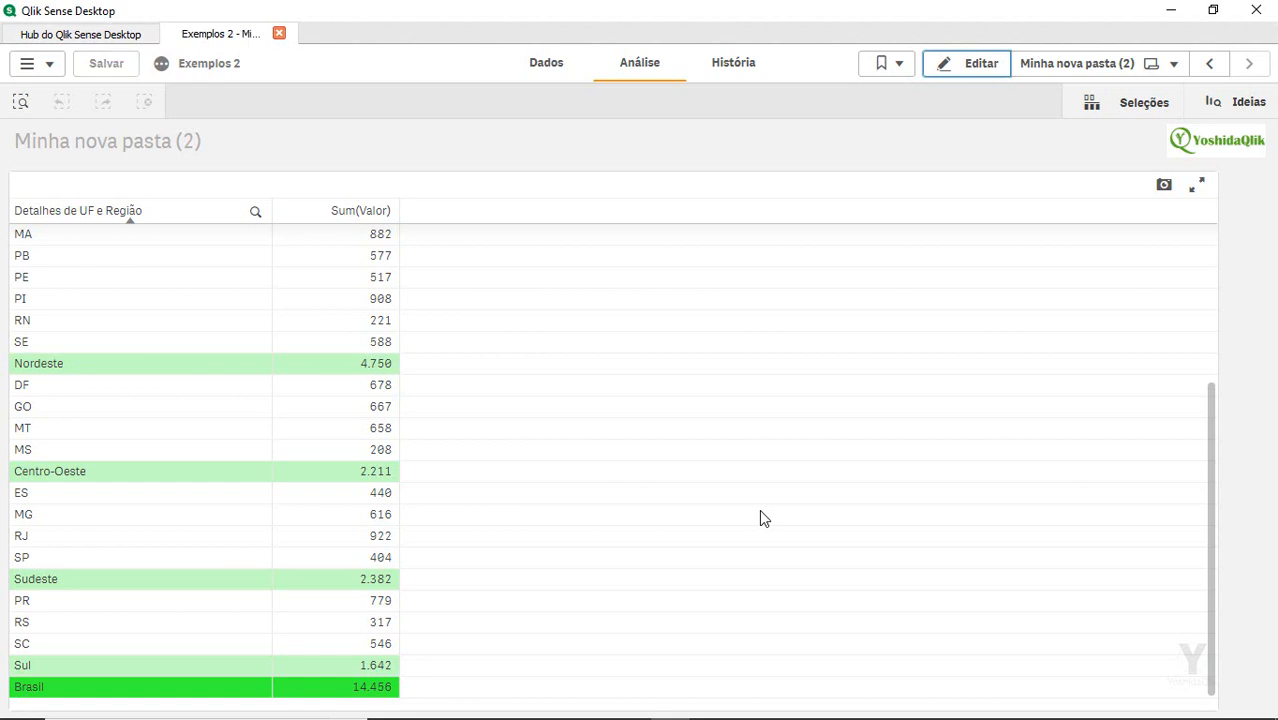